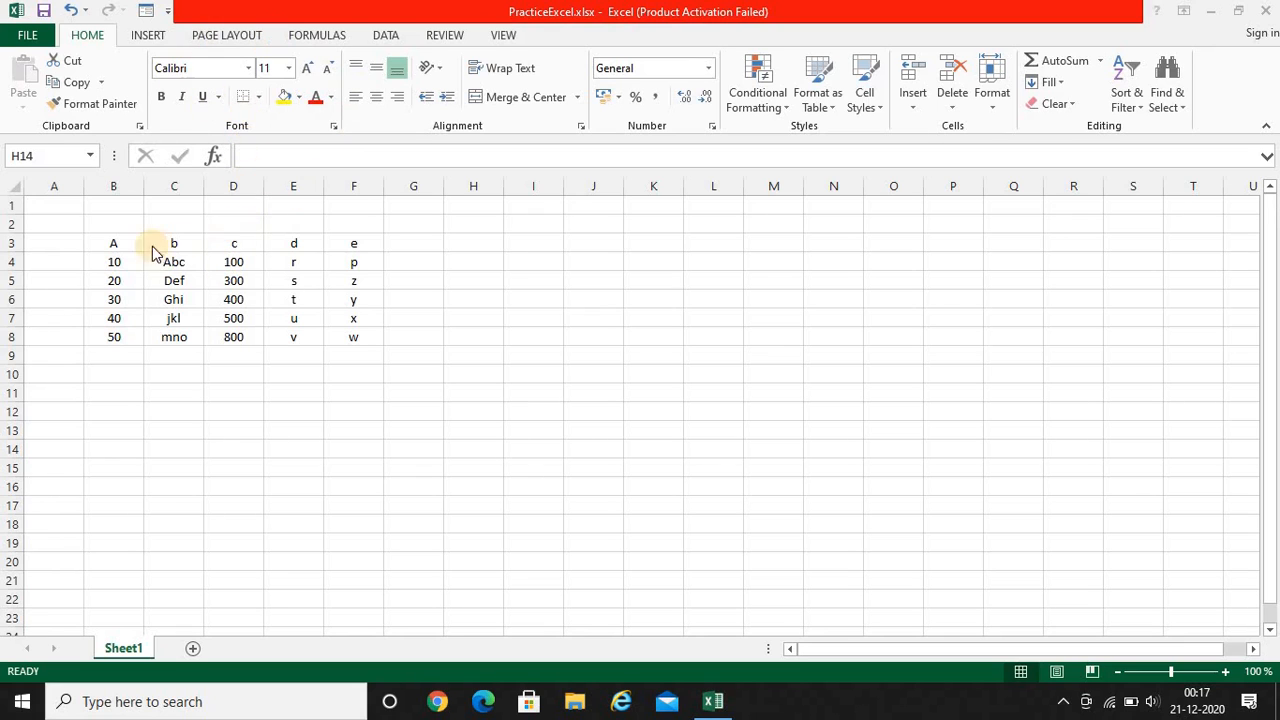
Make the header text "A" in cell B3 bold.
click(106, 243)
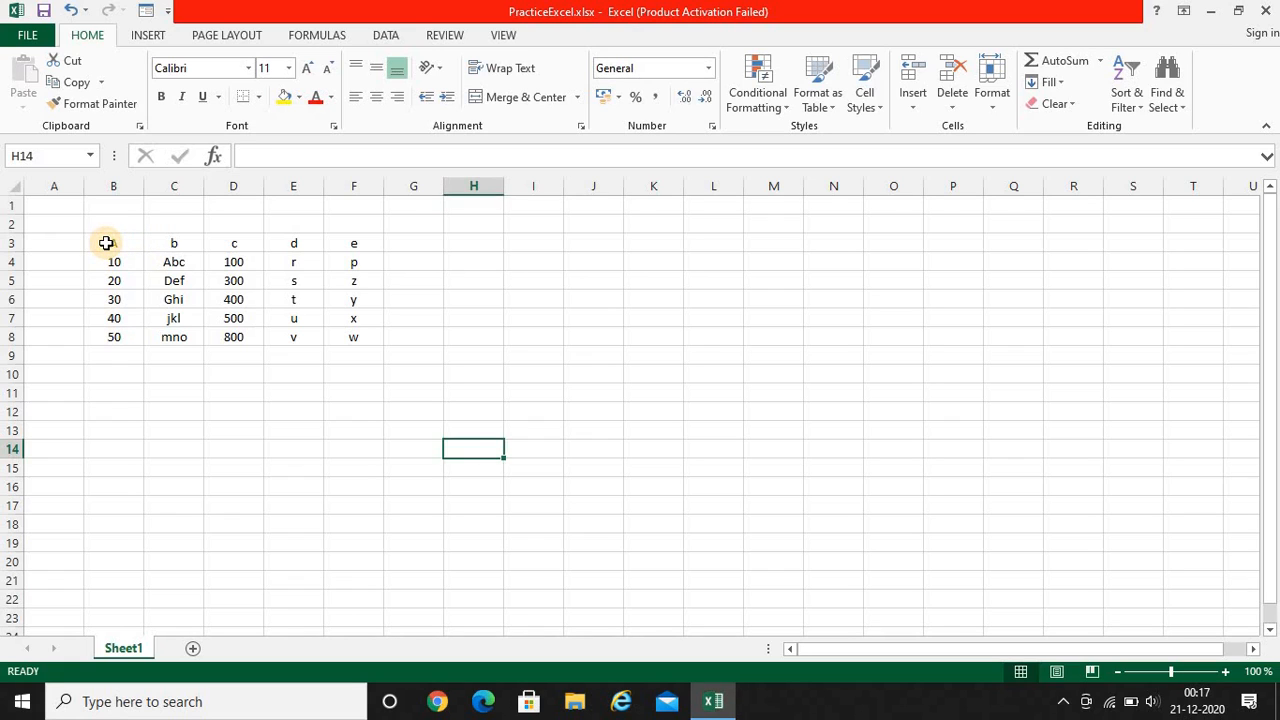
click(106, 243)
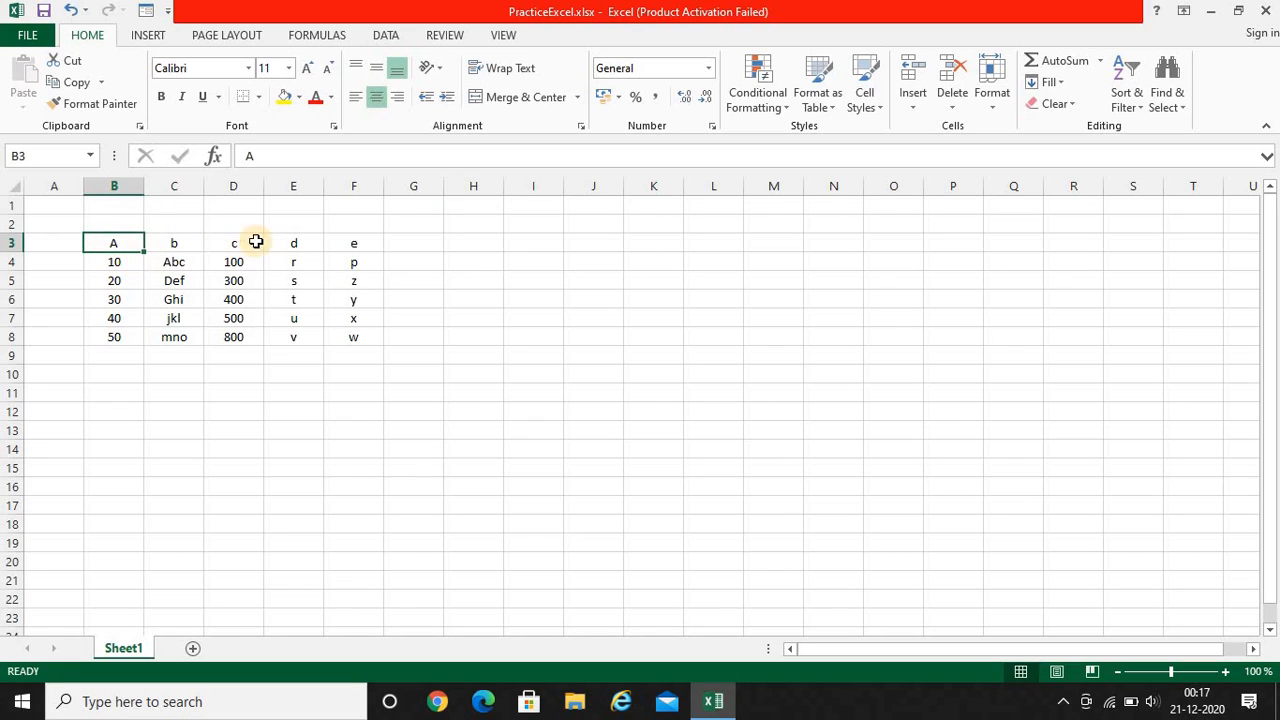
click(159, 97)
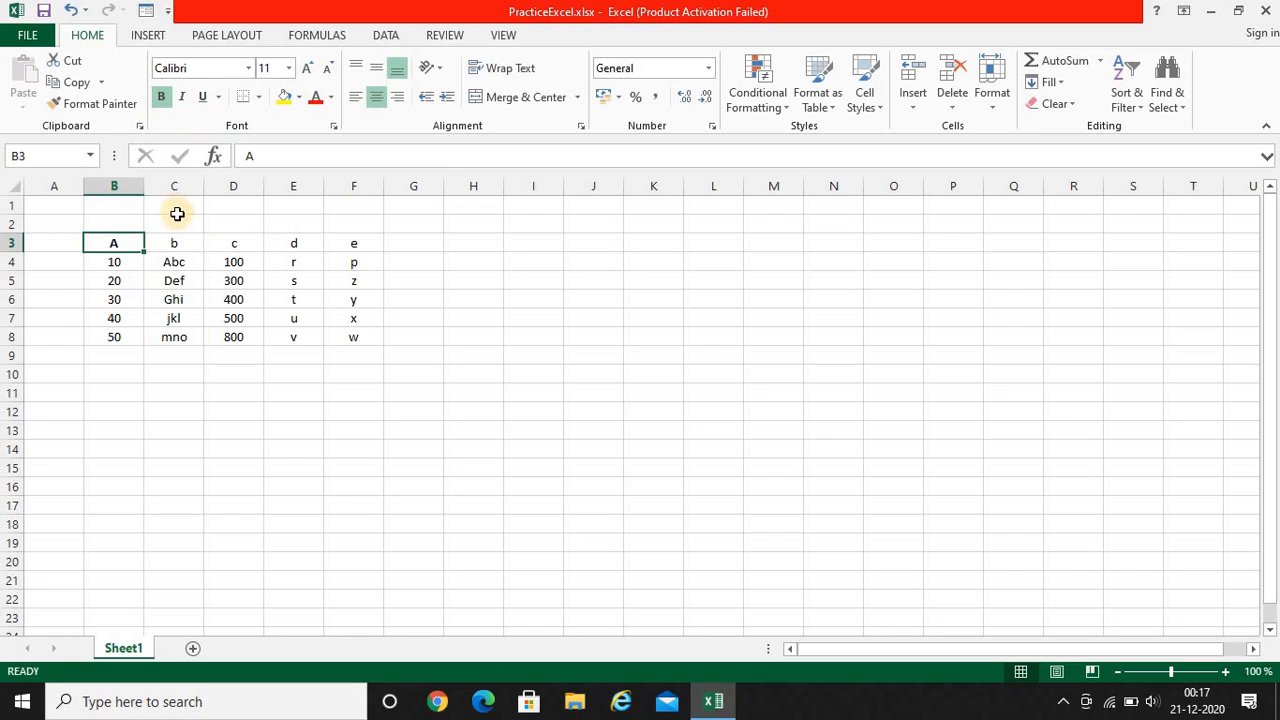
Format the text "Abc" in cell C4 as bold, italic and underlined.
click(181, 261)
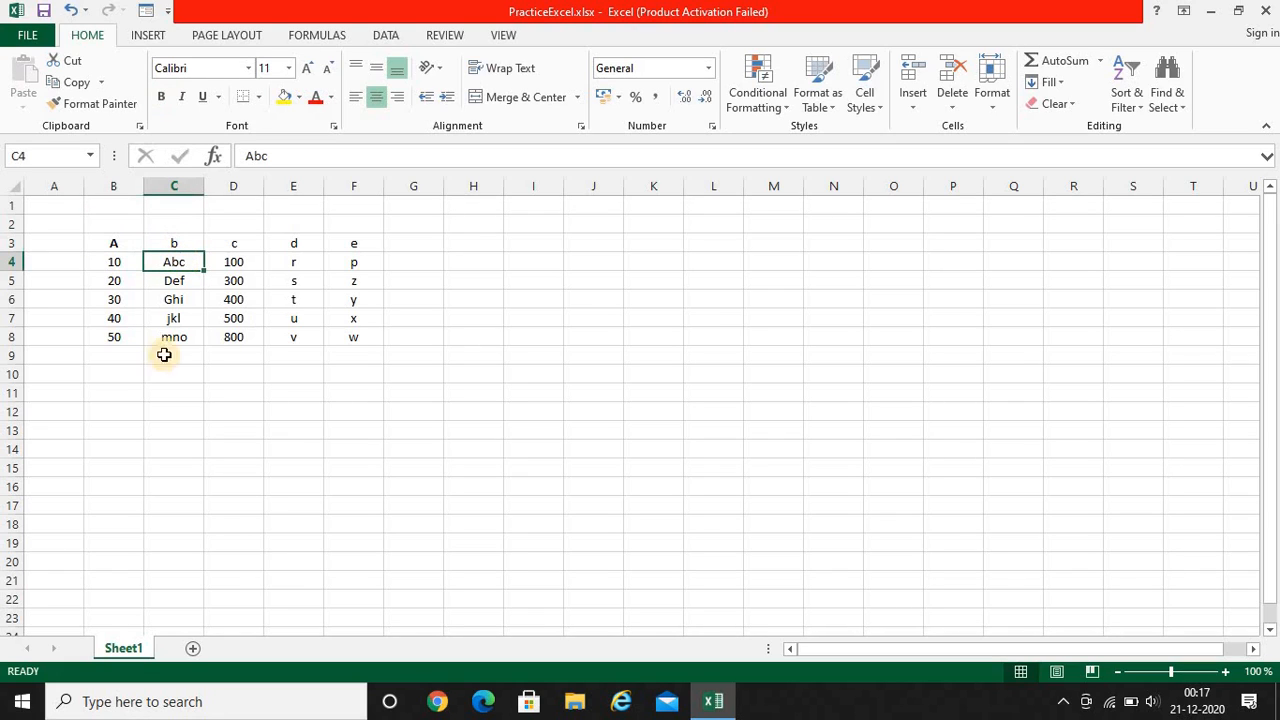
click(161, 99)
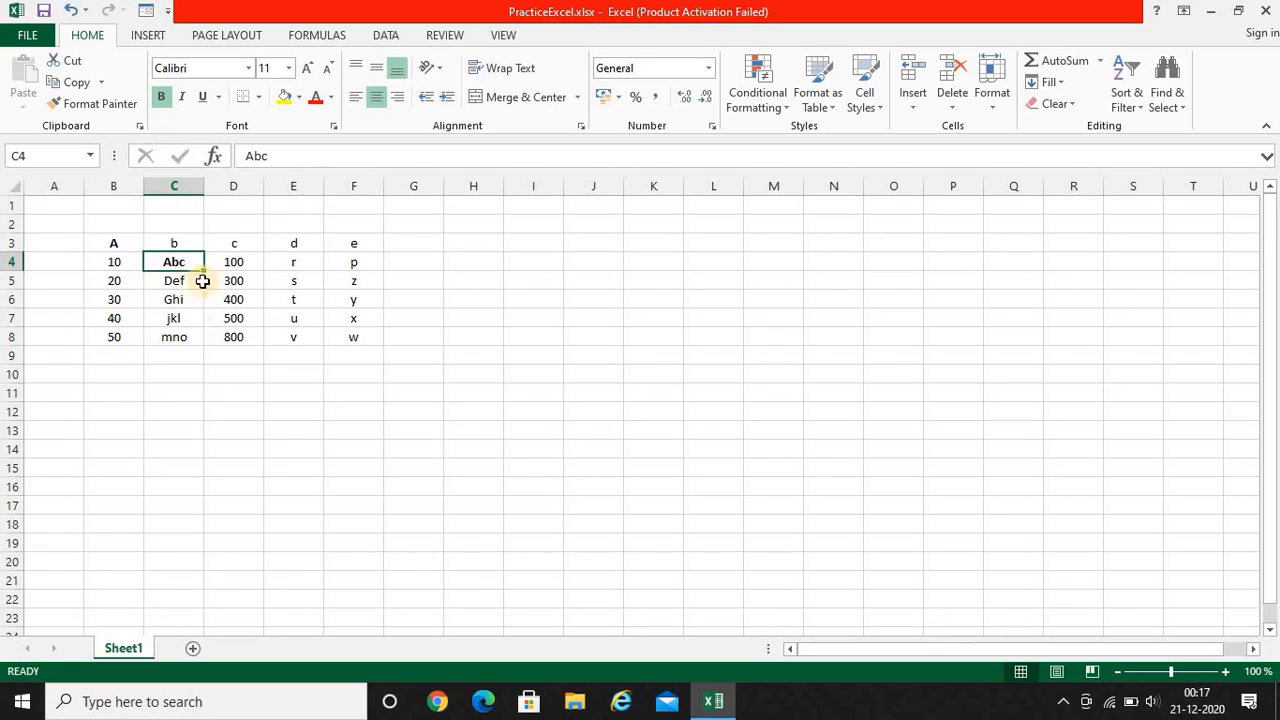
click(181, 97)
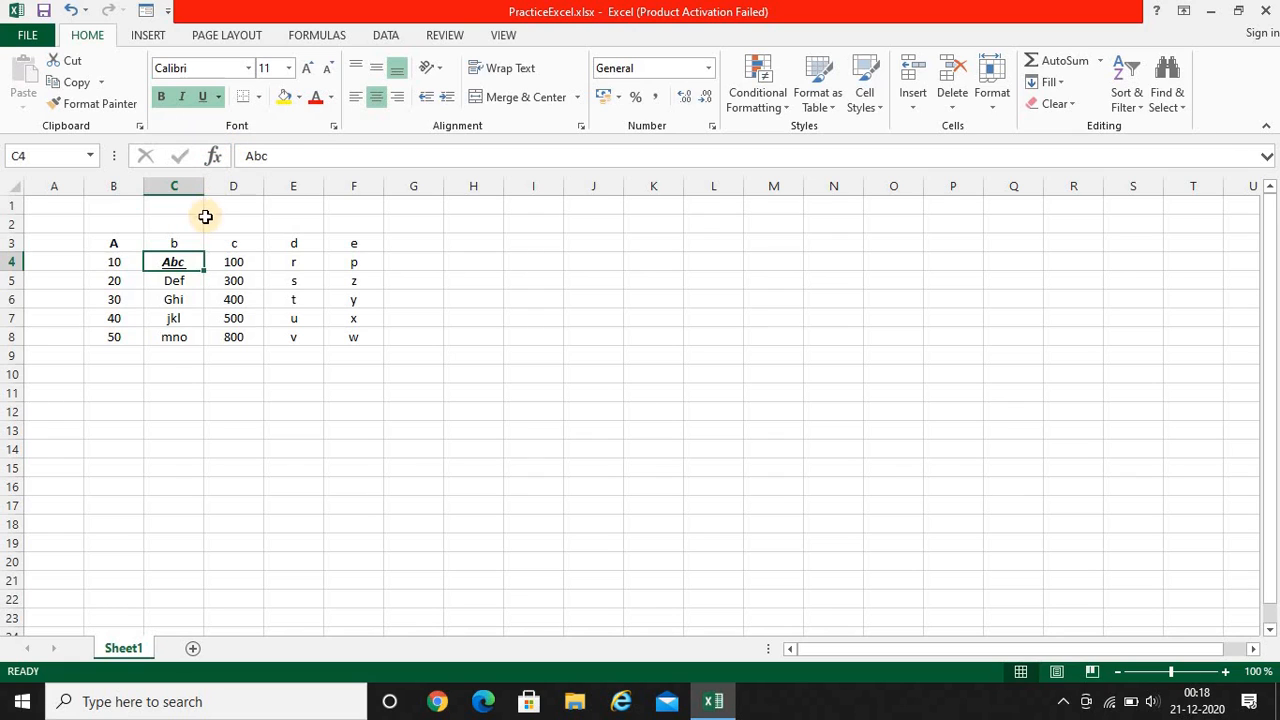
Increase the font size of cell C4 stepwise to 28.
click(290, 68)
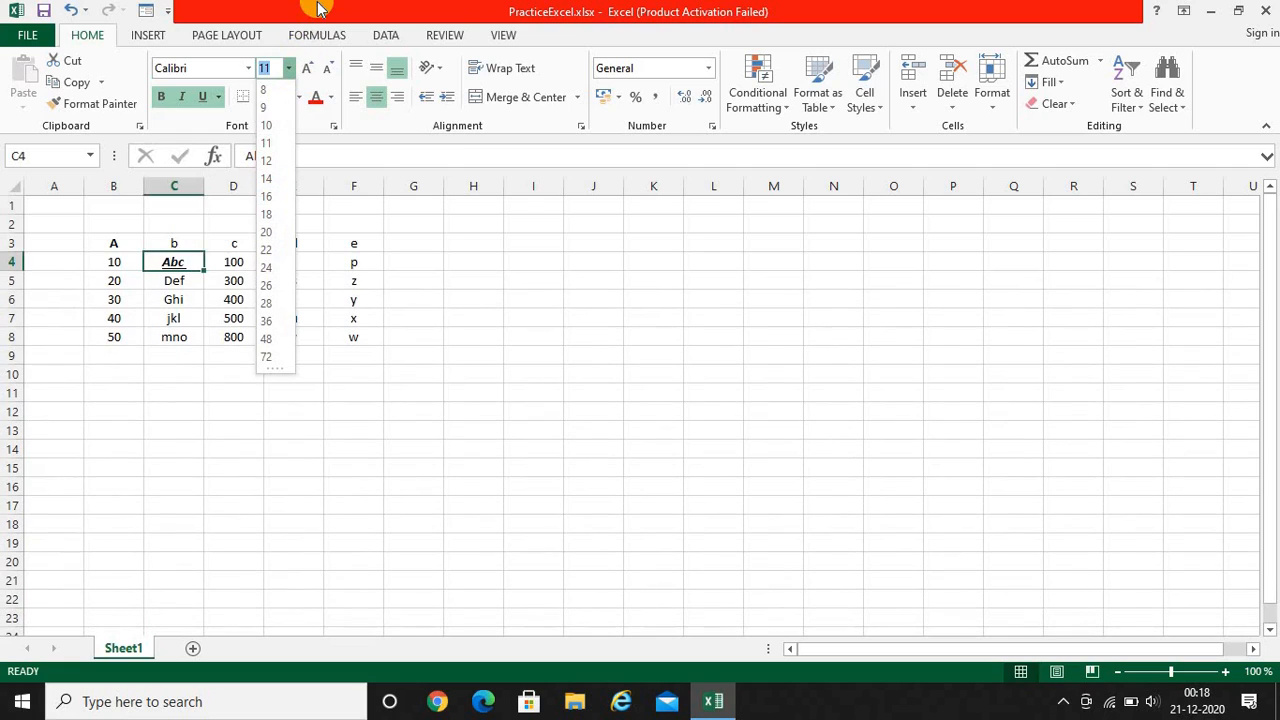
click(307, 70)
click(307, 70)
click(307, 70)
click(307, 70)
click(307, 70)
click(307, 70)
click(307, 70)
click(307, 70)
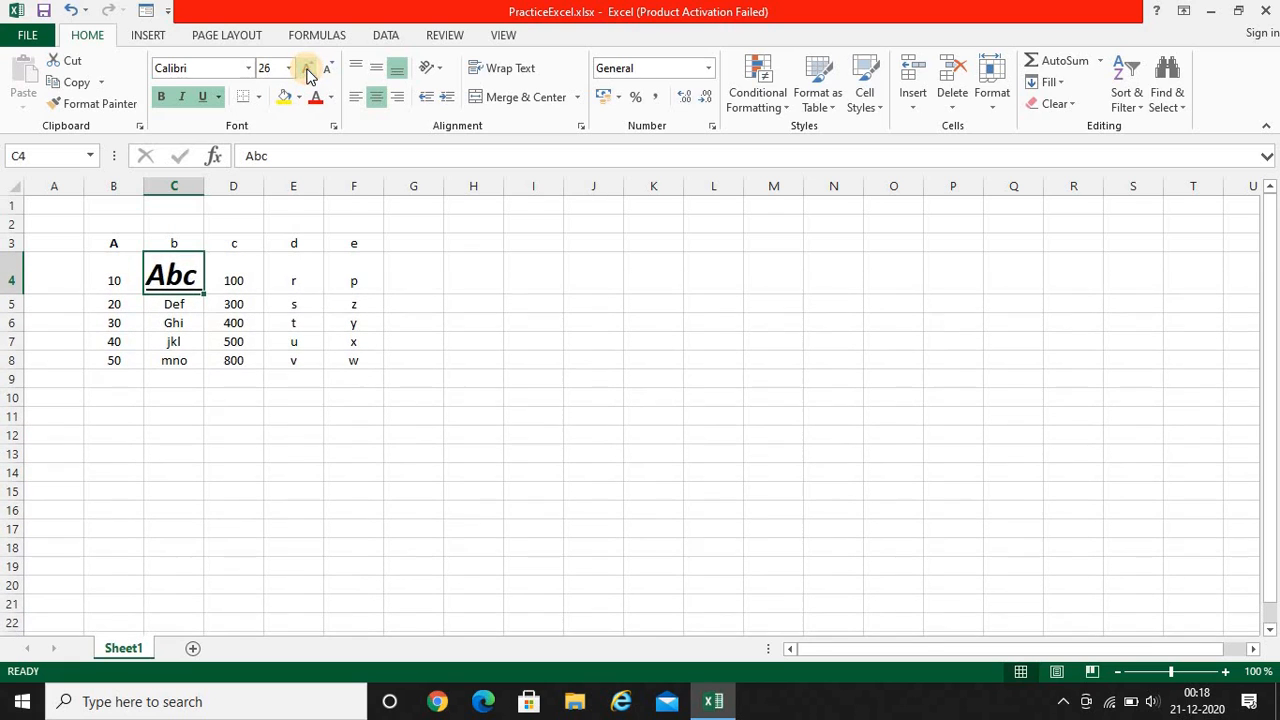
click(307, 70)
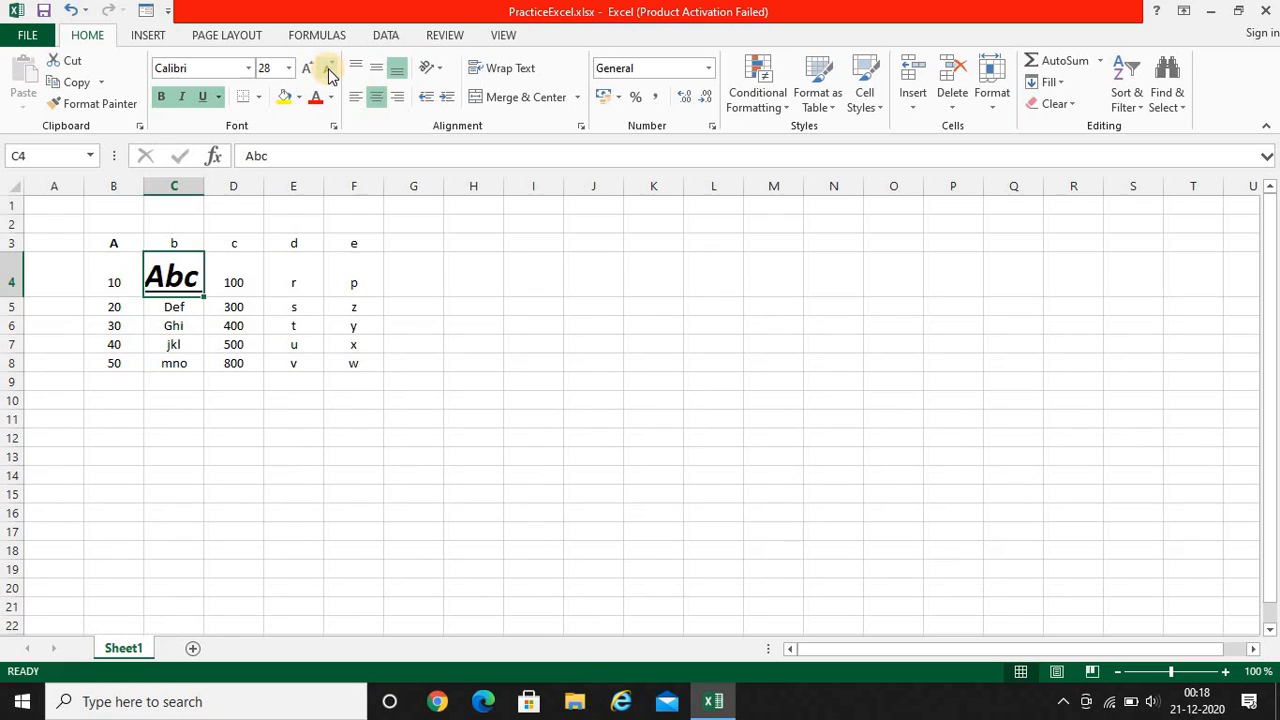
Decrease the font size of cell C4 stepwise to 18.
click(329, 72)
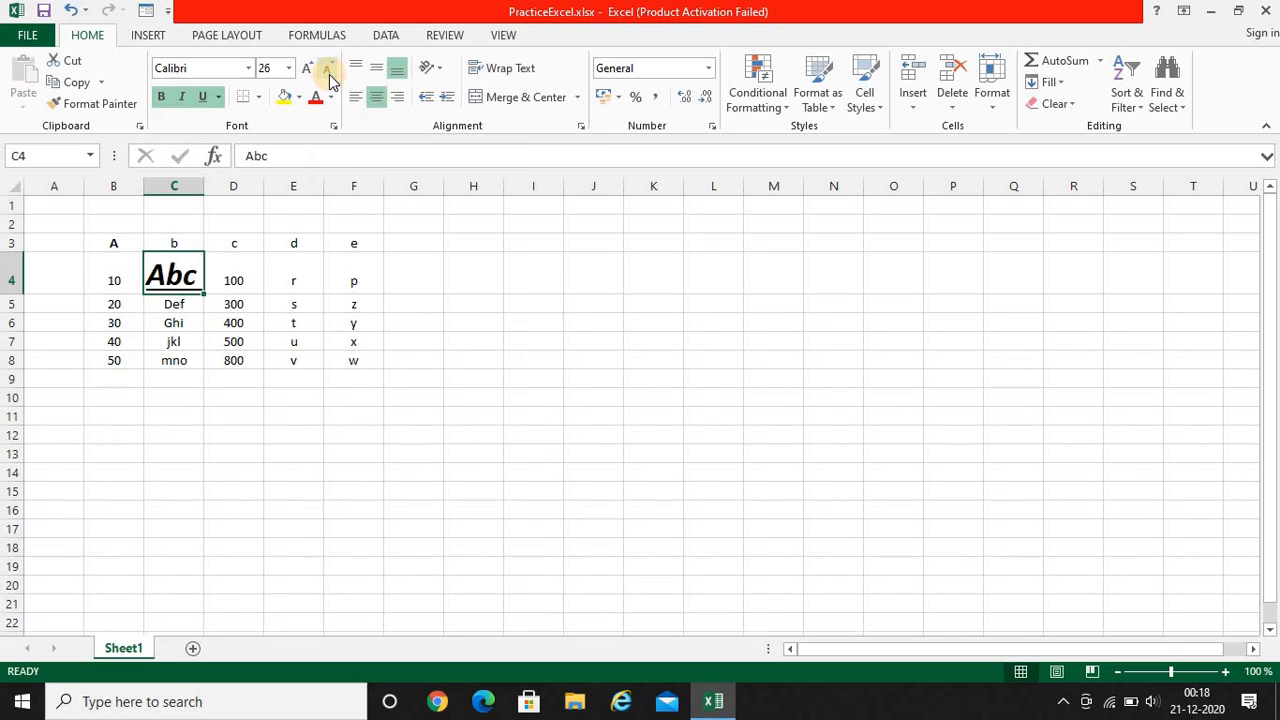
click(329, 72)
click(329, 72)
click(329, 74)
click(329, 74)
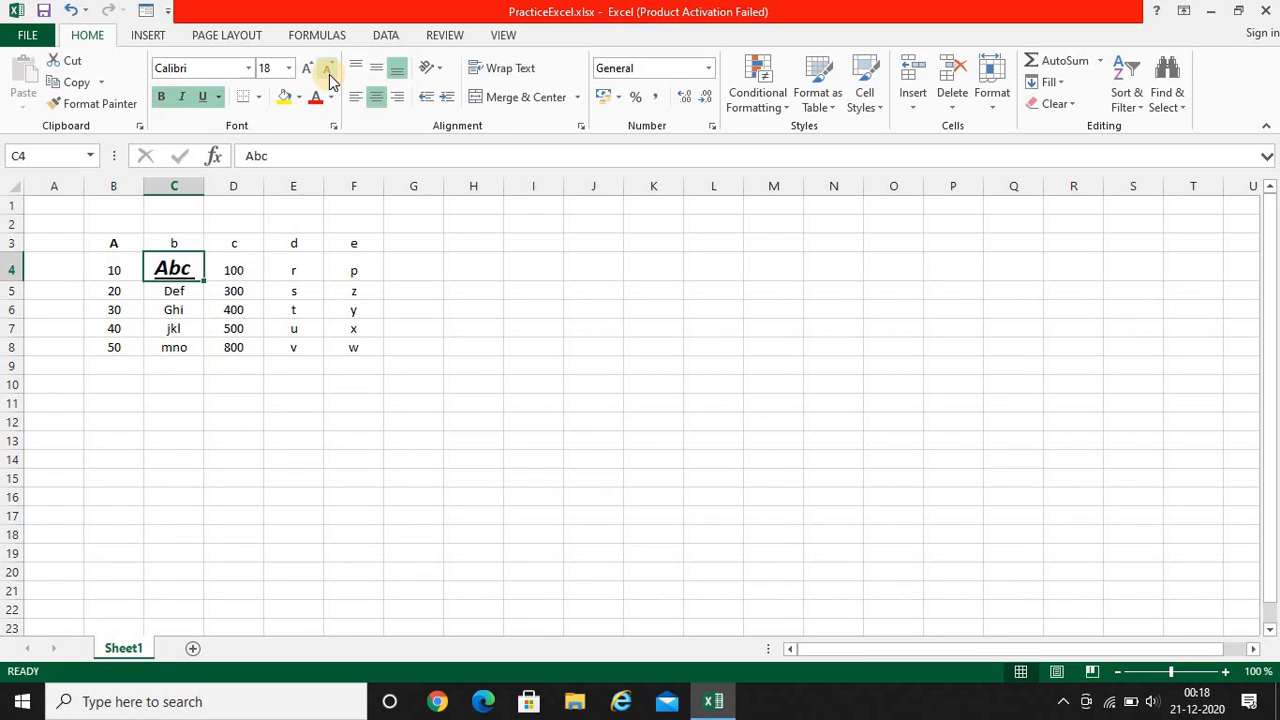
Change the font of cell C4 to Adobe Gothic Std B and finally to Adobe Ming Std L.
click(250, 68)
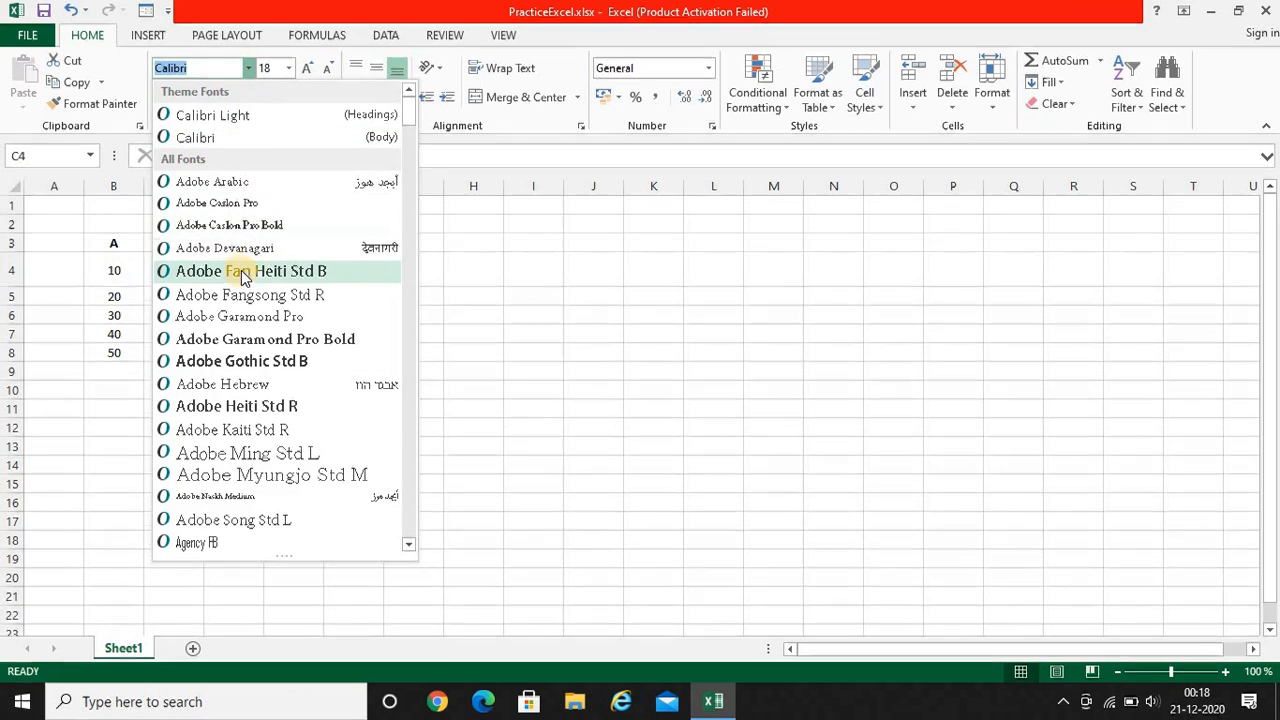
click(240, 362)
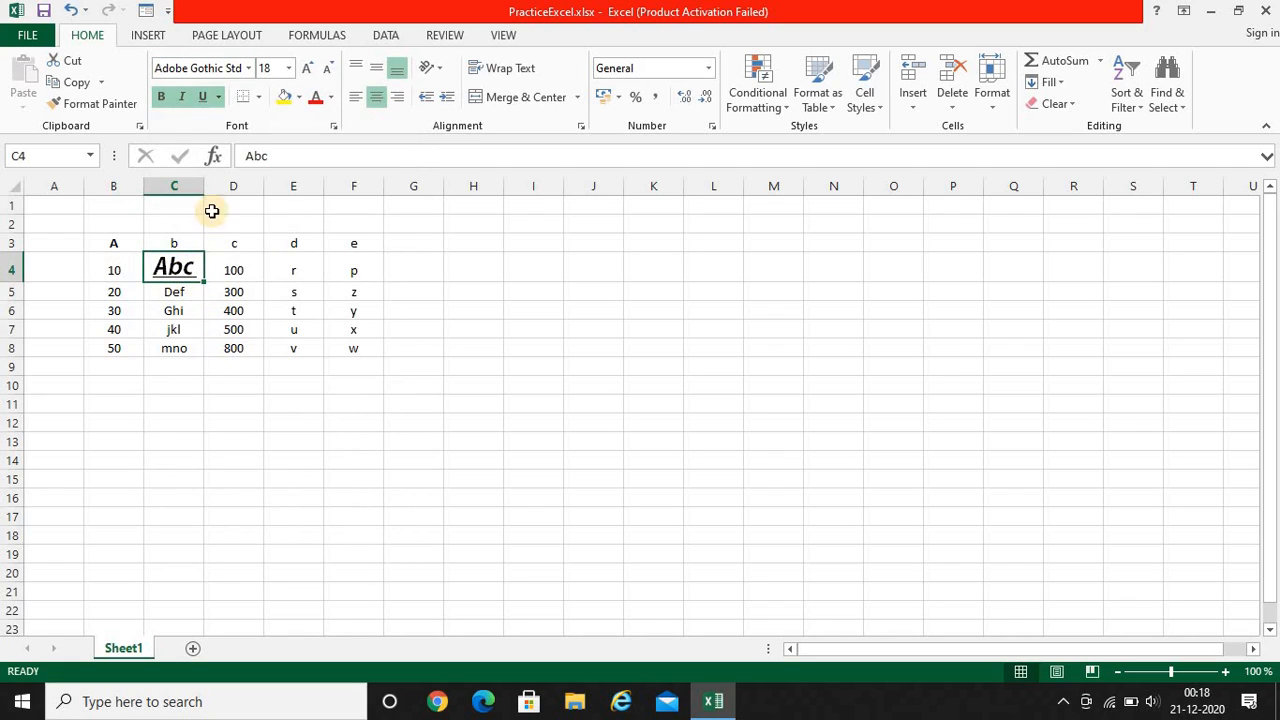
click(249, 67)
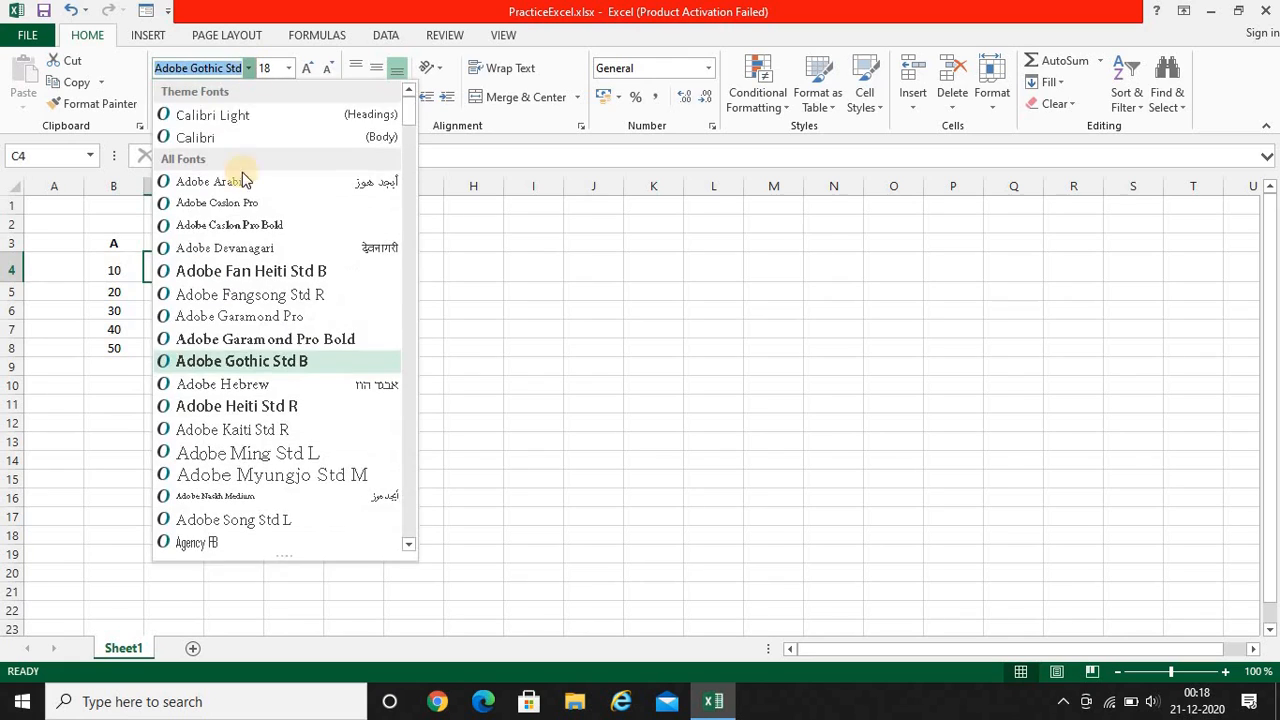
click(252, 452)
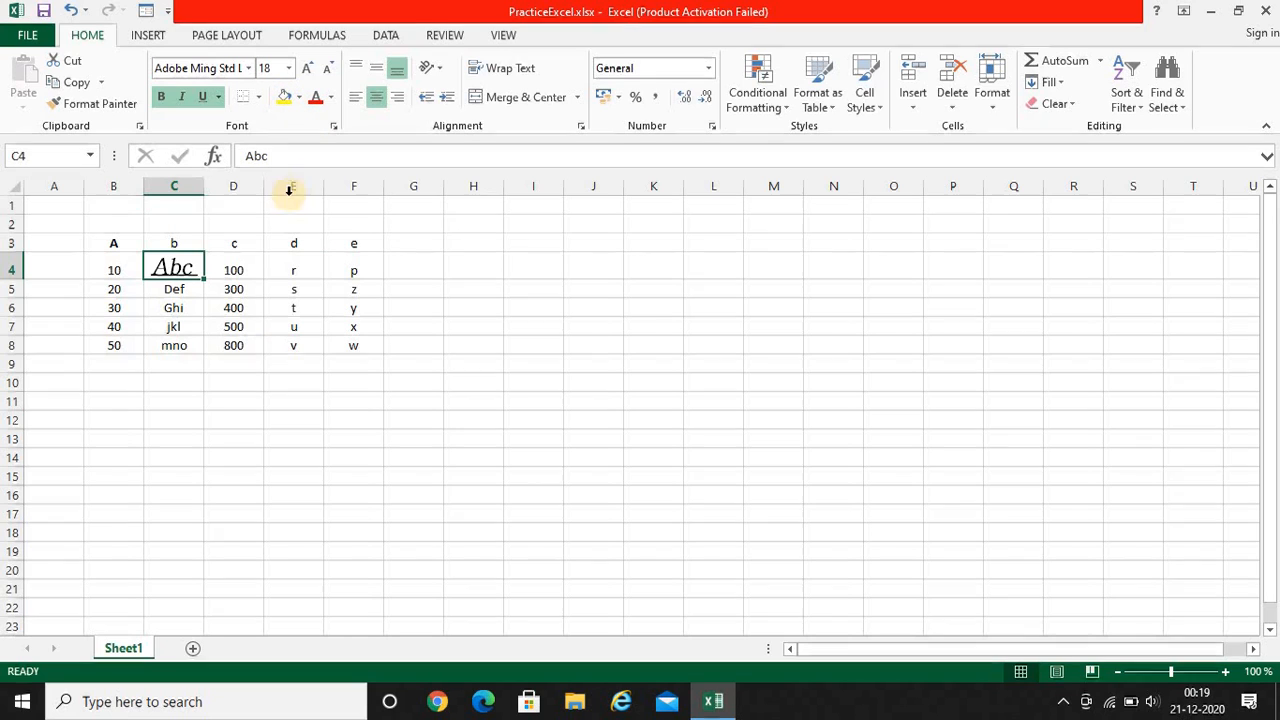
Fill cell D4 with yellow and reapply it as the custom RGB colour 255, 255, 0.
click(247, 261)
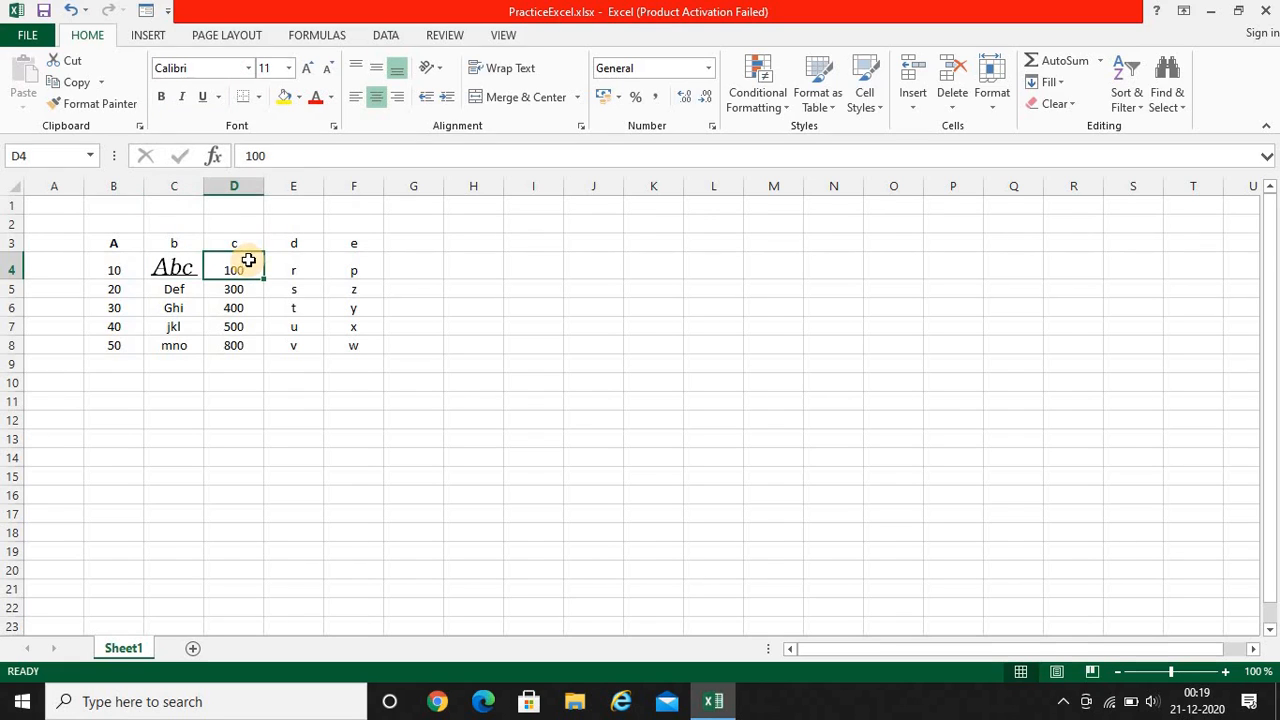
click(287, 98)
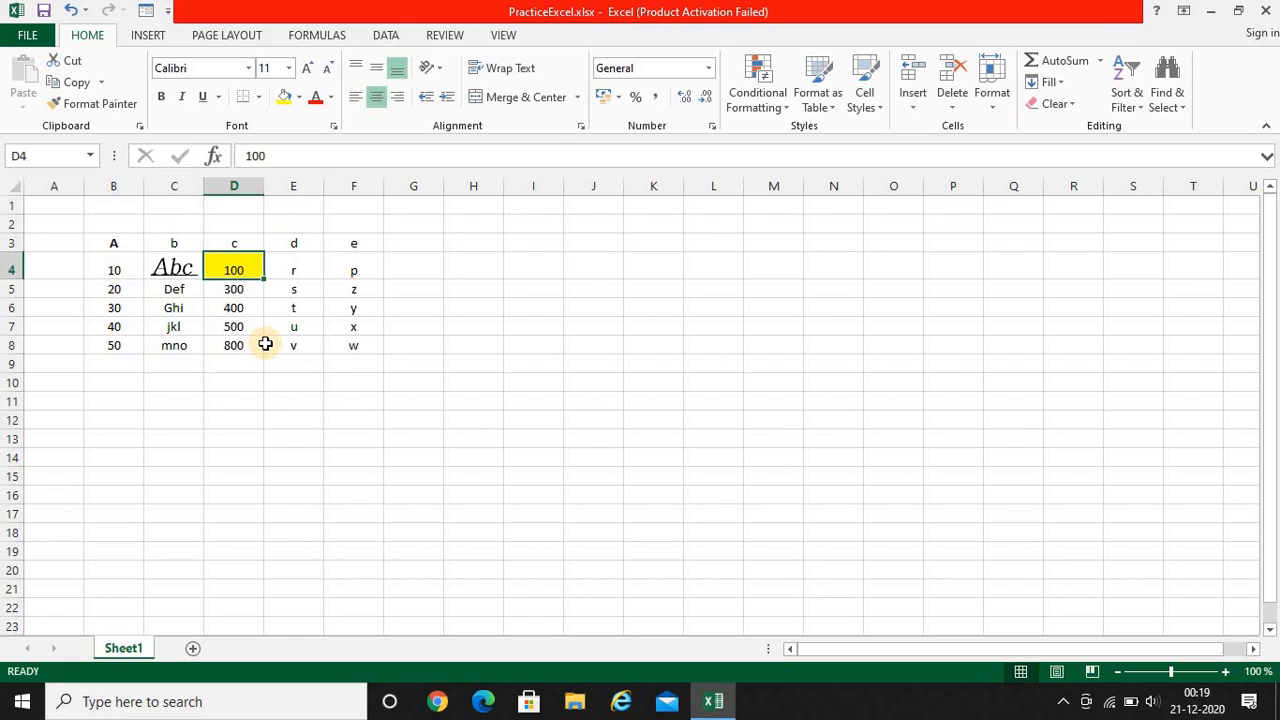
click(298, 100)
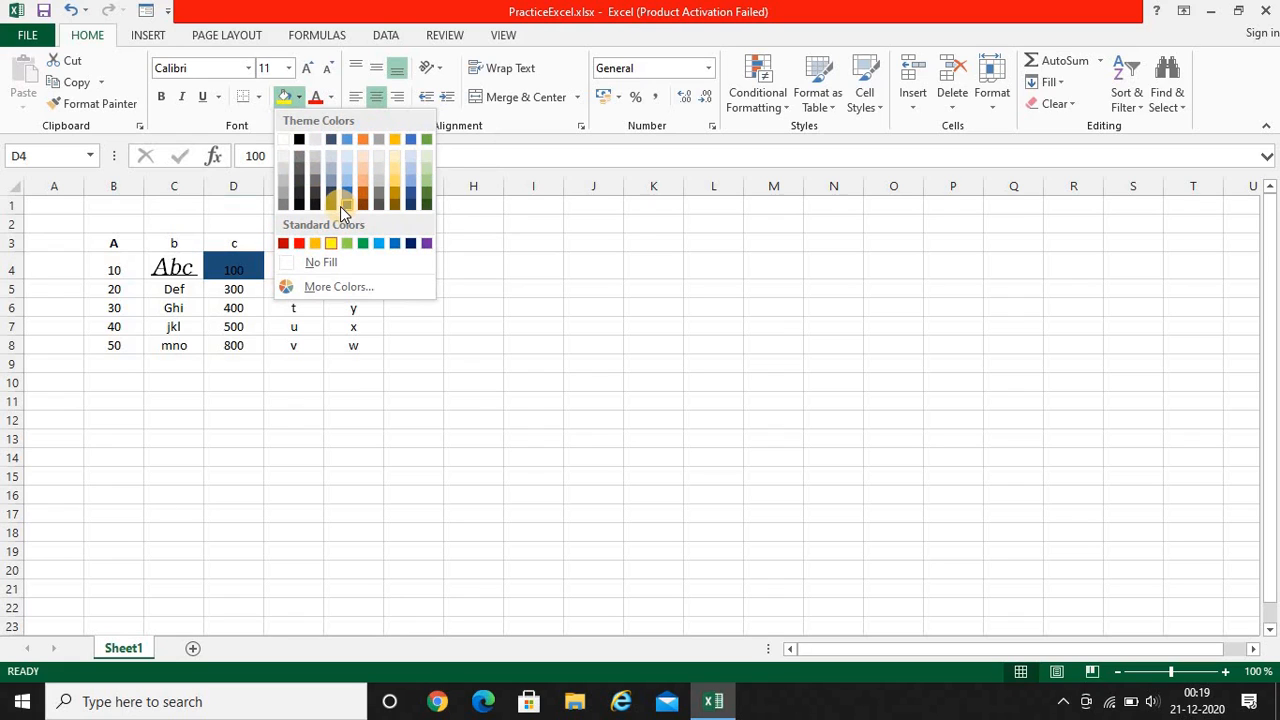
click(320, 288)
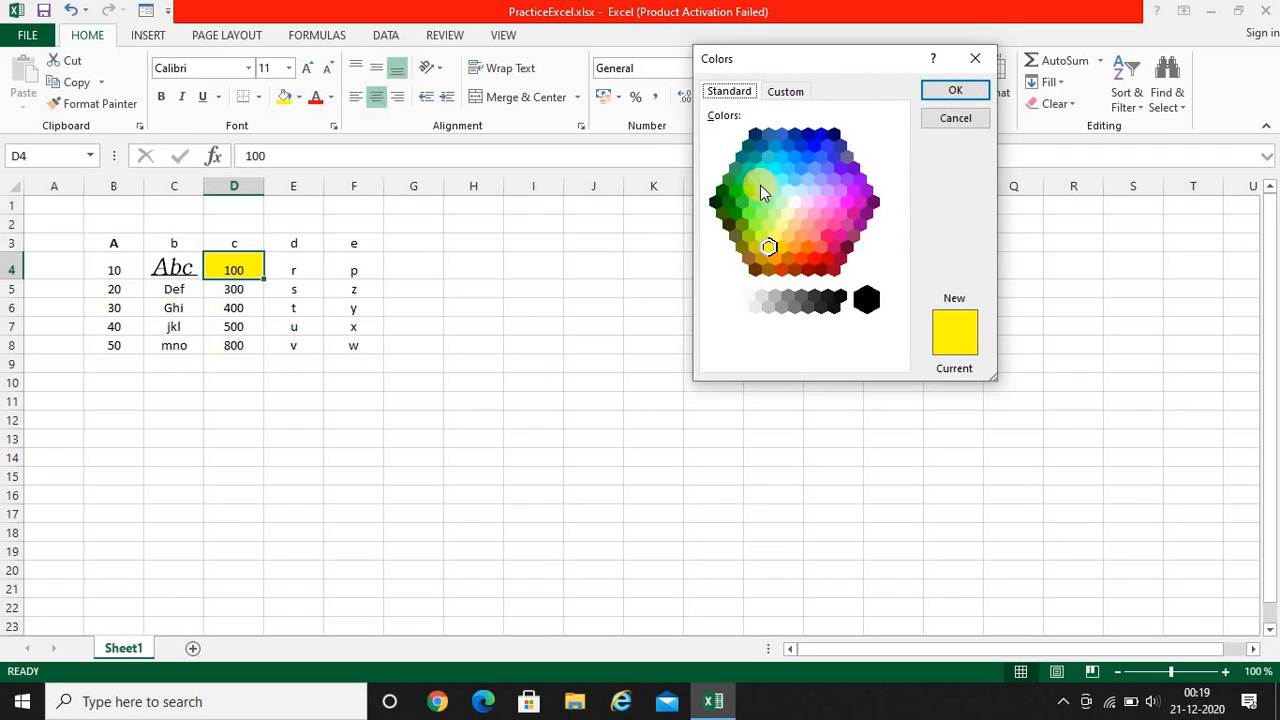
click(783, 91)
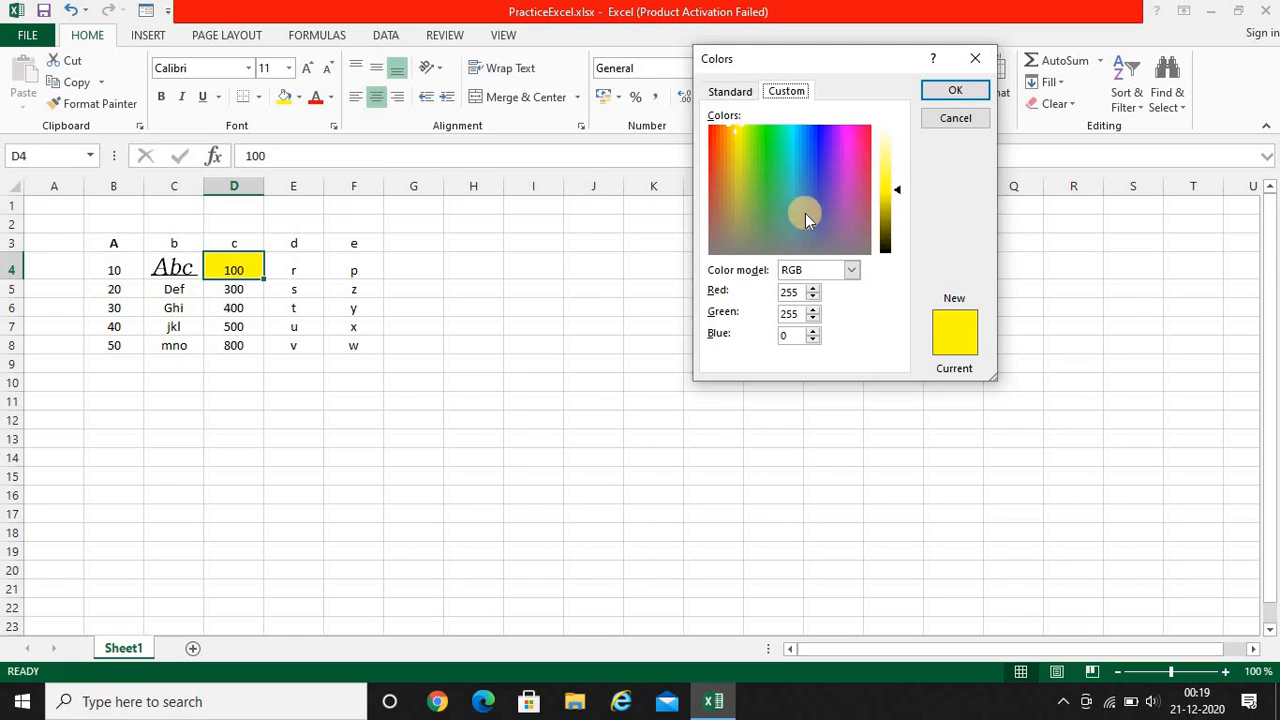
click(954, 94)
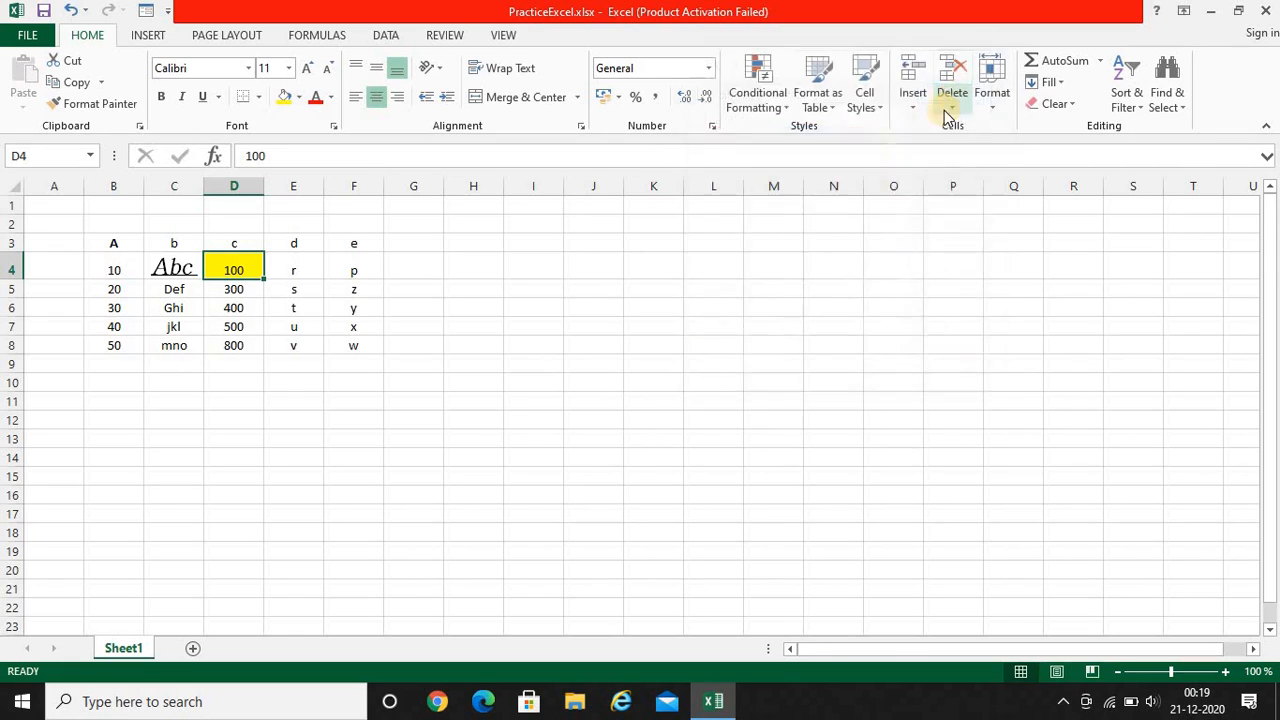
Fill cell C4 with yellow and set its text to the blue theme colour after trying red.
click(174, 269)
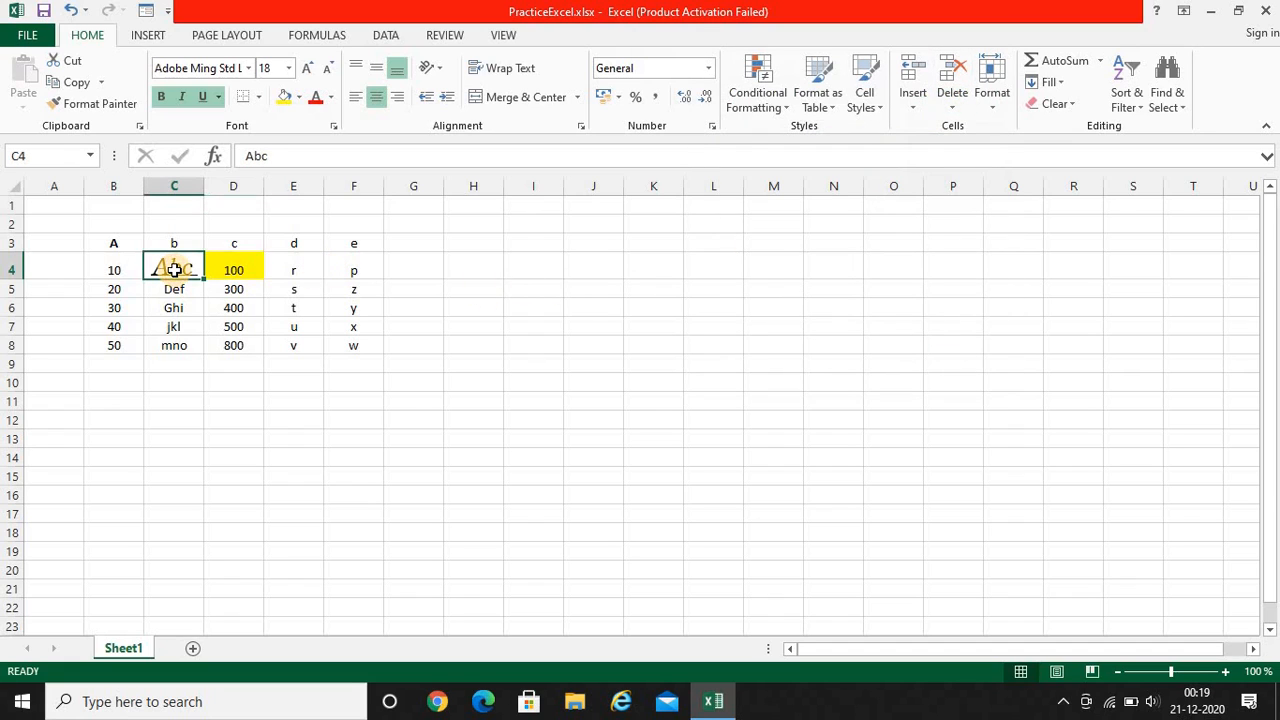
click(283, 102)
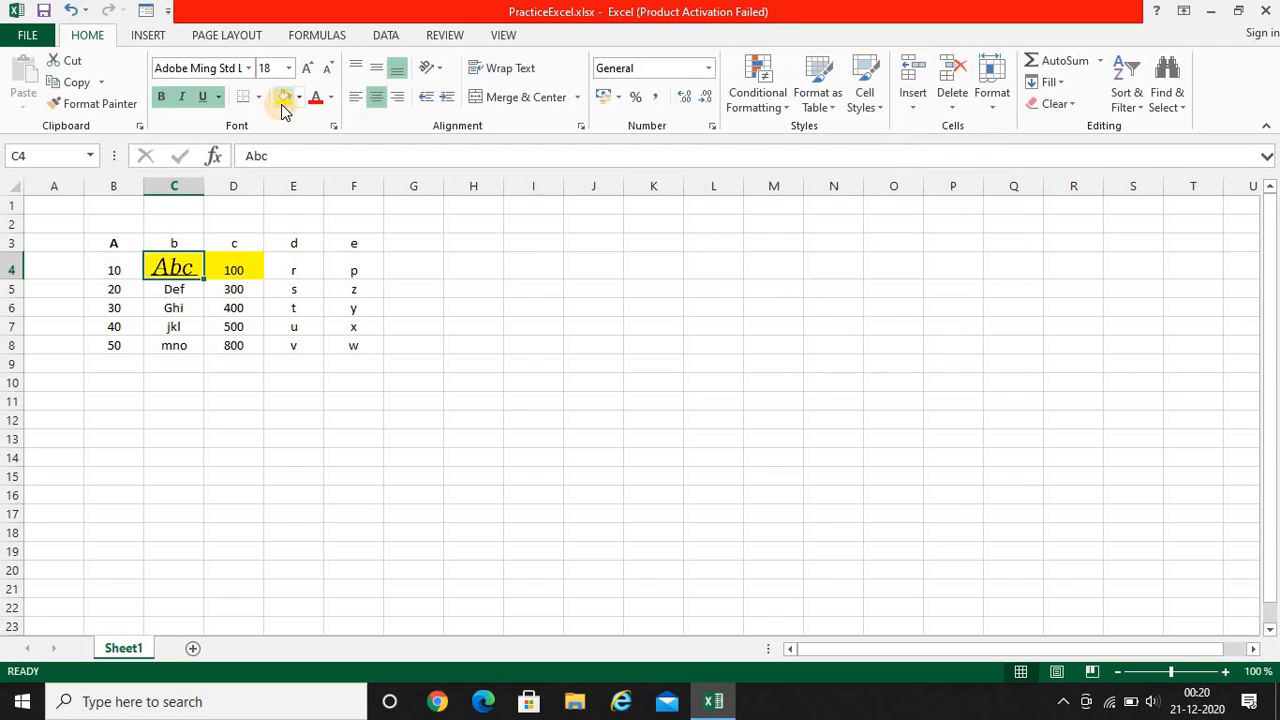
click(332, 98)
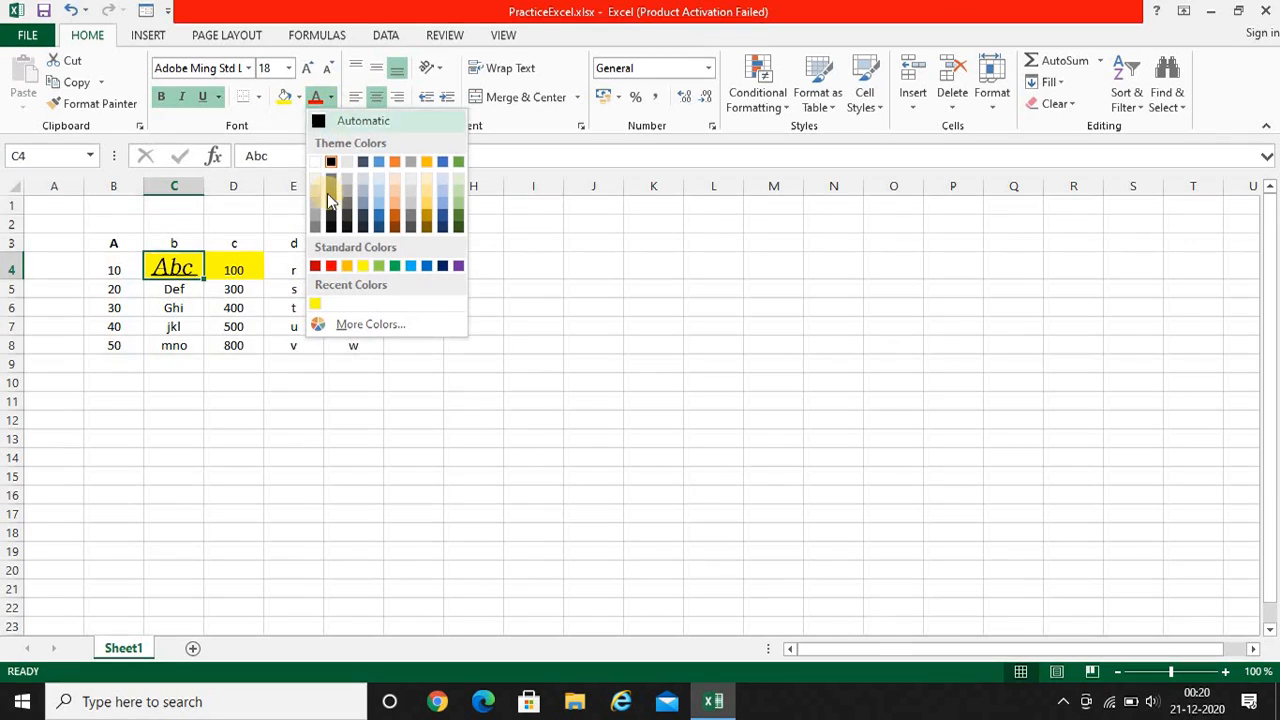
click(331, 266)
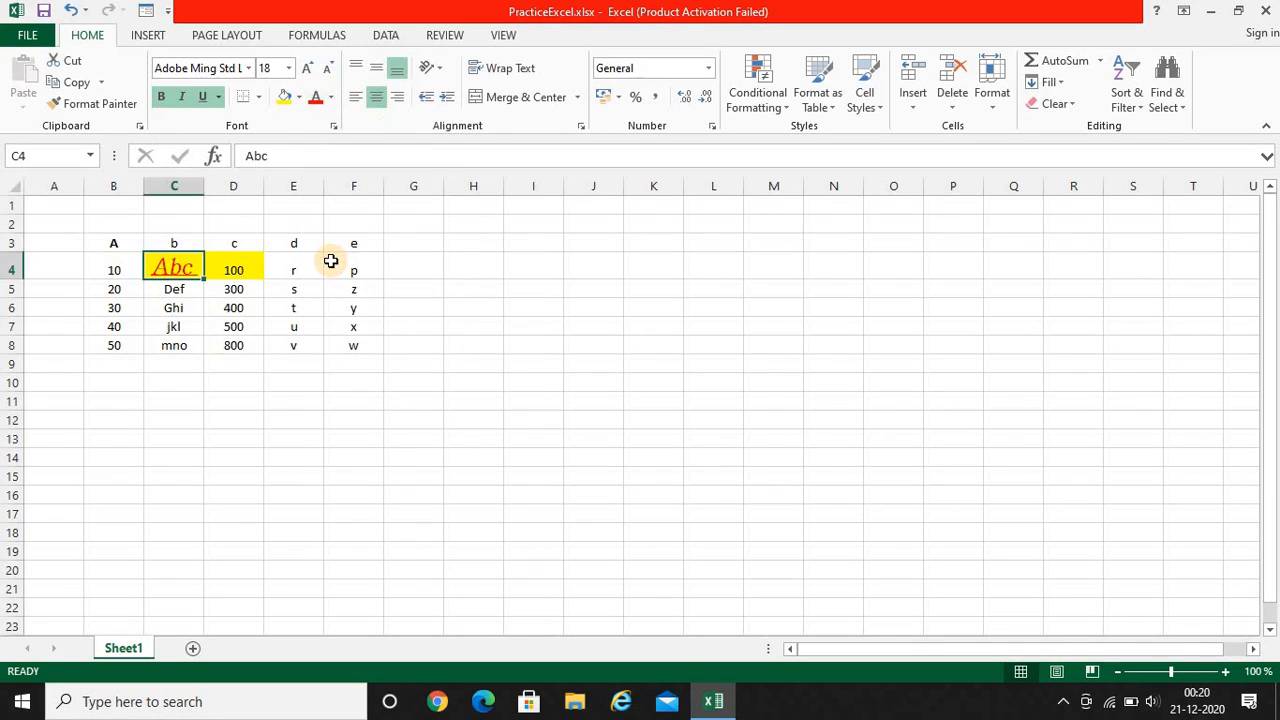
click(332, 98)
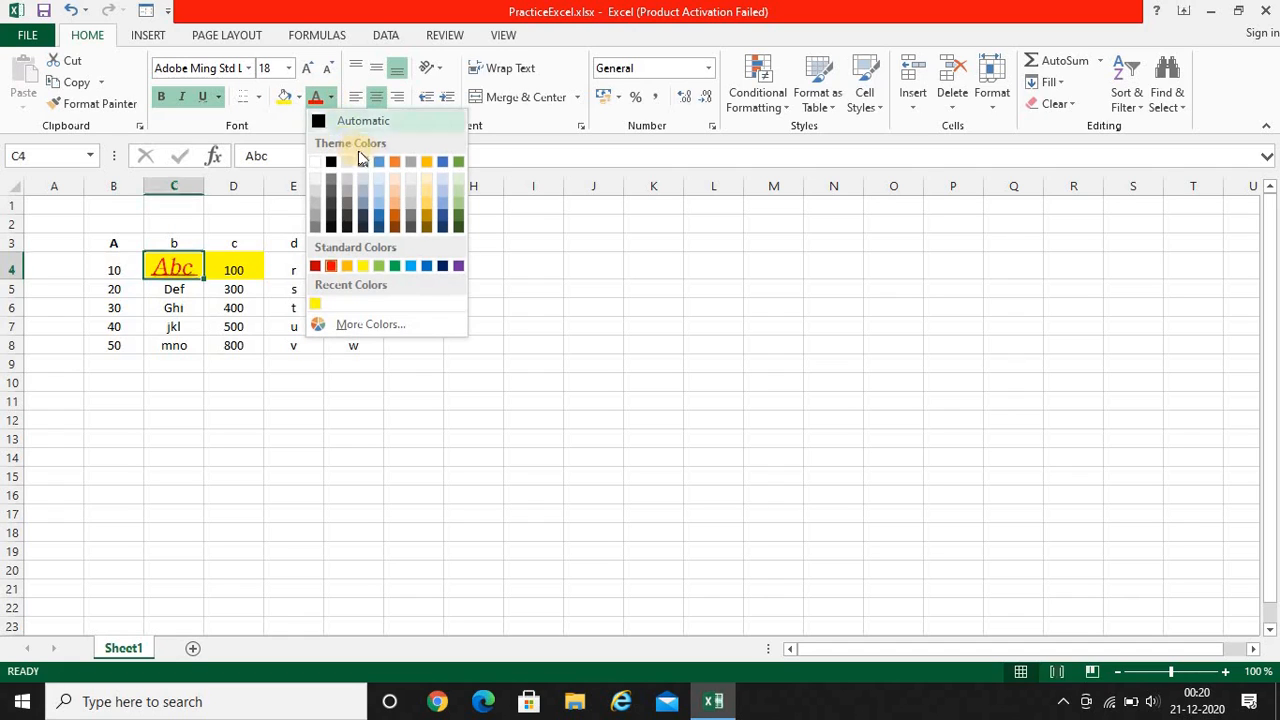
click(441, 162)
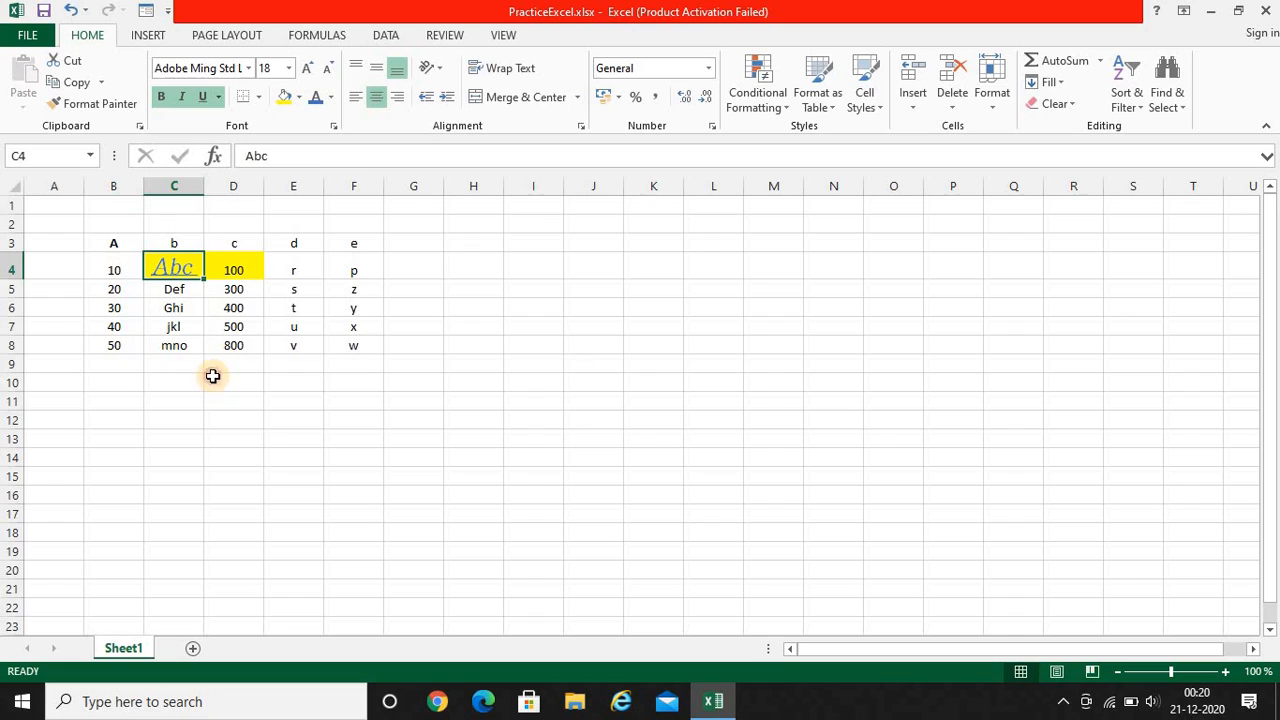
Apply All Borders to the table range B3:F8 and deselect the table.
click(213, 376)
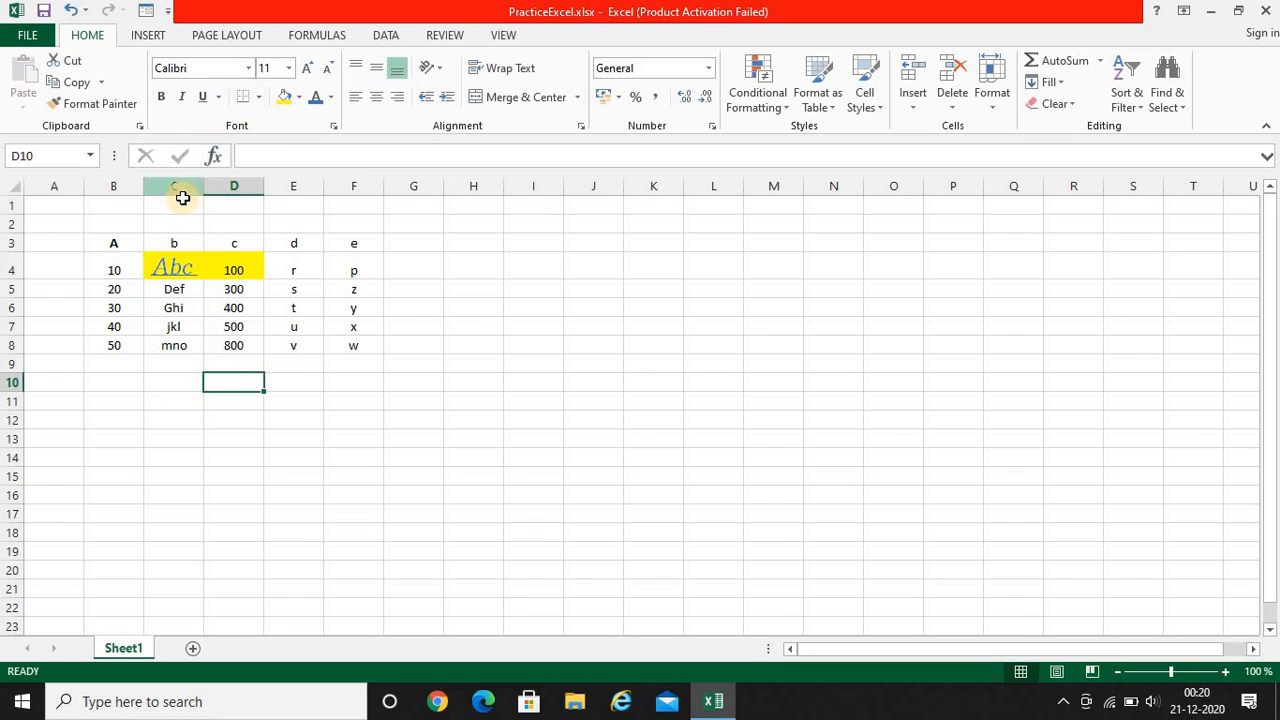
drag(117, 243, 352, 349)
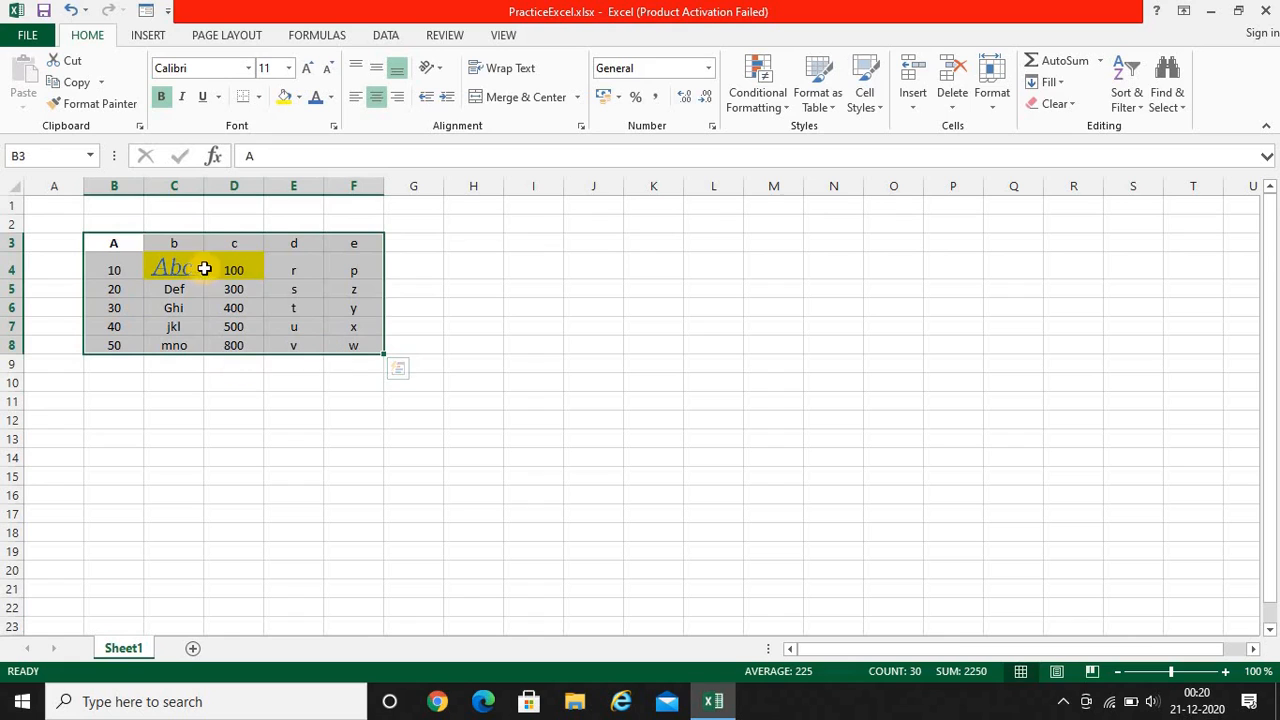
click(258, 102)
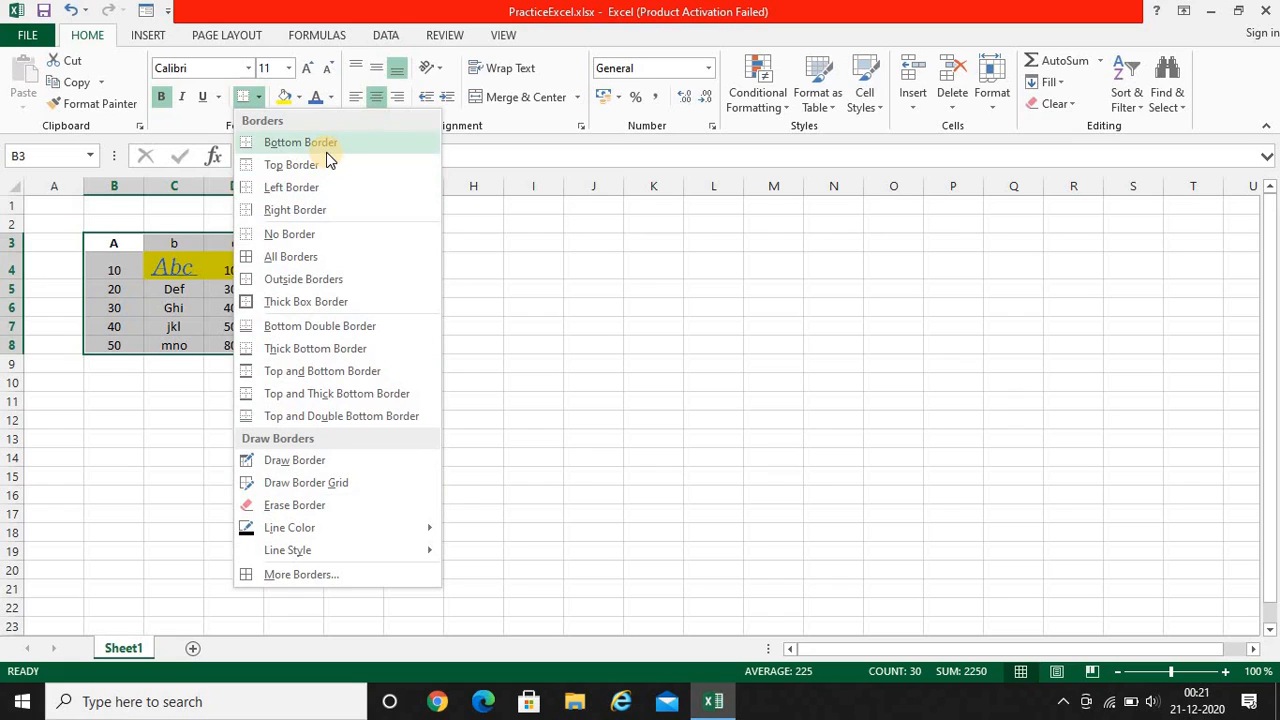
click(302, 258)
click(240, 436)
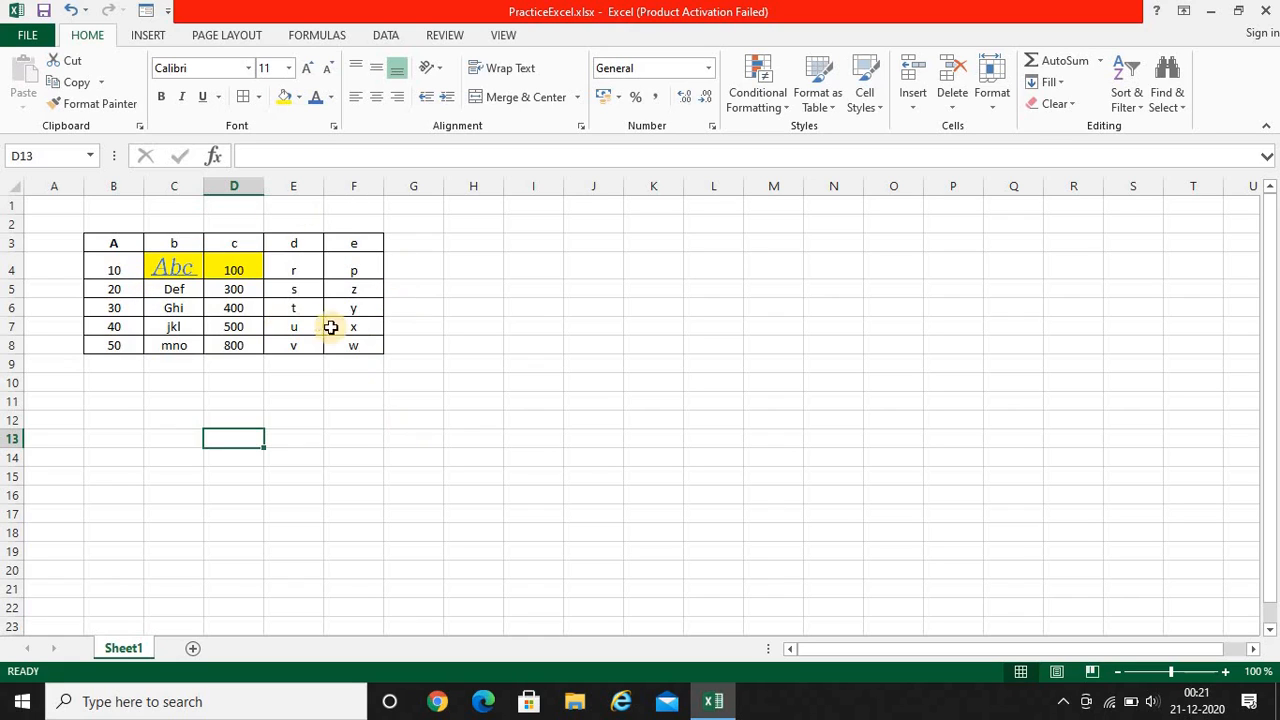
click(630, 268)
click(651, 315)
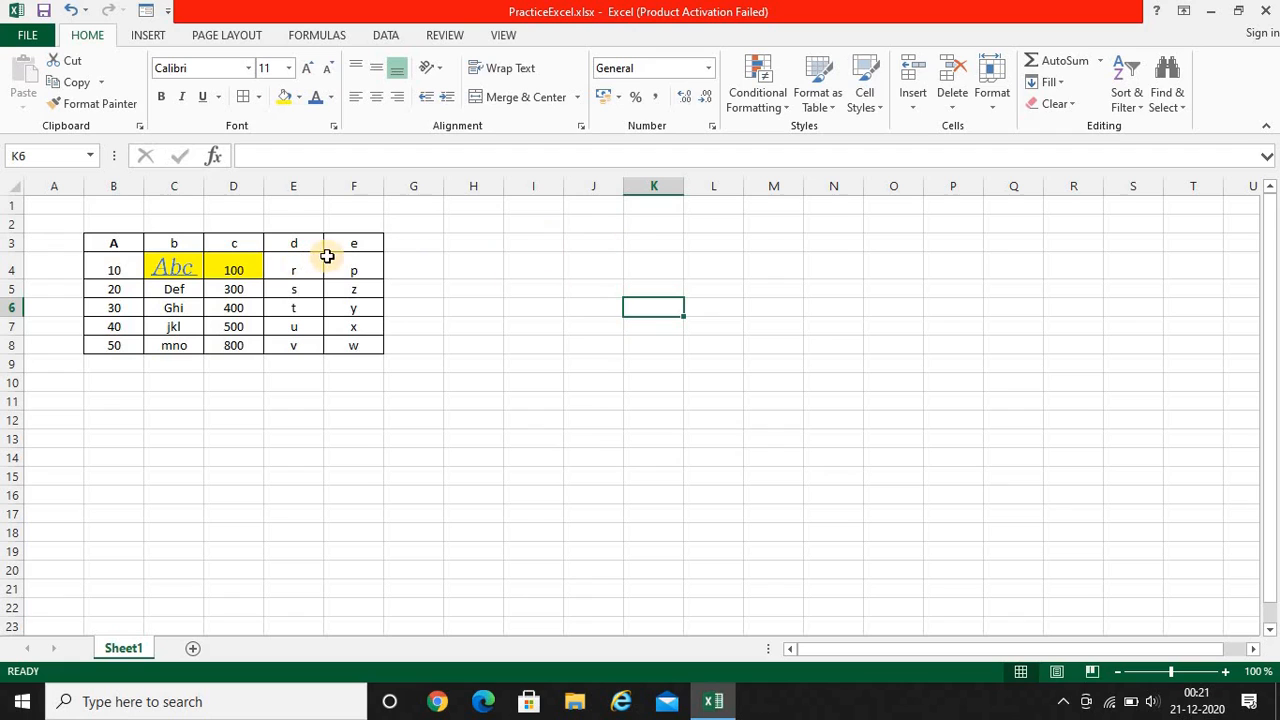
Apply Outside Borders to the table range B3:F8.
click(114, 245)
drag(124, 296, 356, 346)
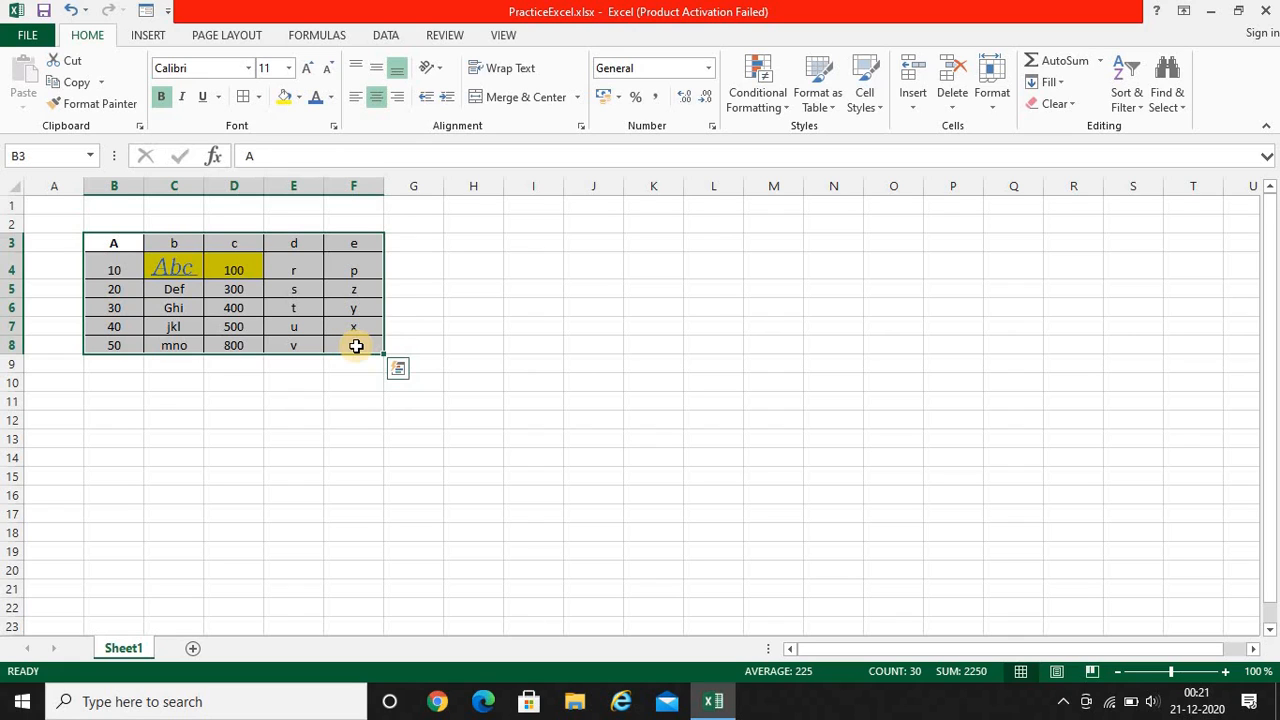
click(259, 98)
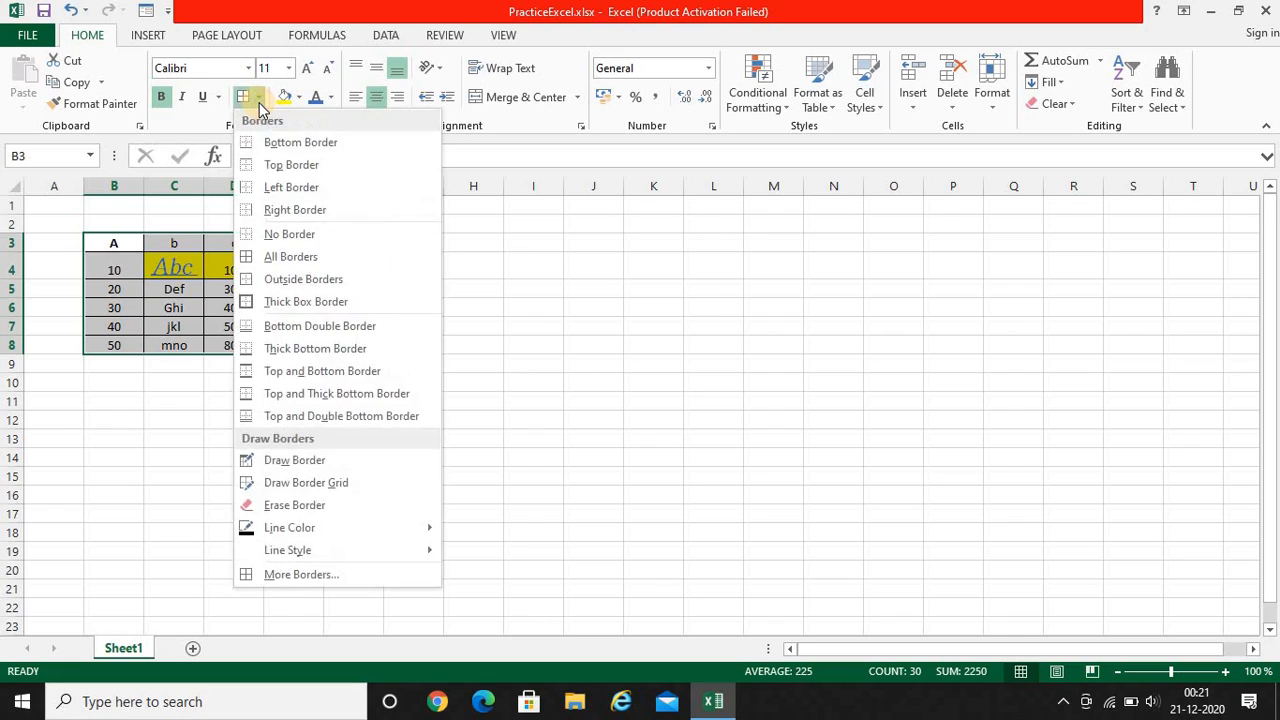
click(277, 283)
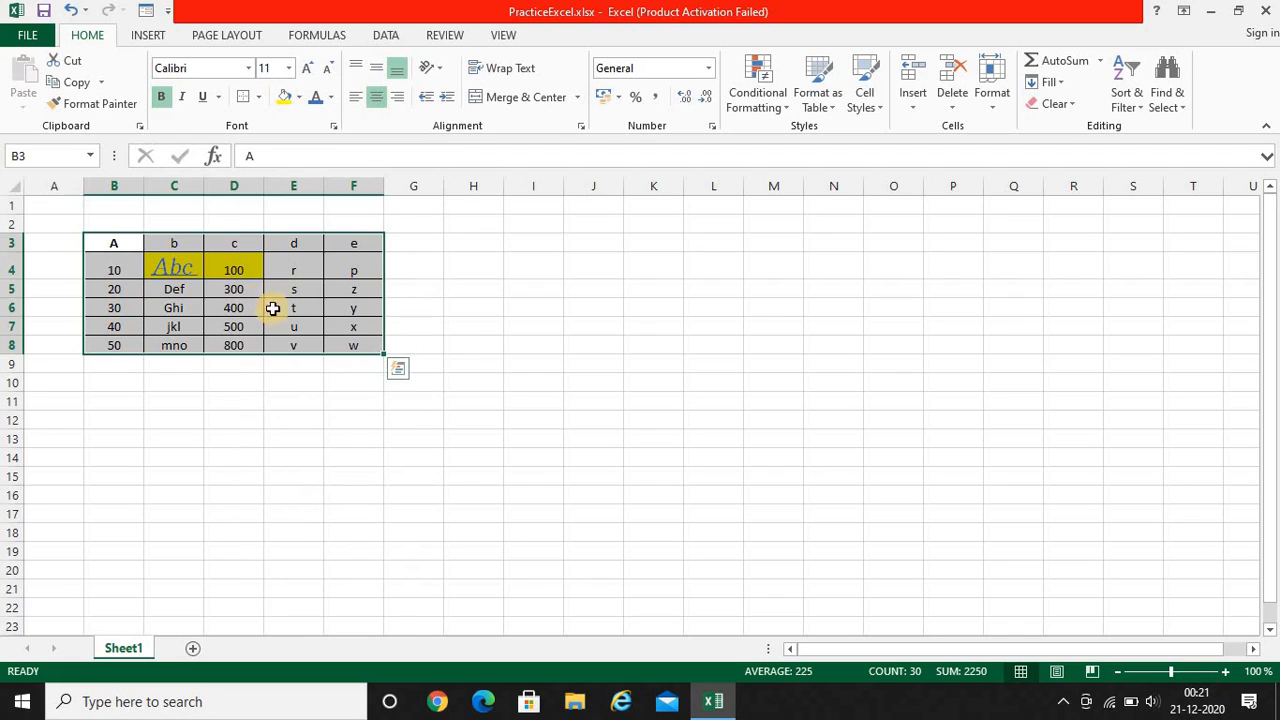
Remove all borders from the table range B3:F8 with No Border and deselect the table.
click(259, 98)
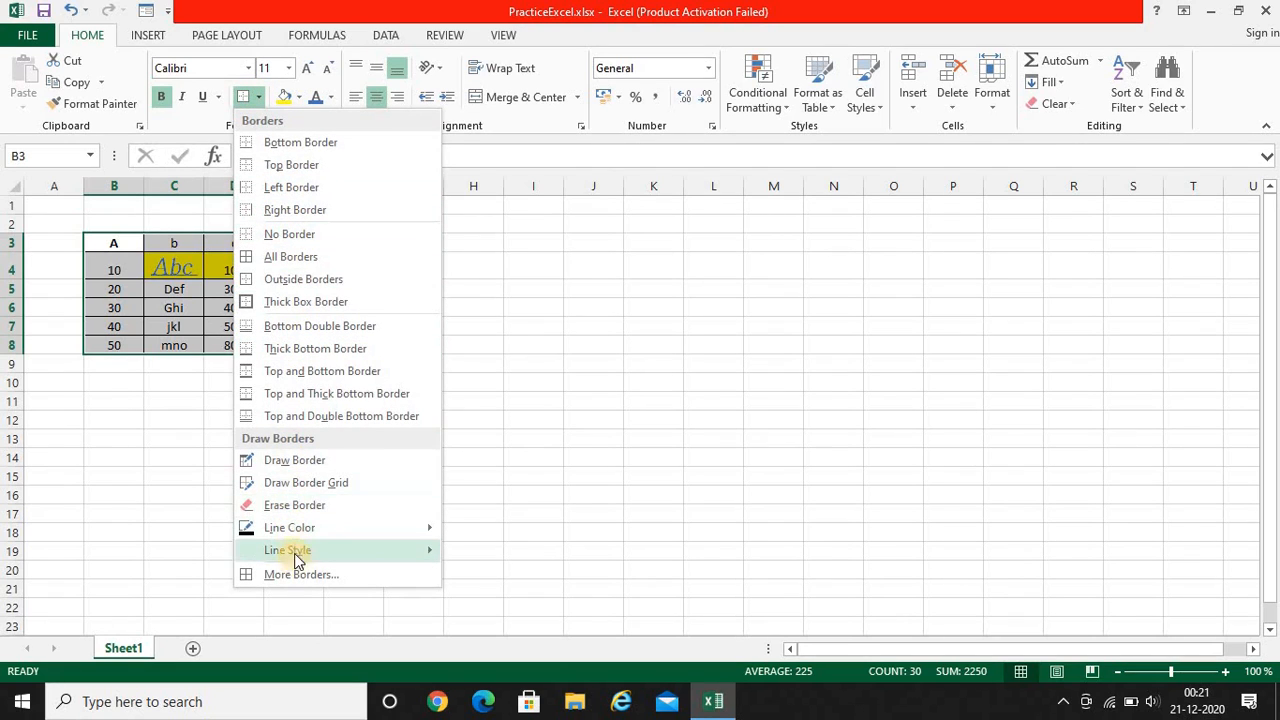
click(316, 234)
click(250, 406)
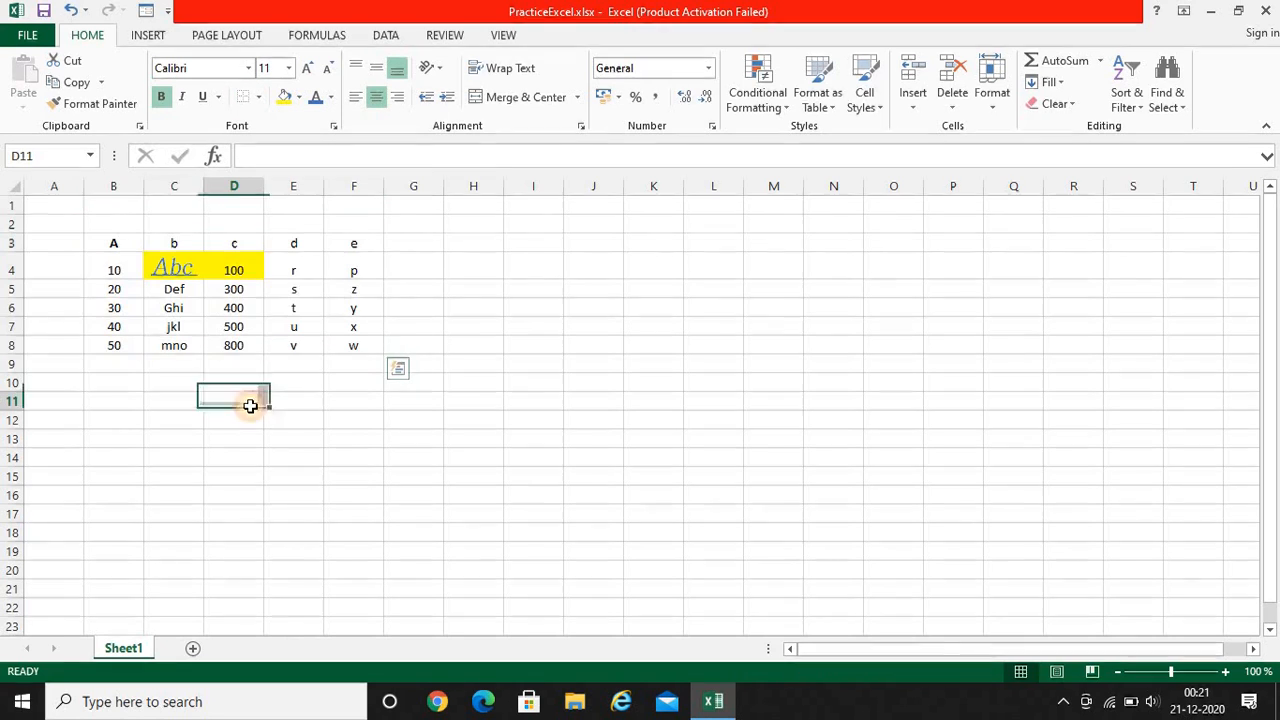
Apply Outside Borders to the unbordered table range B3:F8 and deselect it.
drag(125, 242, 353, 345)
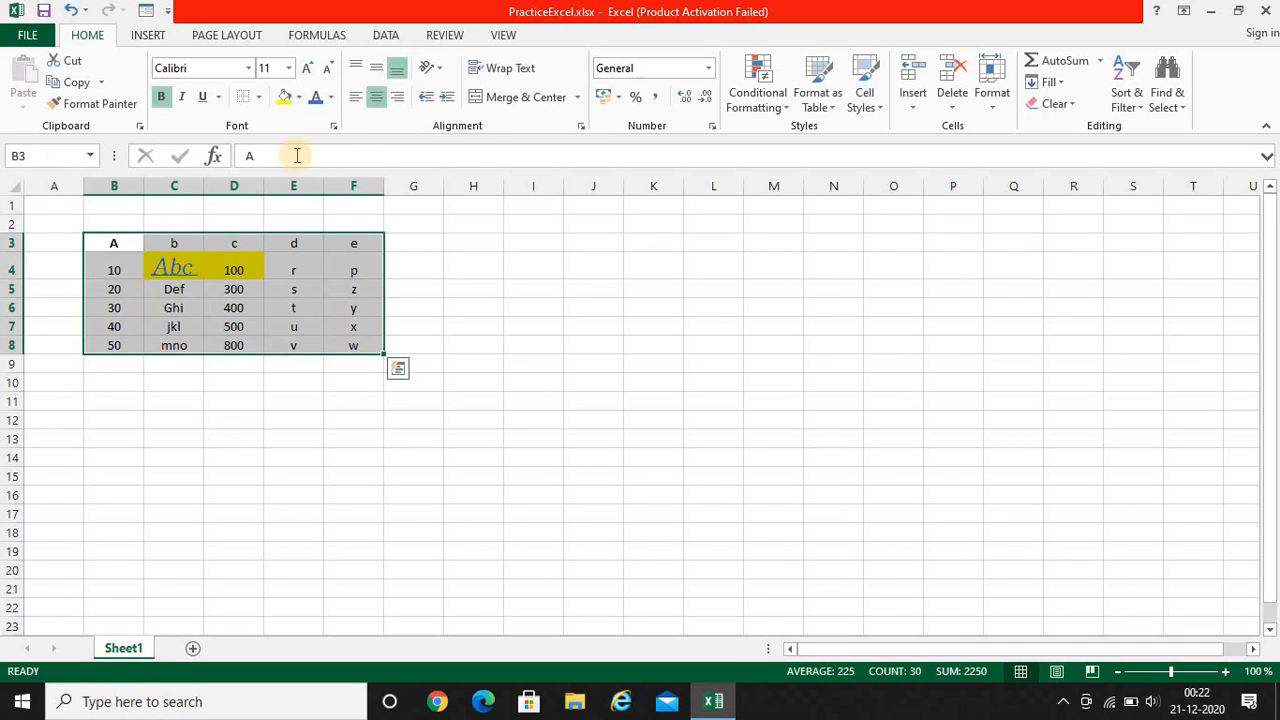
click(258, 96)
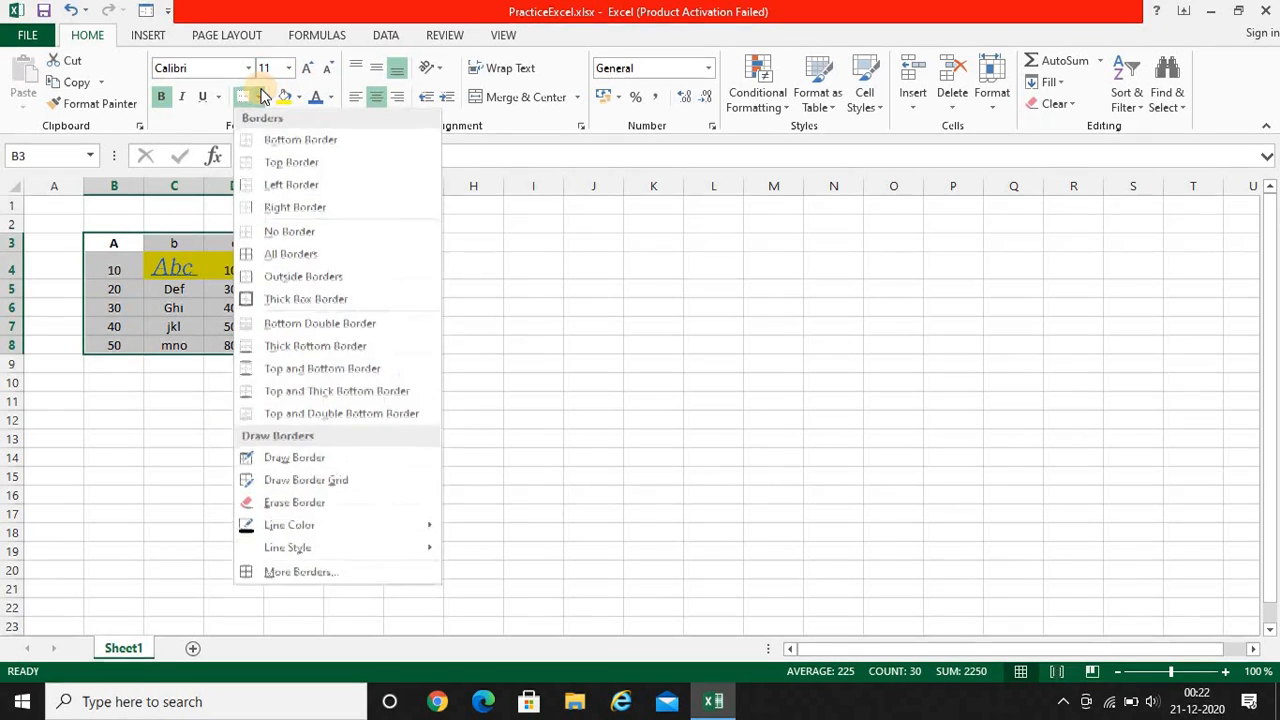
click(284, 279)
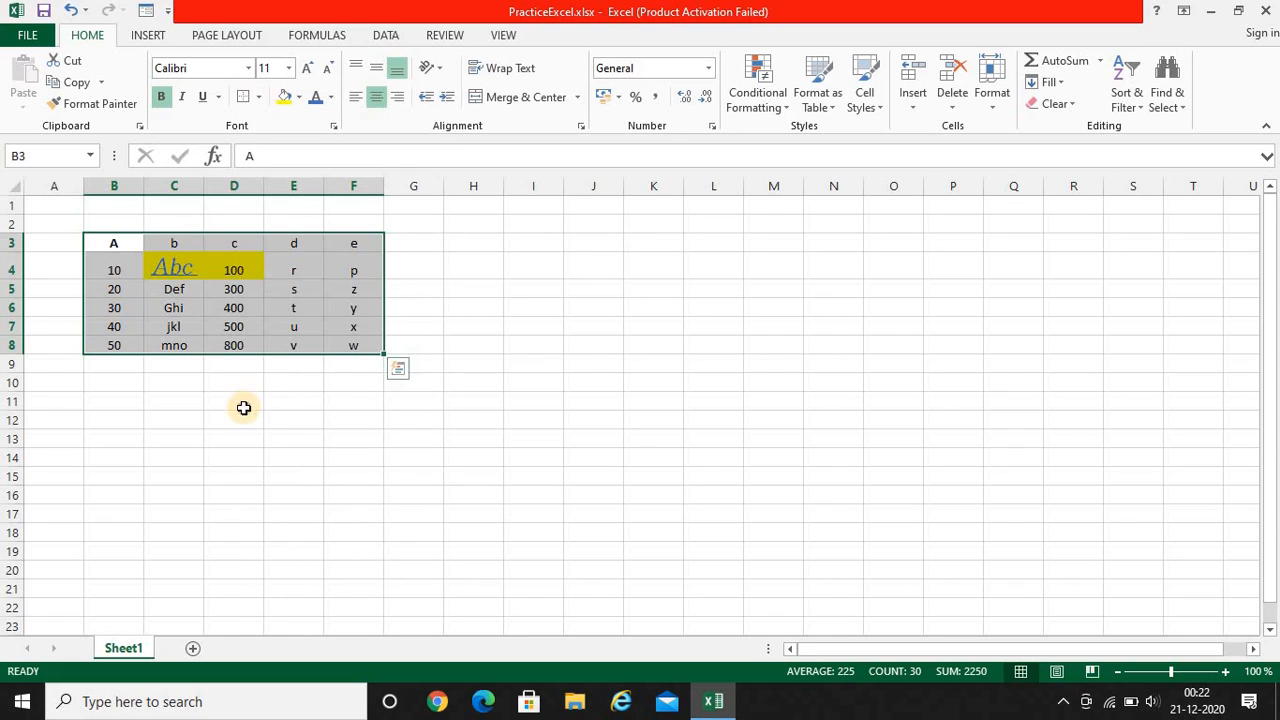
click(238, 404)
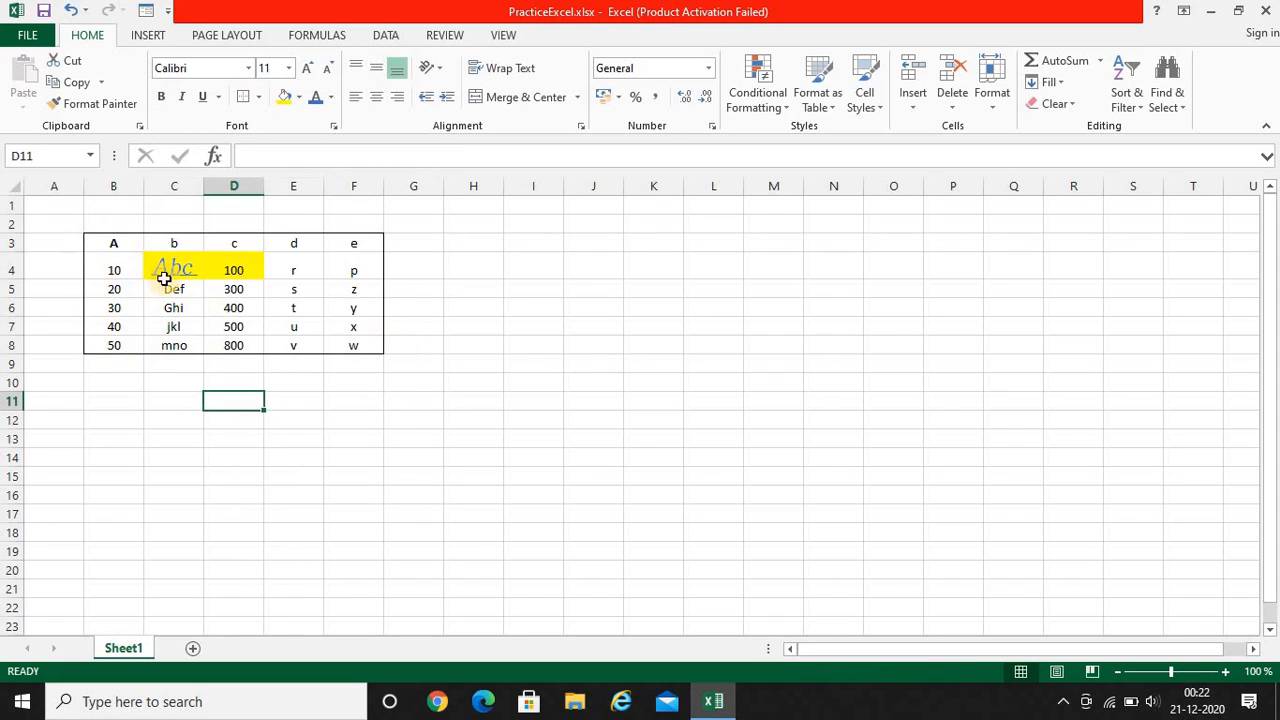
Apply a Thick Box Border around the table range B3:F8 and deselect the table.
drag(117, 248, 350, 340)
click(260, 100)
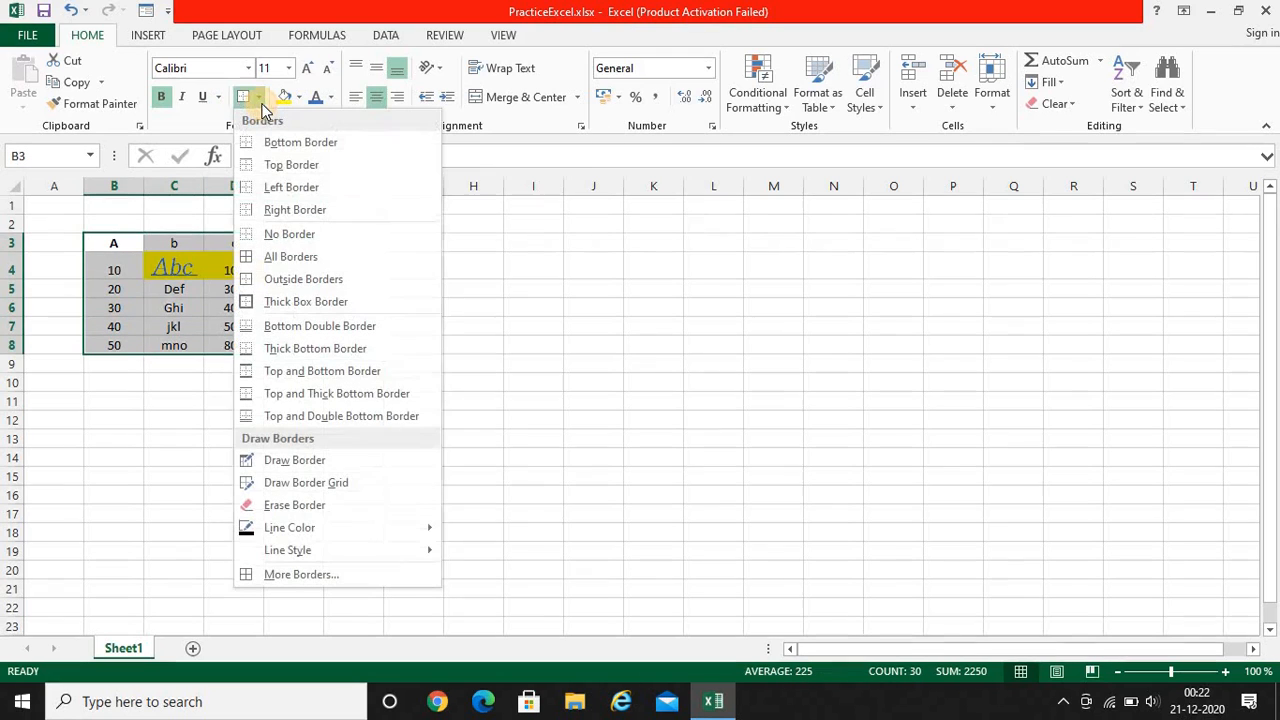
click(277, 302)
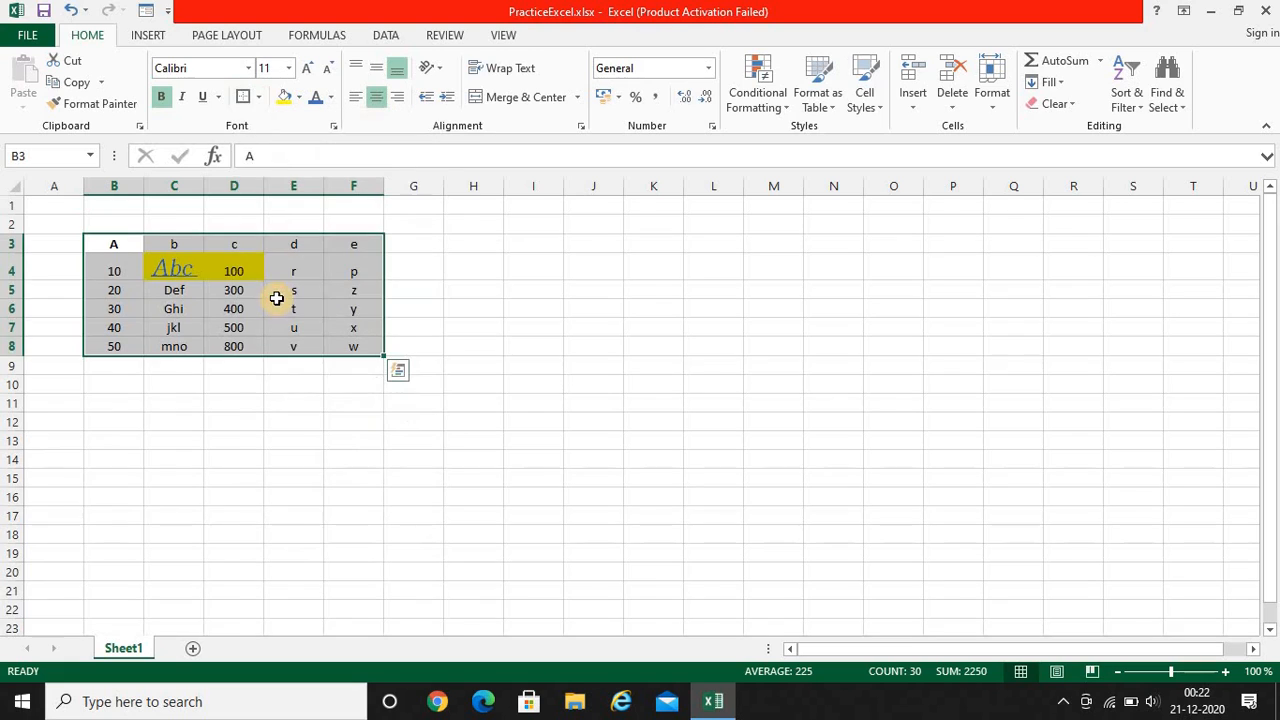
click(255, 388)
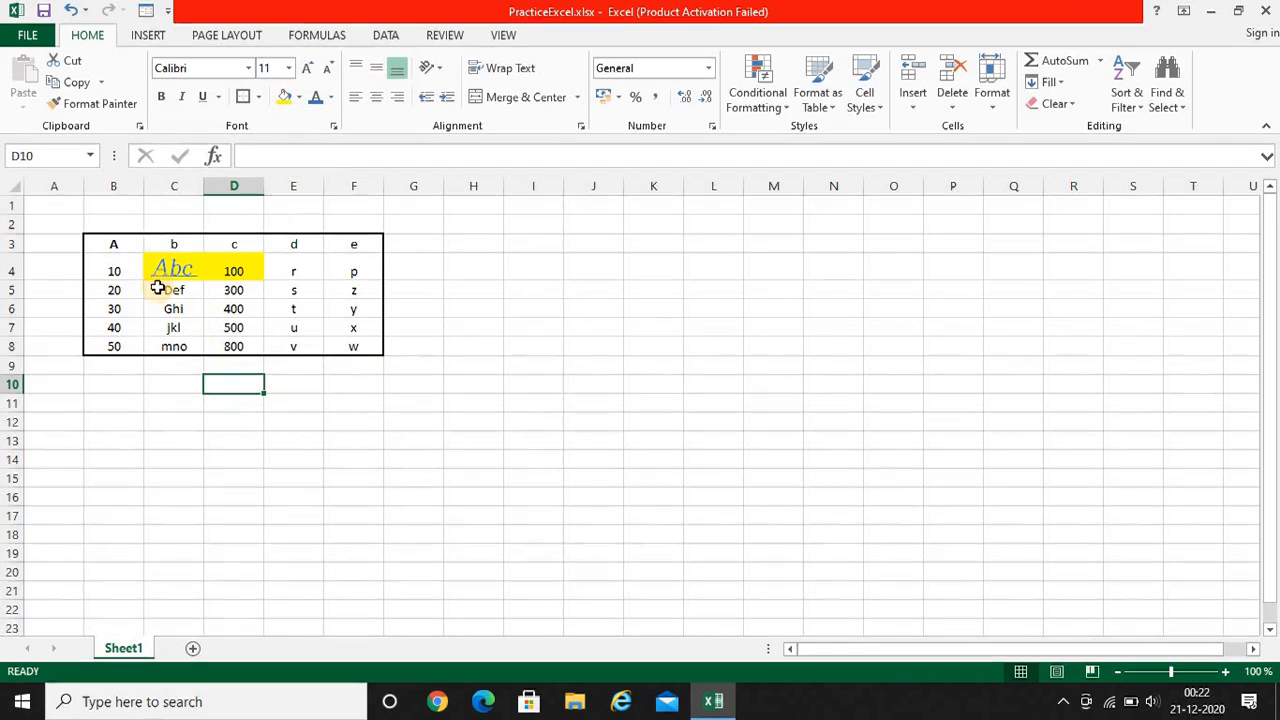
Use Draw Border to add separate lines around B4, below D5, C6 and E6, and between columns E and F in rows 4 and 5.
drag(115, 245, 346, 346)
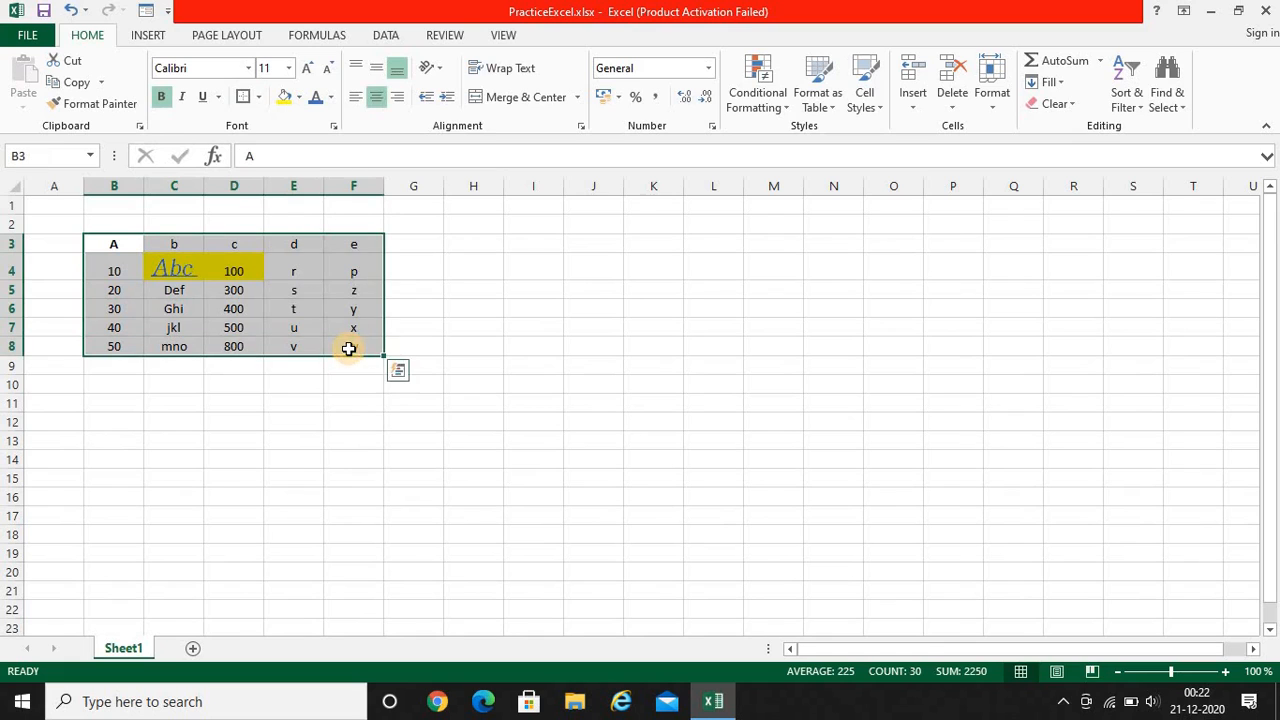
click(259, 97)
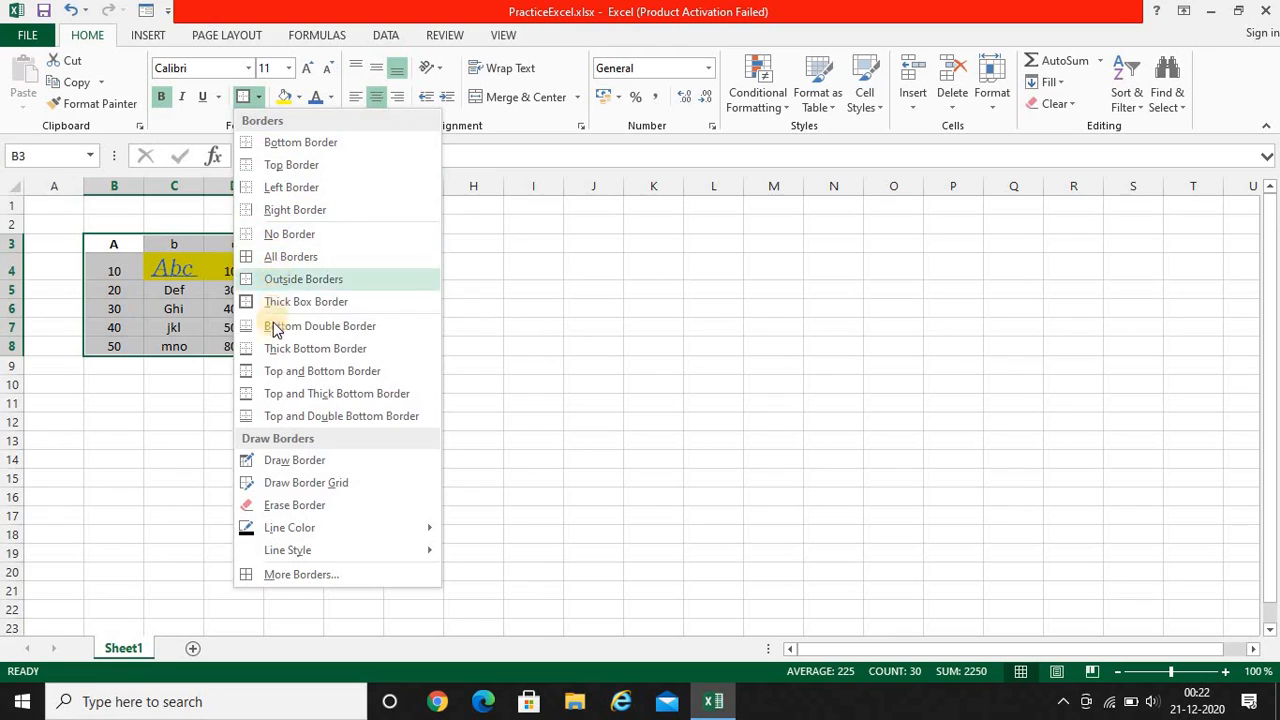
click(283, 467)
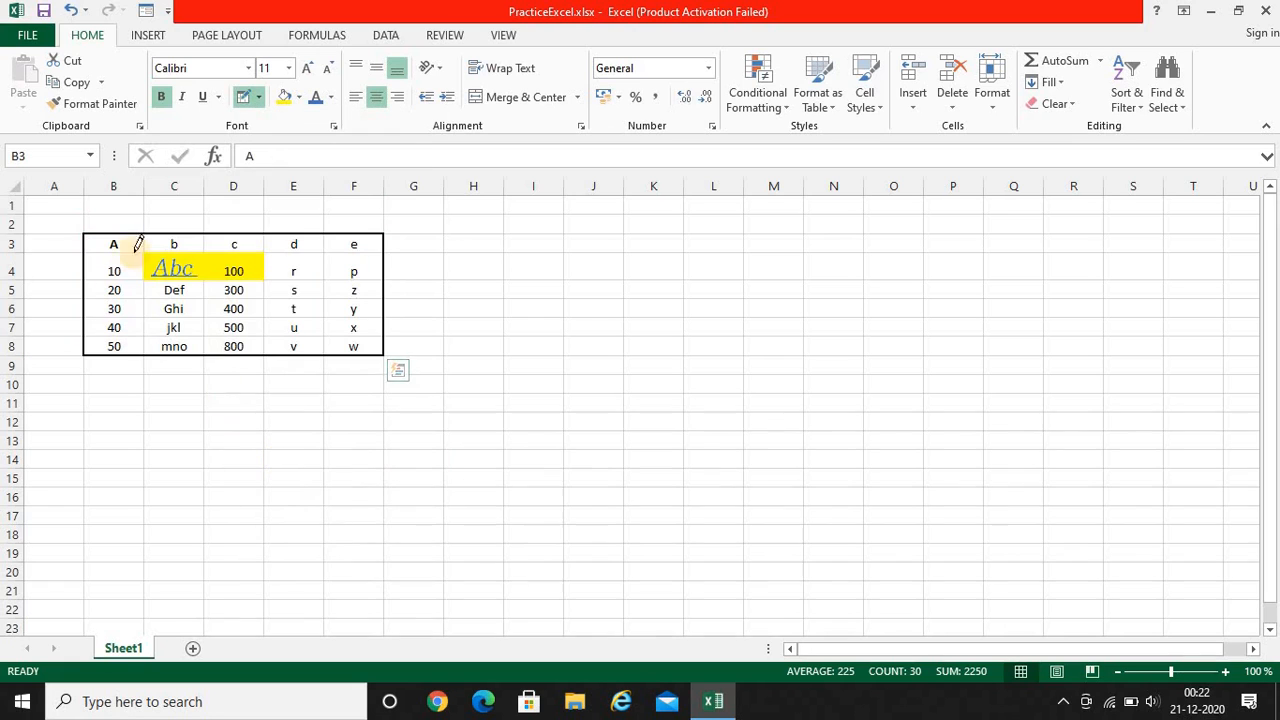
mouse_move(91, 252)
mouse_down()
mouse_move(140, 246)
mouse_move(145, 271)
mouse_move(147, 248)
mouse_up()
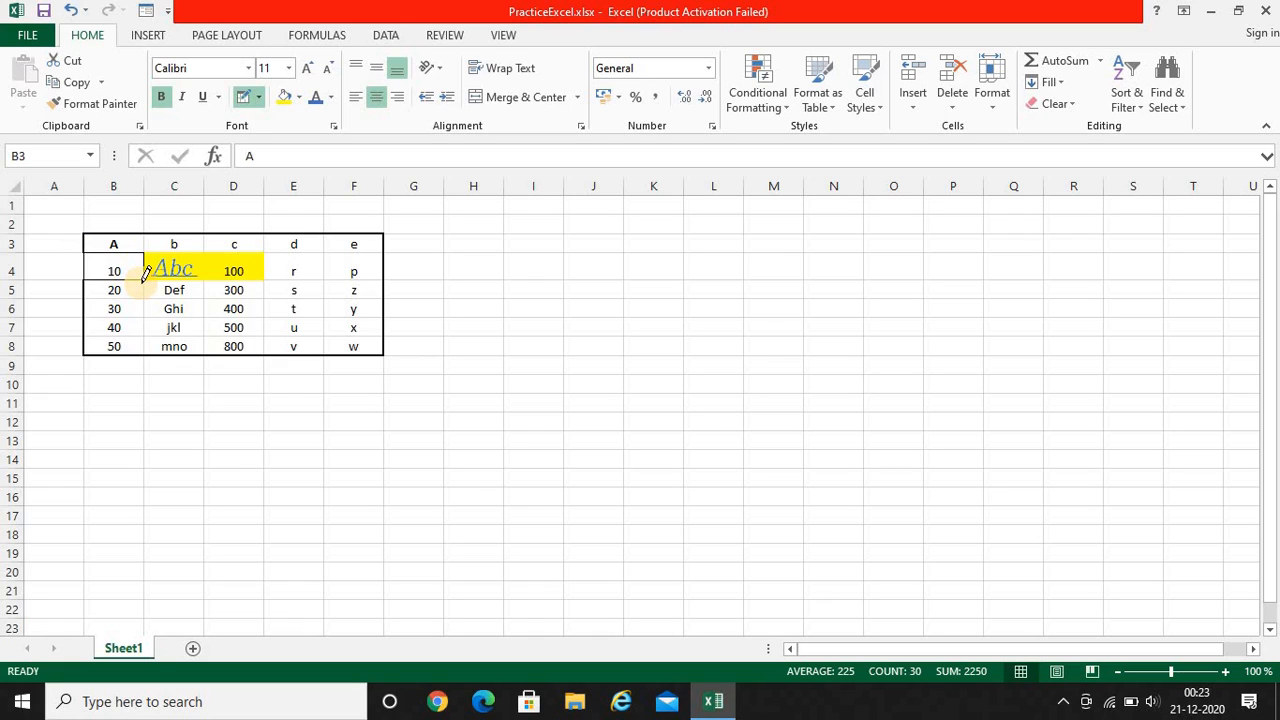
mouse_move(143, 281)
mouse_down()
mouse_move(143, 298)
mouse_move(172, 311)
mouse_move(262, 291)
mouse_up()
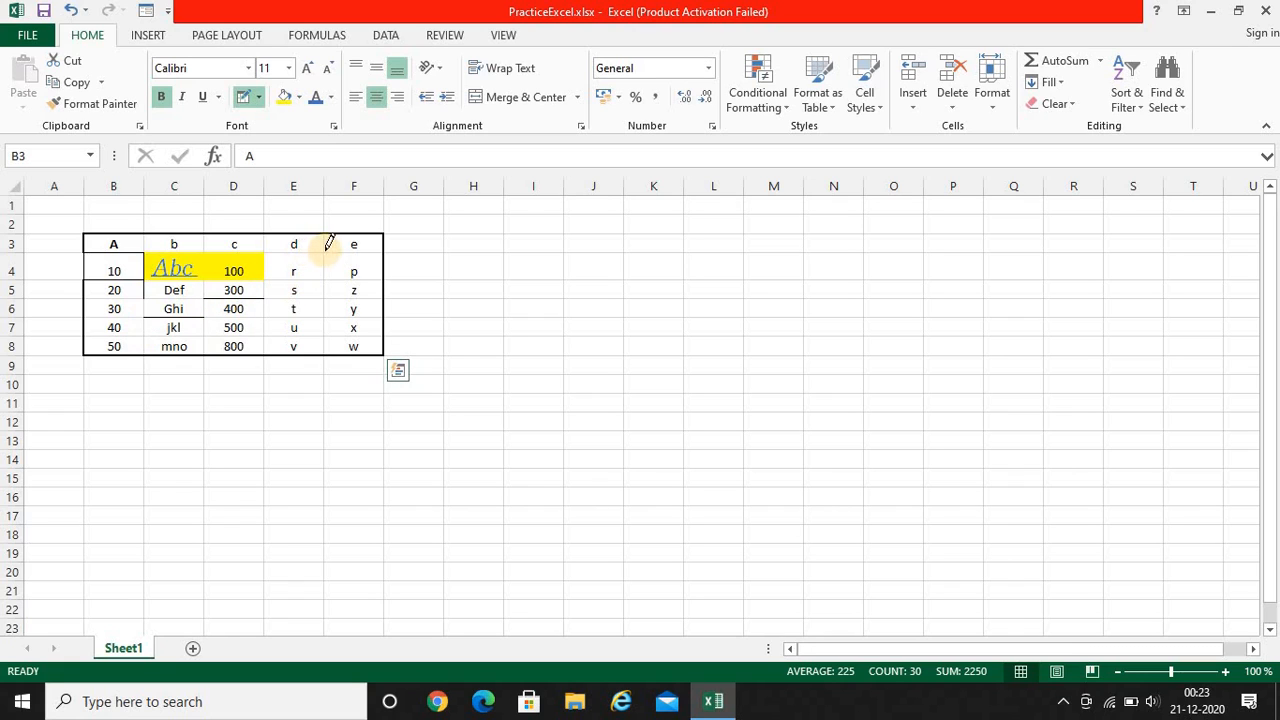
drag(328, 245, 323, 289)
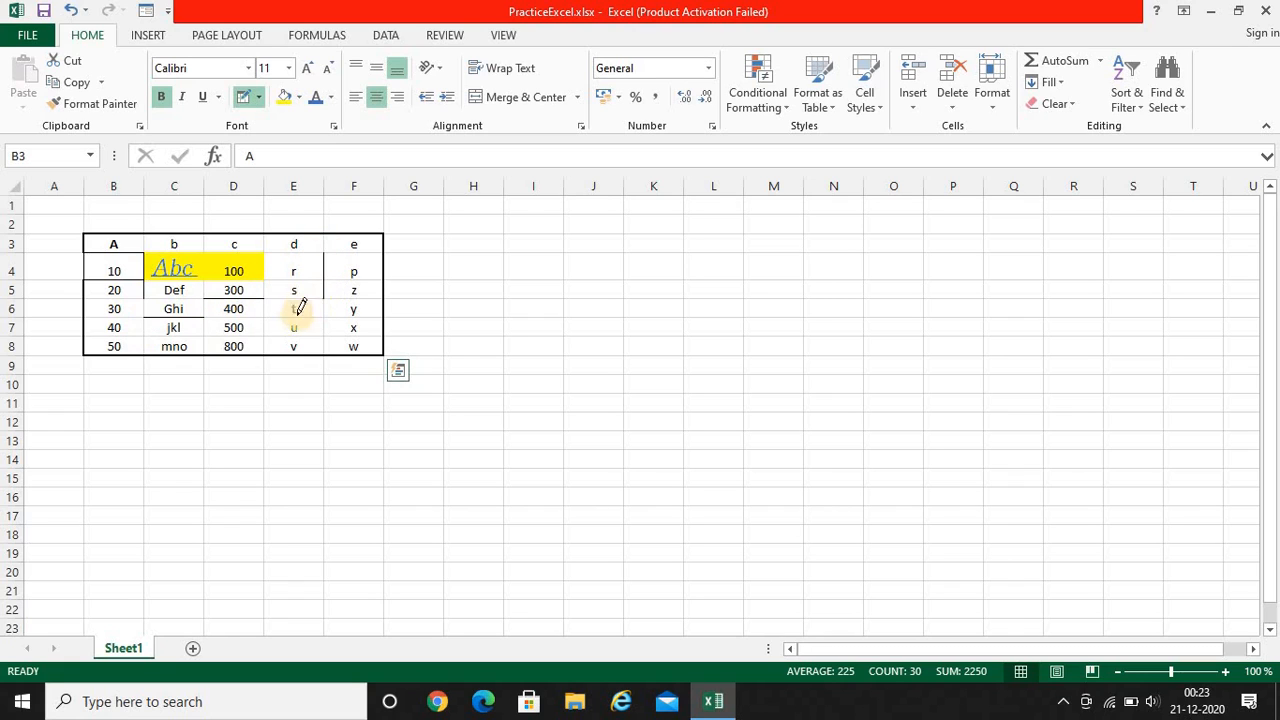
drag(266, 317, 308, 317)
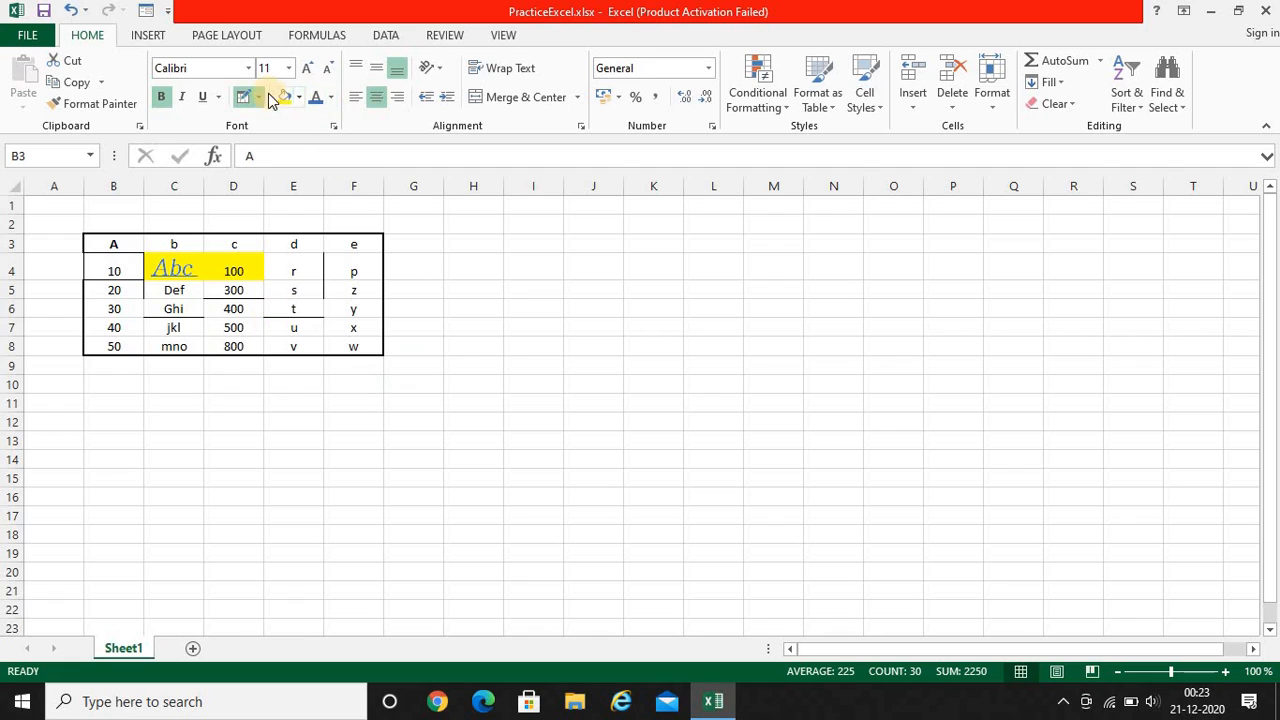
Use Draw Border Grid to draw a grid over H4:I6 and box the diagonal cells J7, K8, L9, M10 and N11.
click(262, 96)
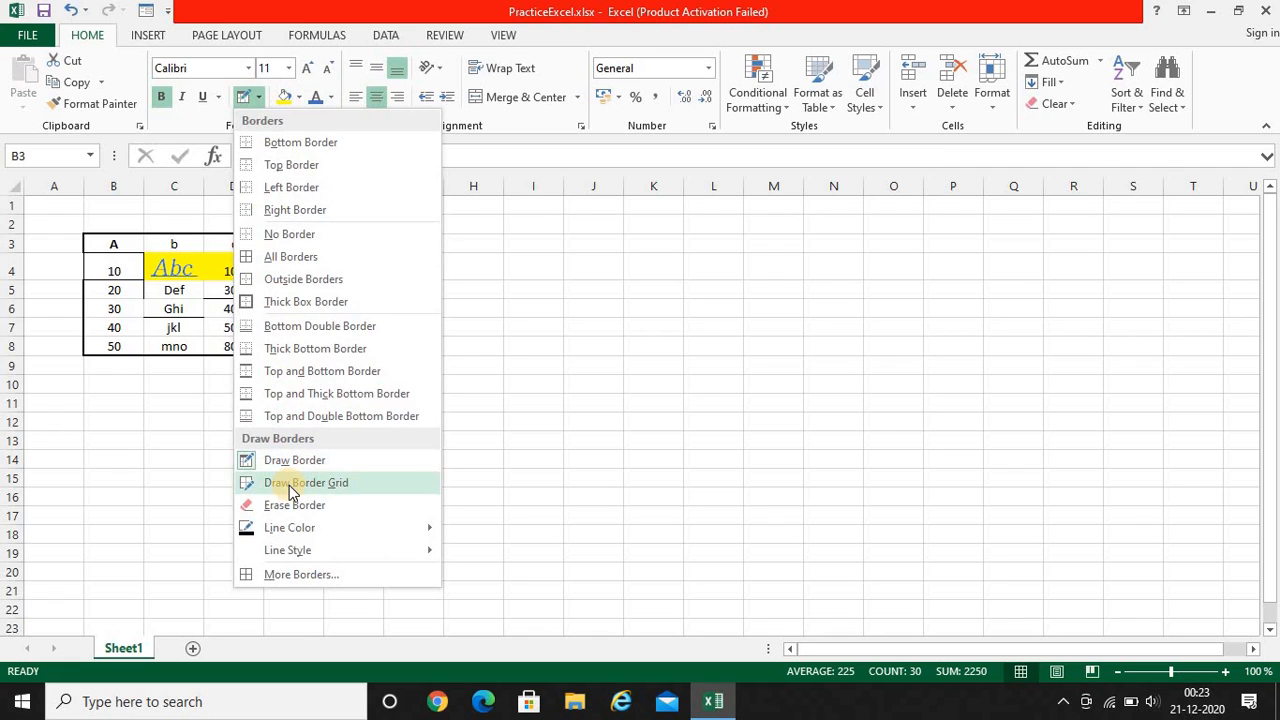
click(289, 485)
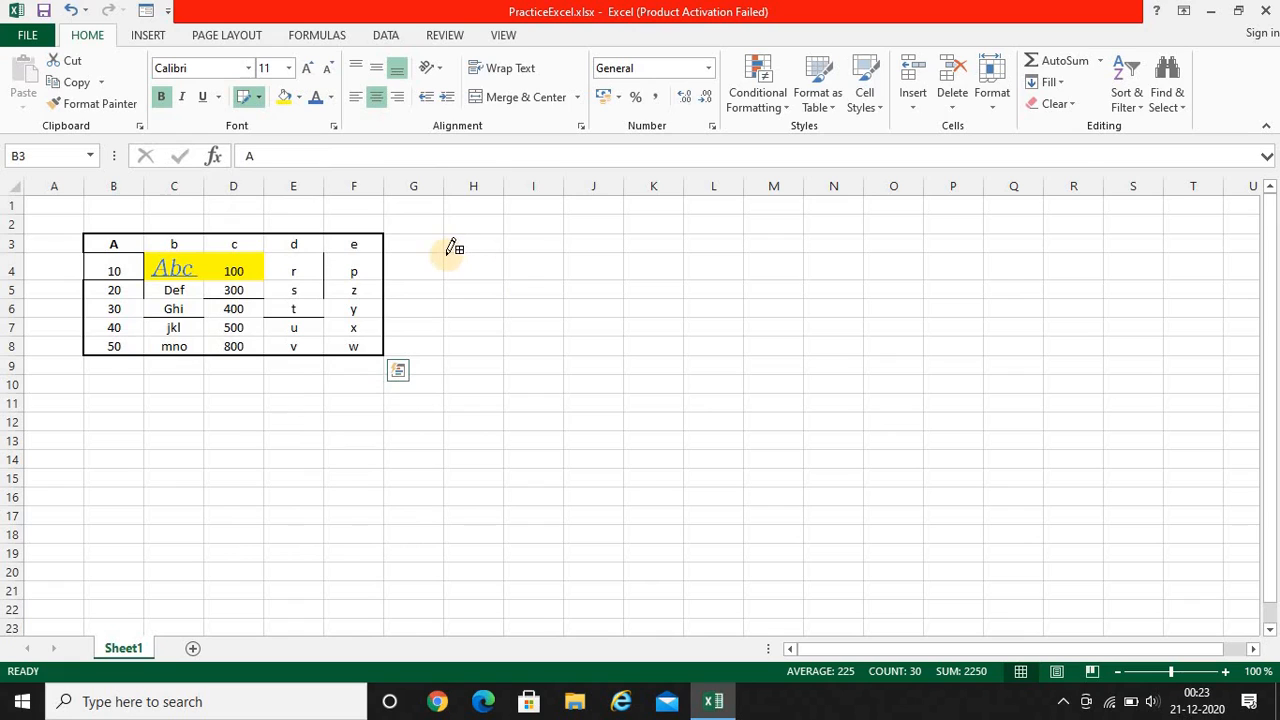
drag(447, 251, 568, 316)
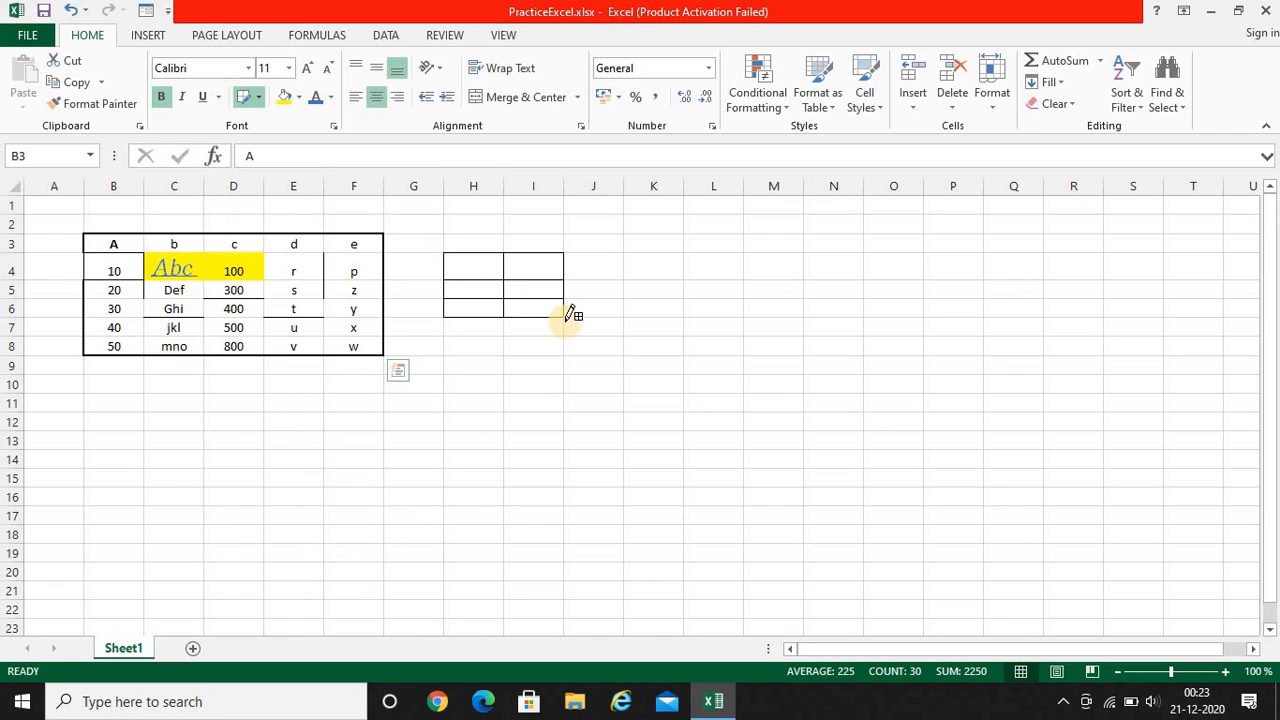
click(606, 324)
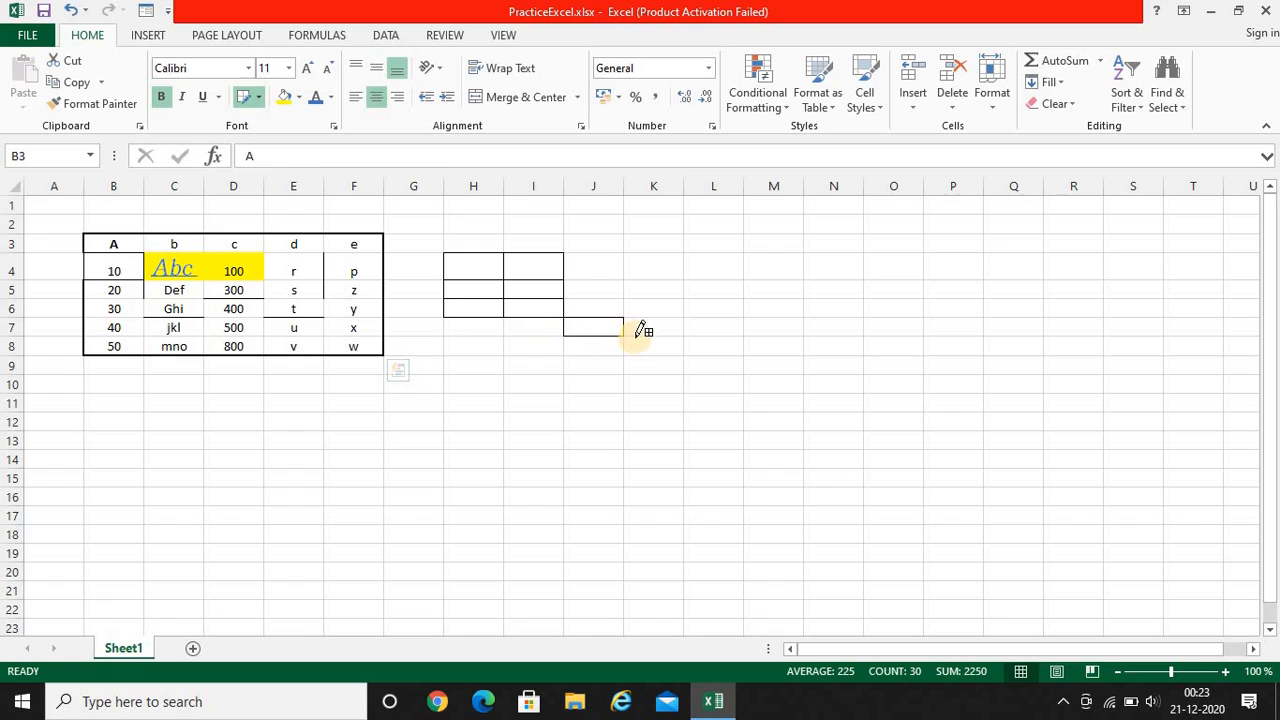
click(650, 345)
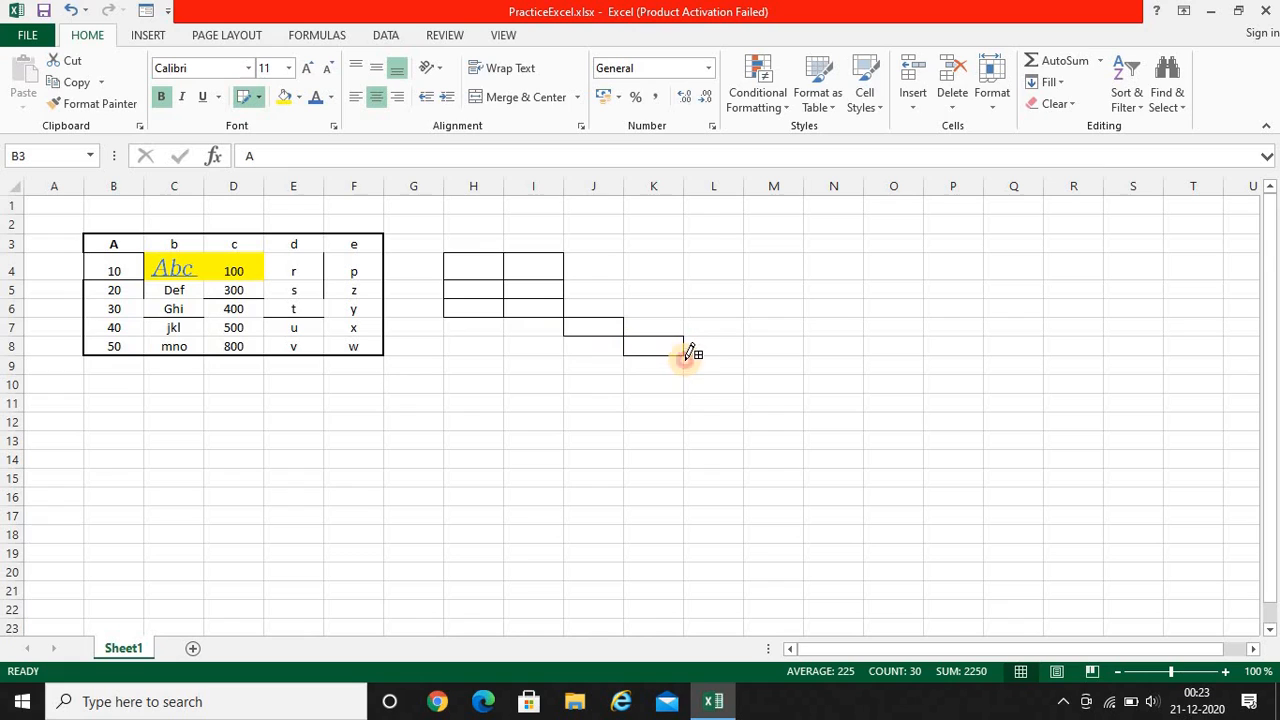
click(720, 362)
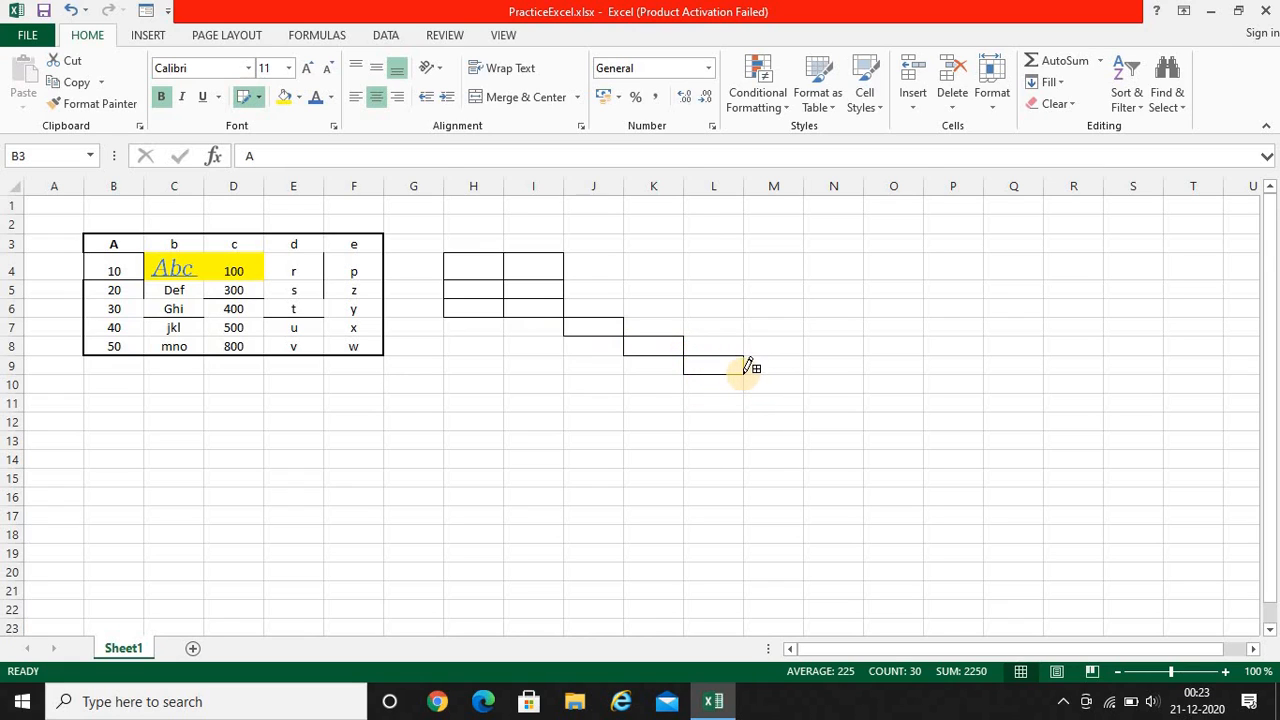
click(776, 380)
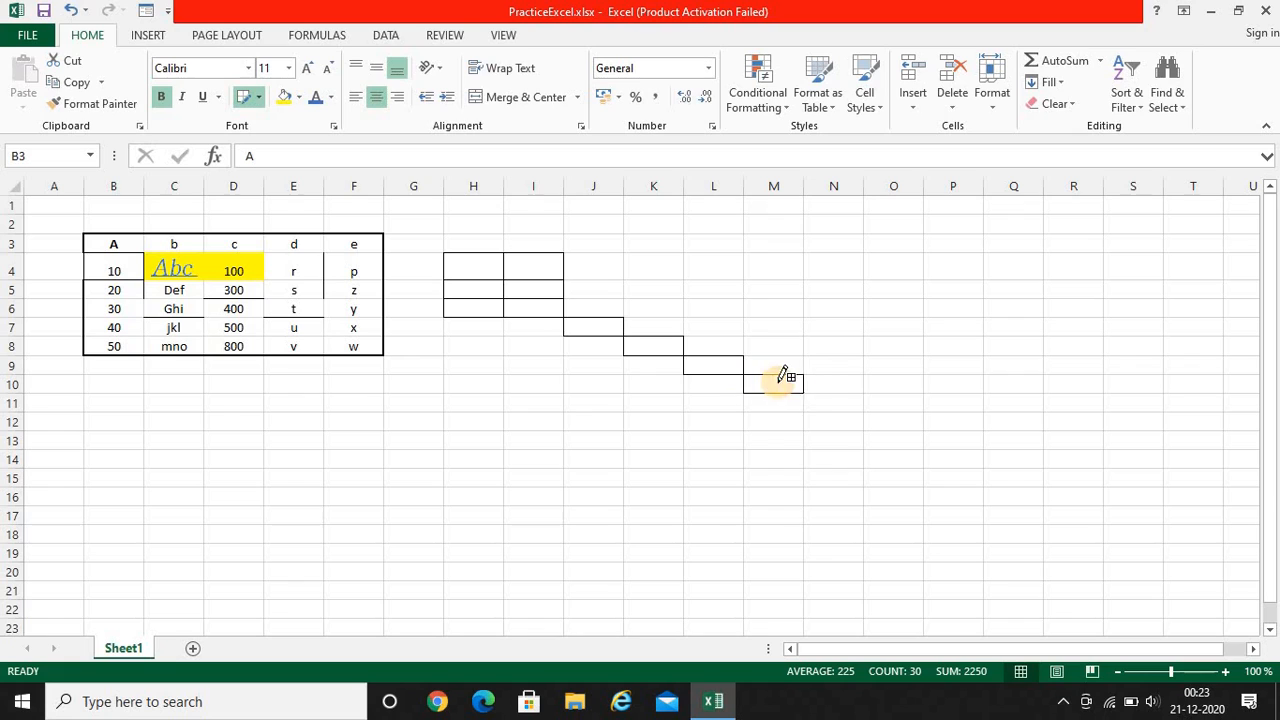
click(834, 402)
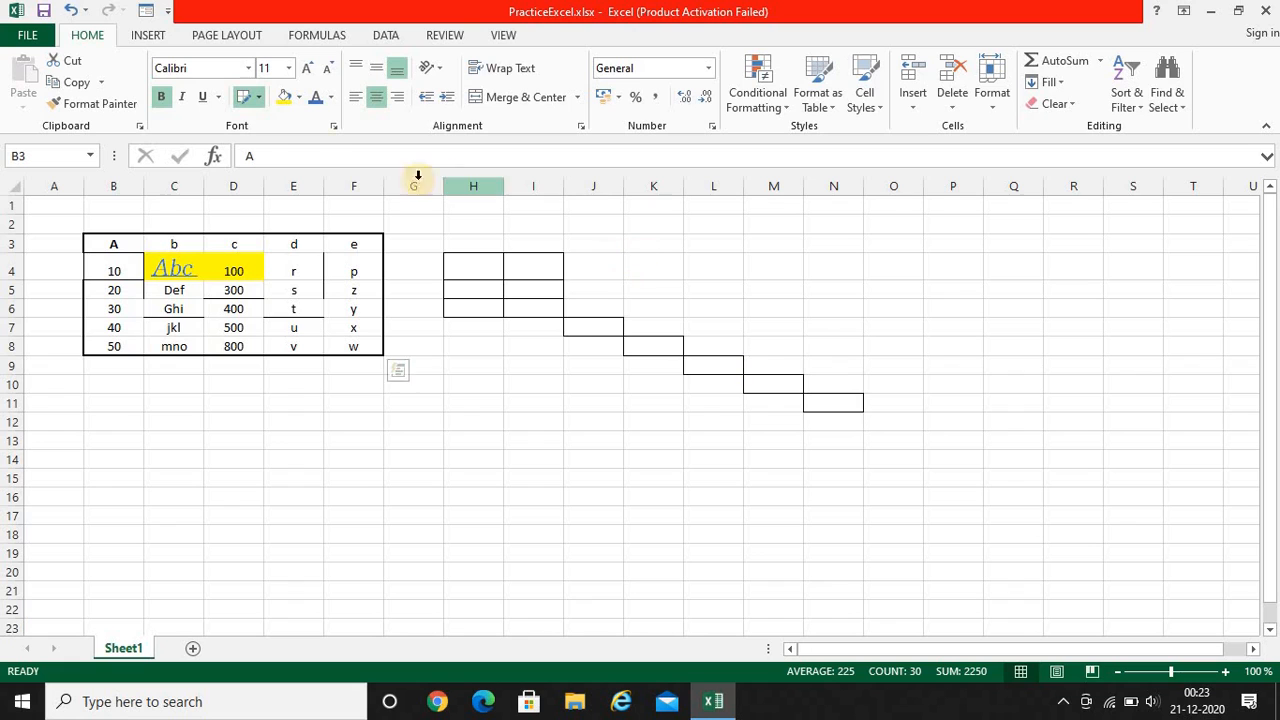
Open the detailed border settings for B3:F8, clear the existing borders and preview a medium dash-dot line on the outline and inside edges.
click(263, 97)
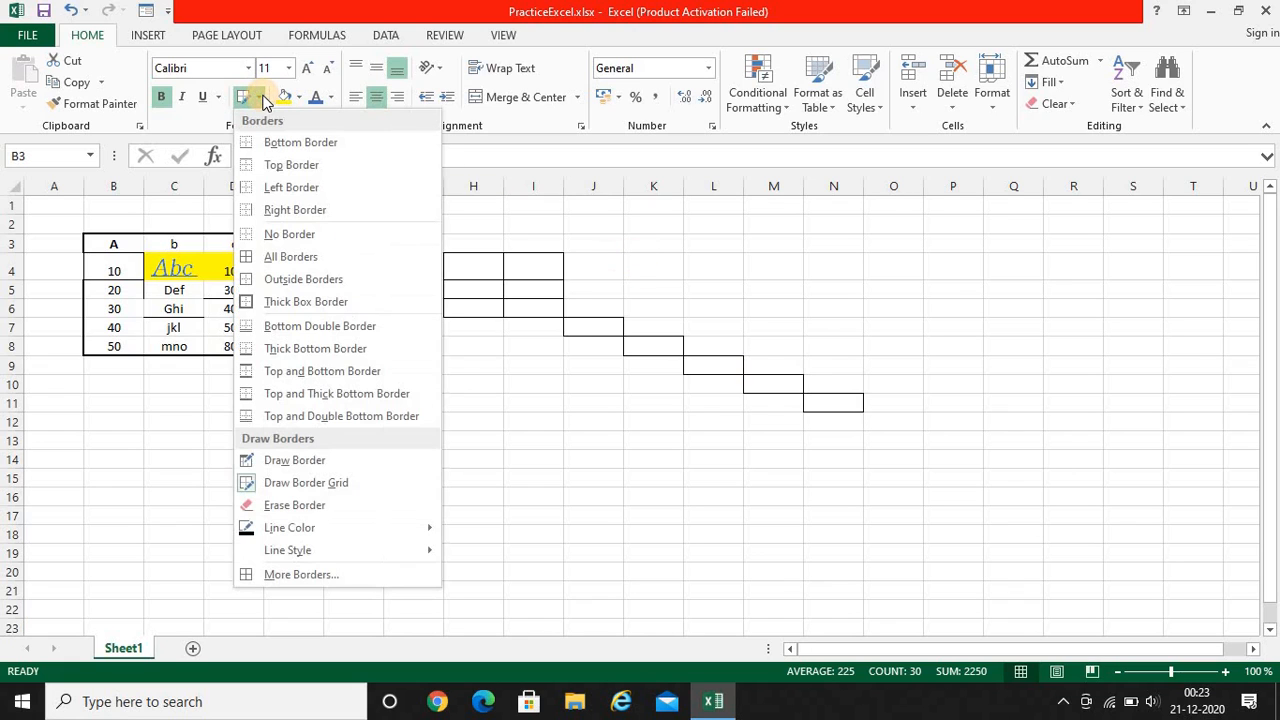
click(282, 575)
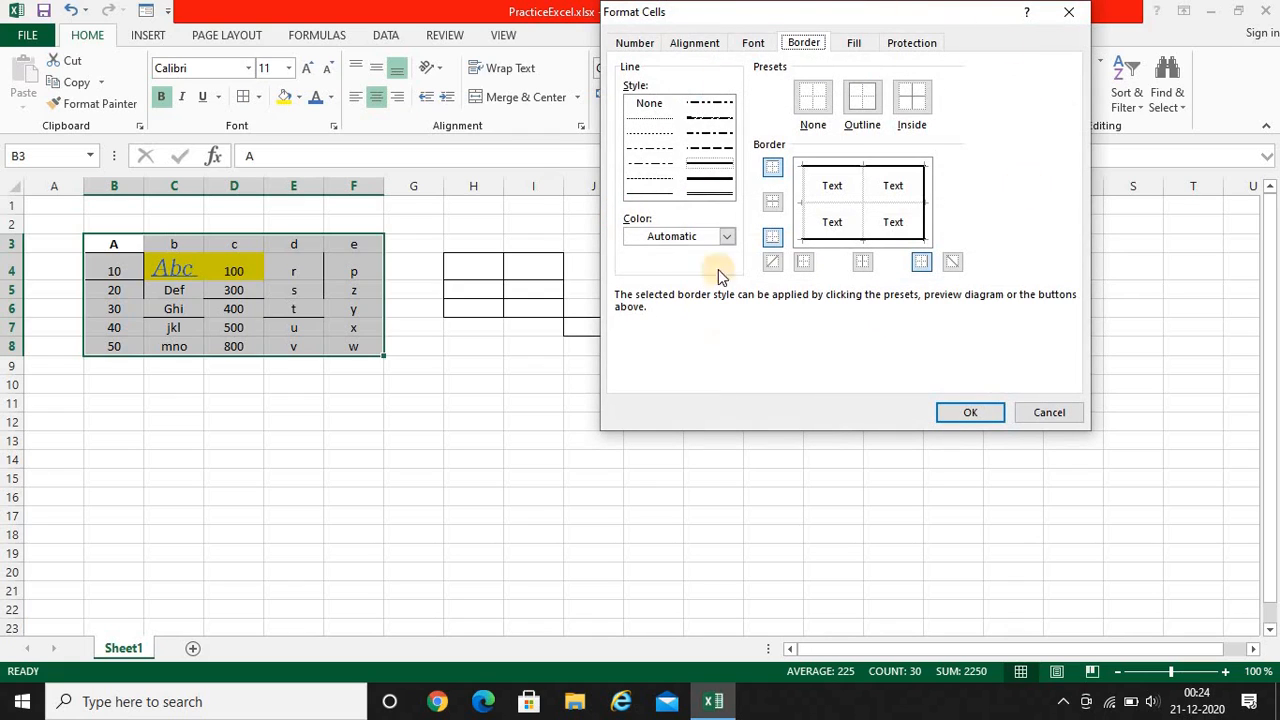
click(700, 148)
click(708, 120)
click(708, 130)
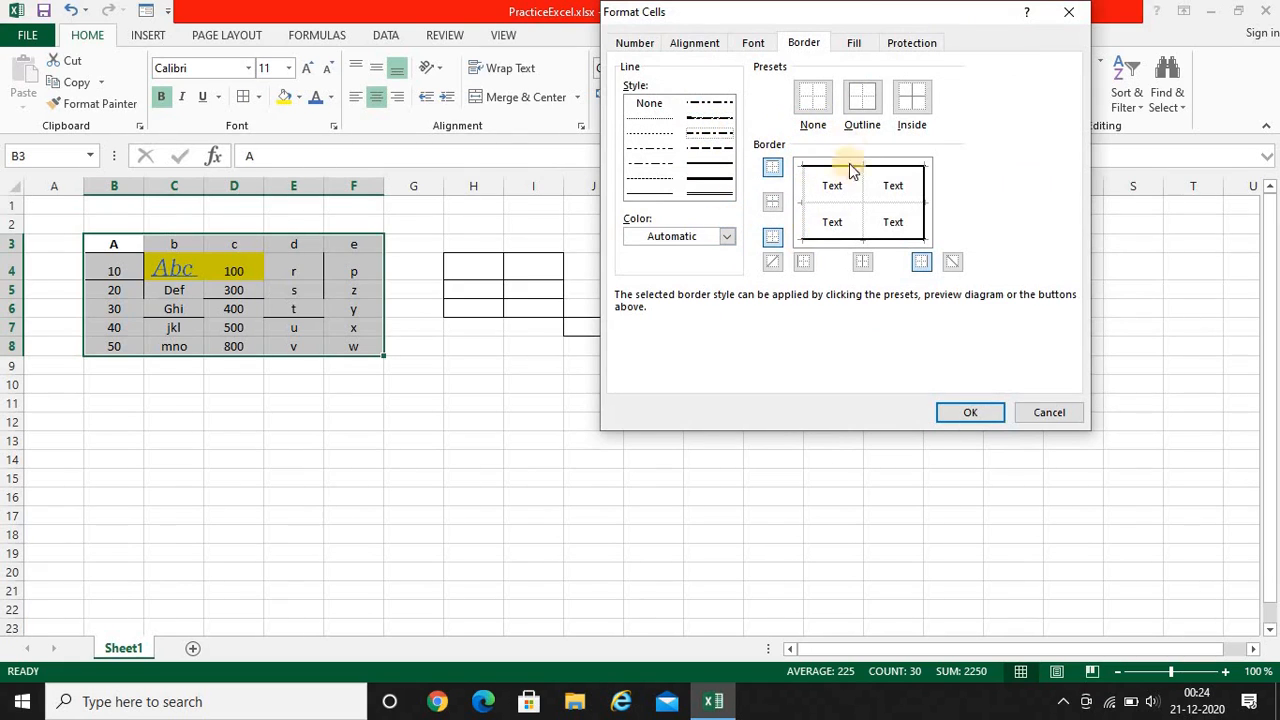
click(910, 97)
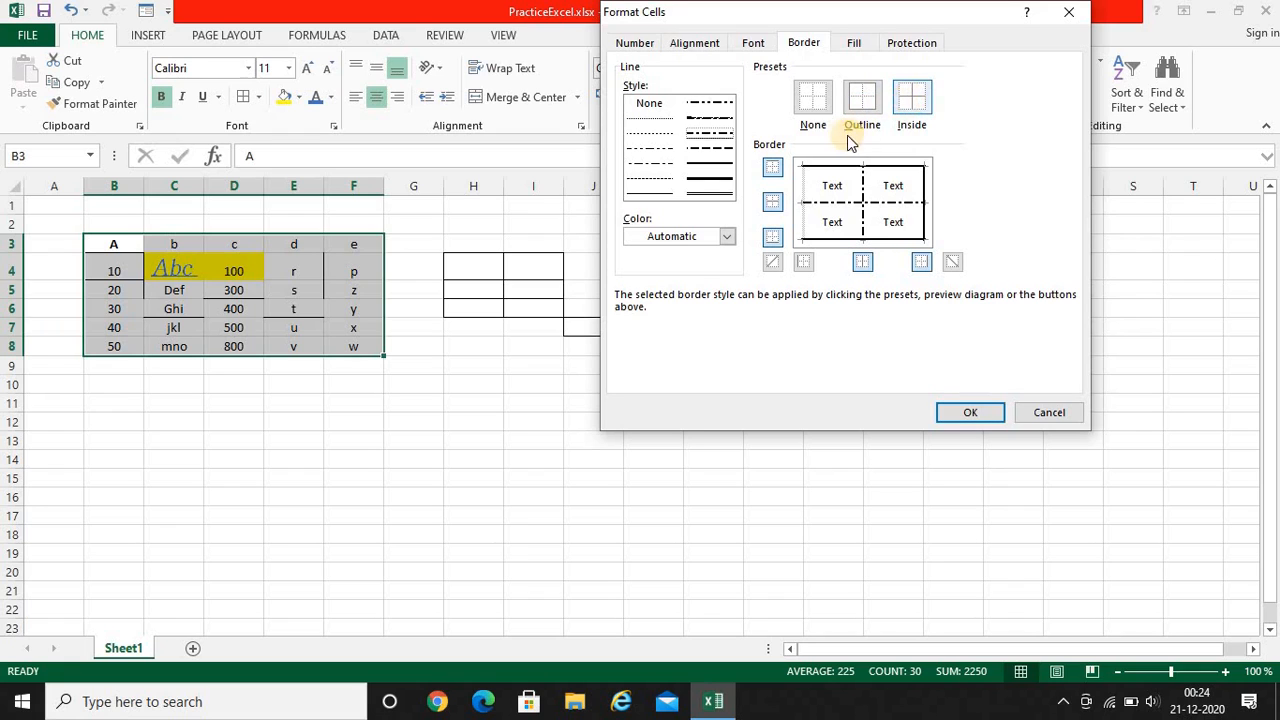
click(818, 106)
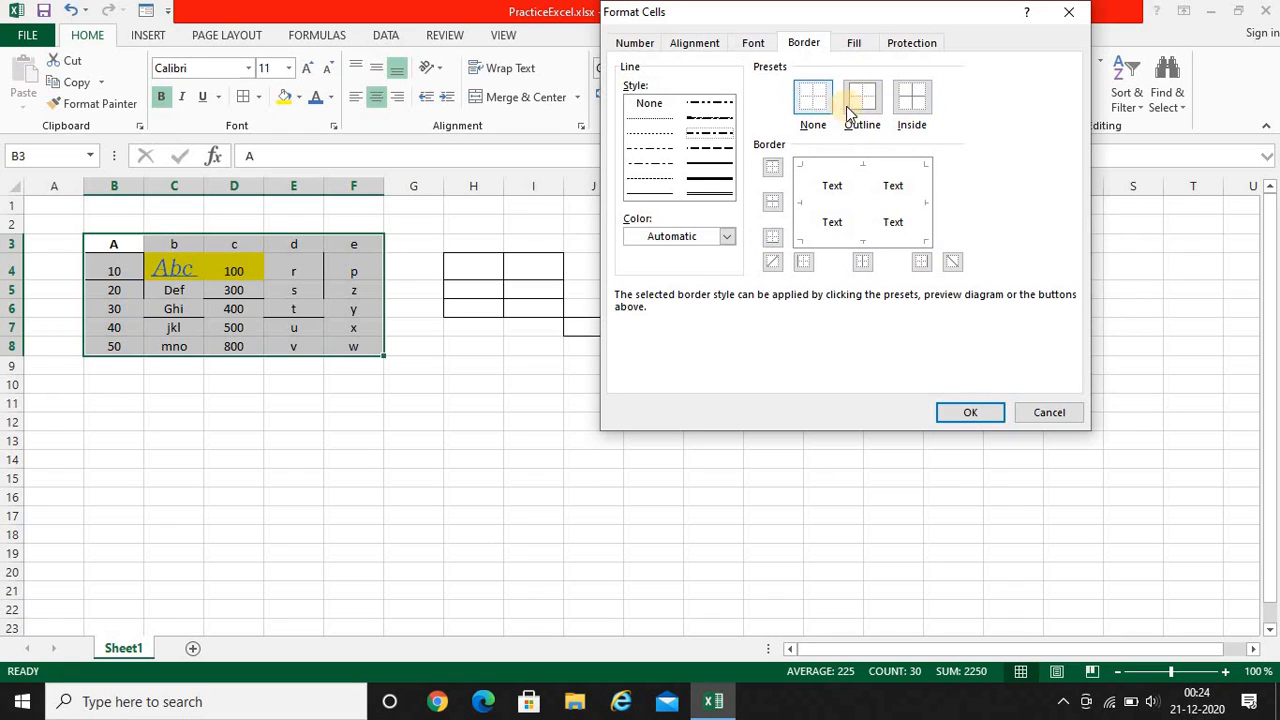
click(867, 106)
click(914, 107)
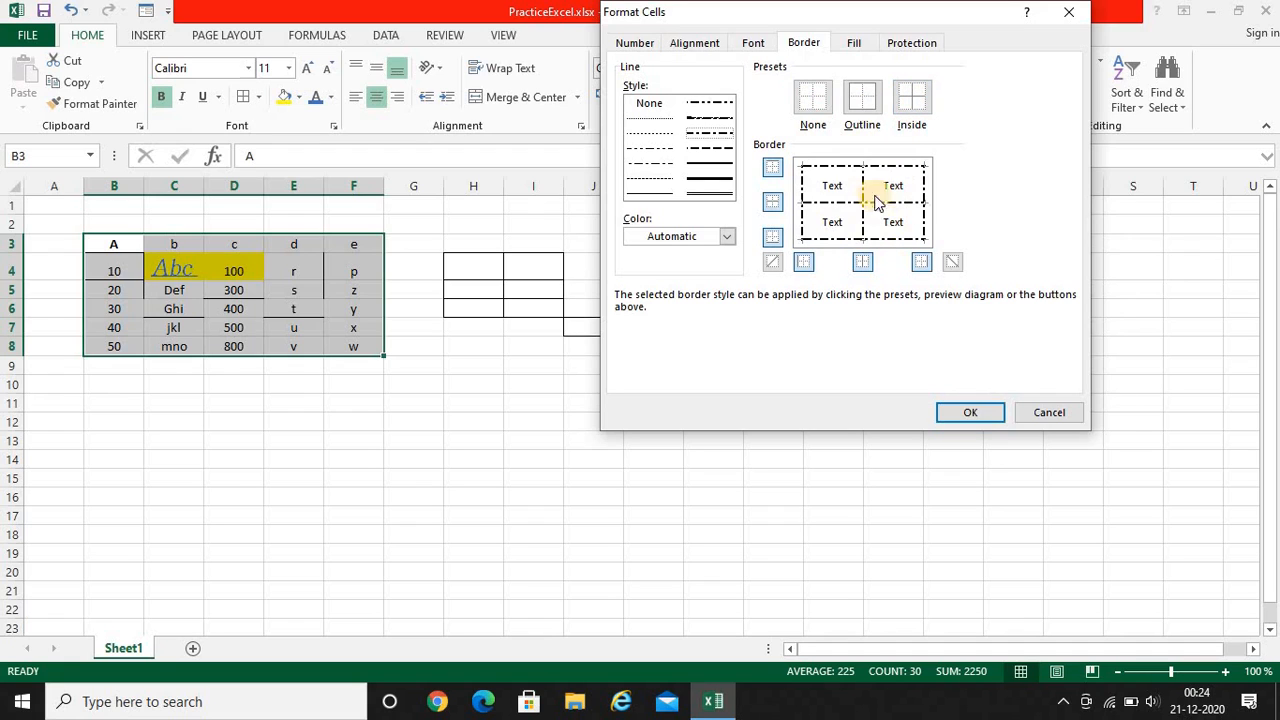
Apply the double-line style to the inside and outline borders of B3:F8, accept the settings and deselect the table.
click(712, 114)
click(713, 106)
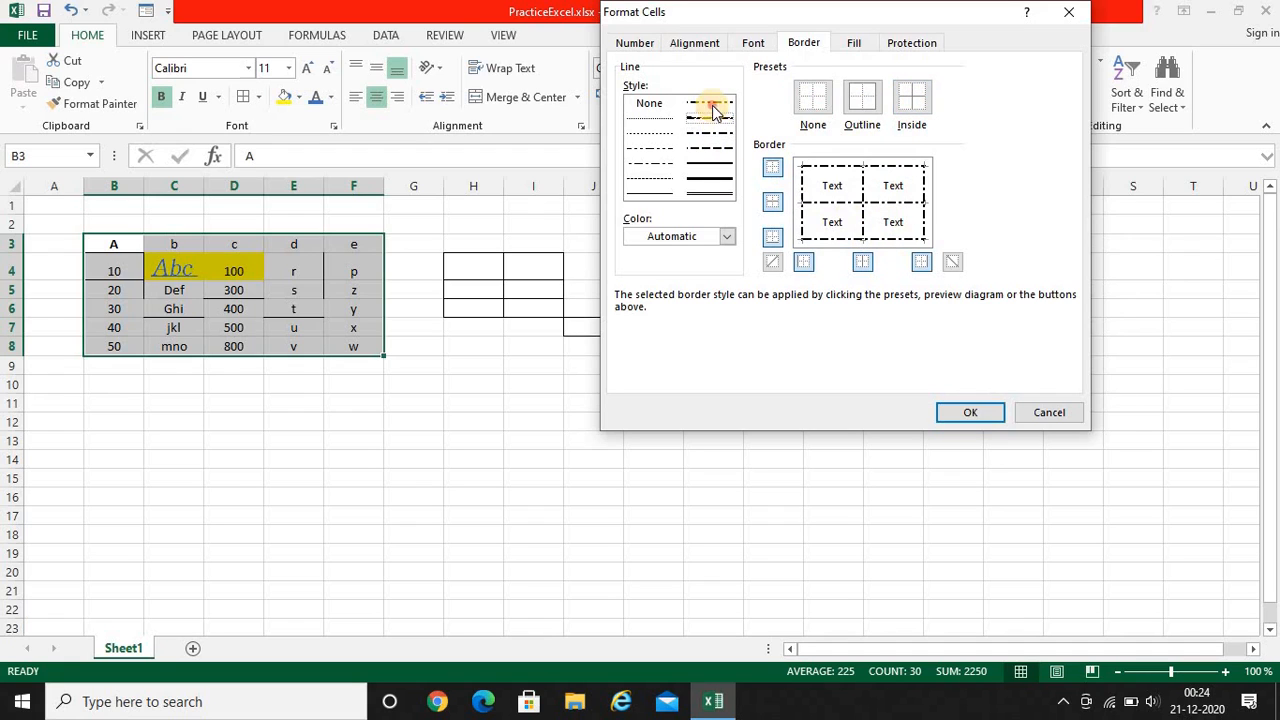
click(711, 192)
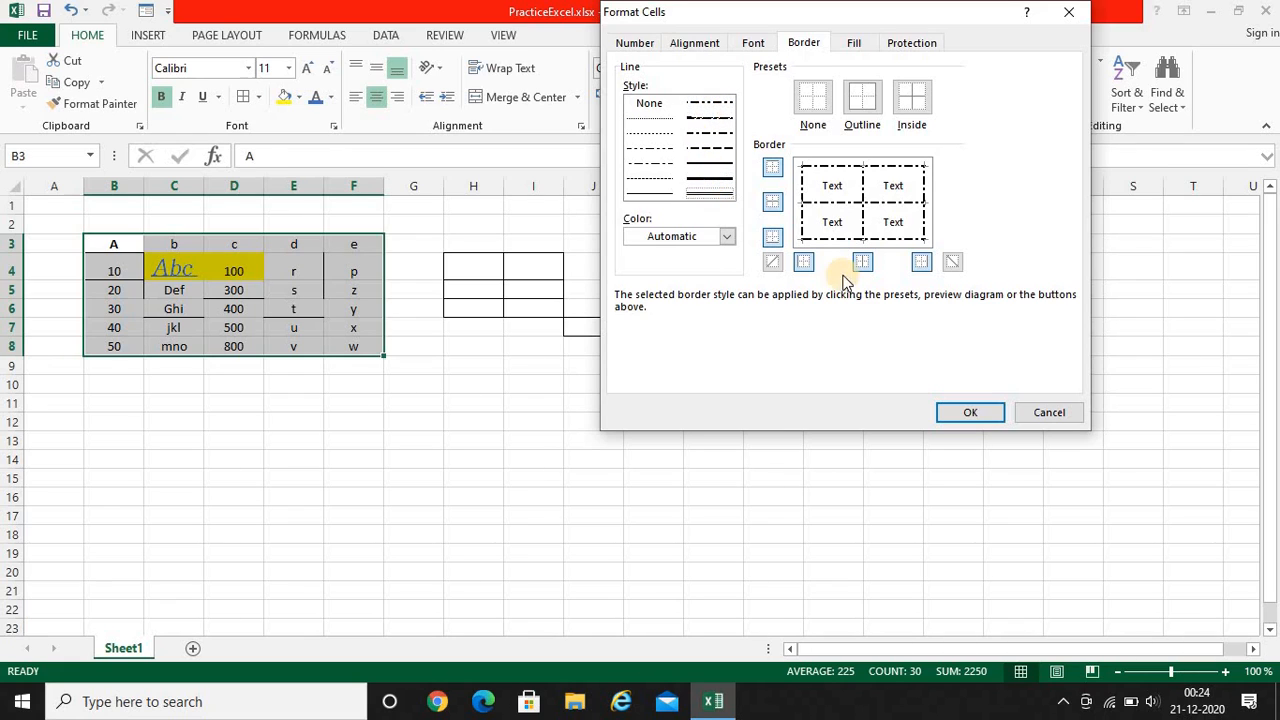
click(911, 103)
click(850, 103)
click(968, 412)
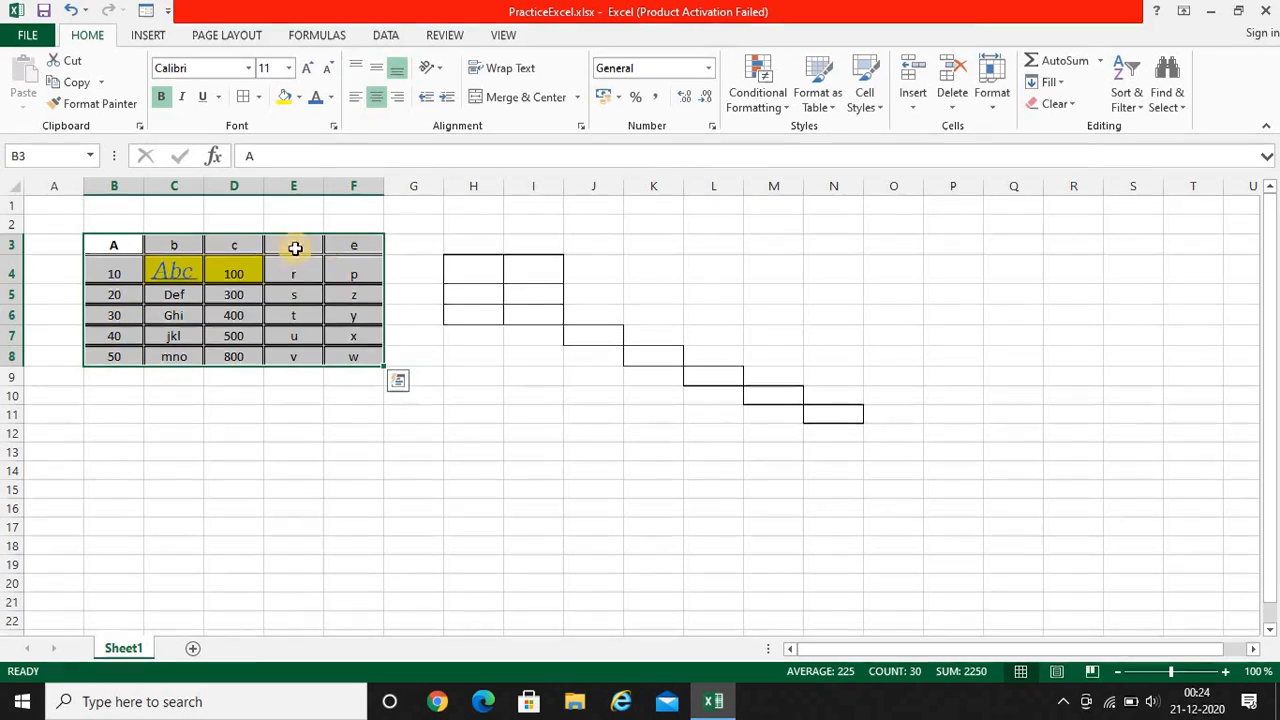
click(282, 416)
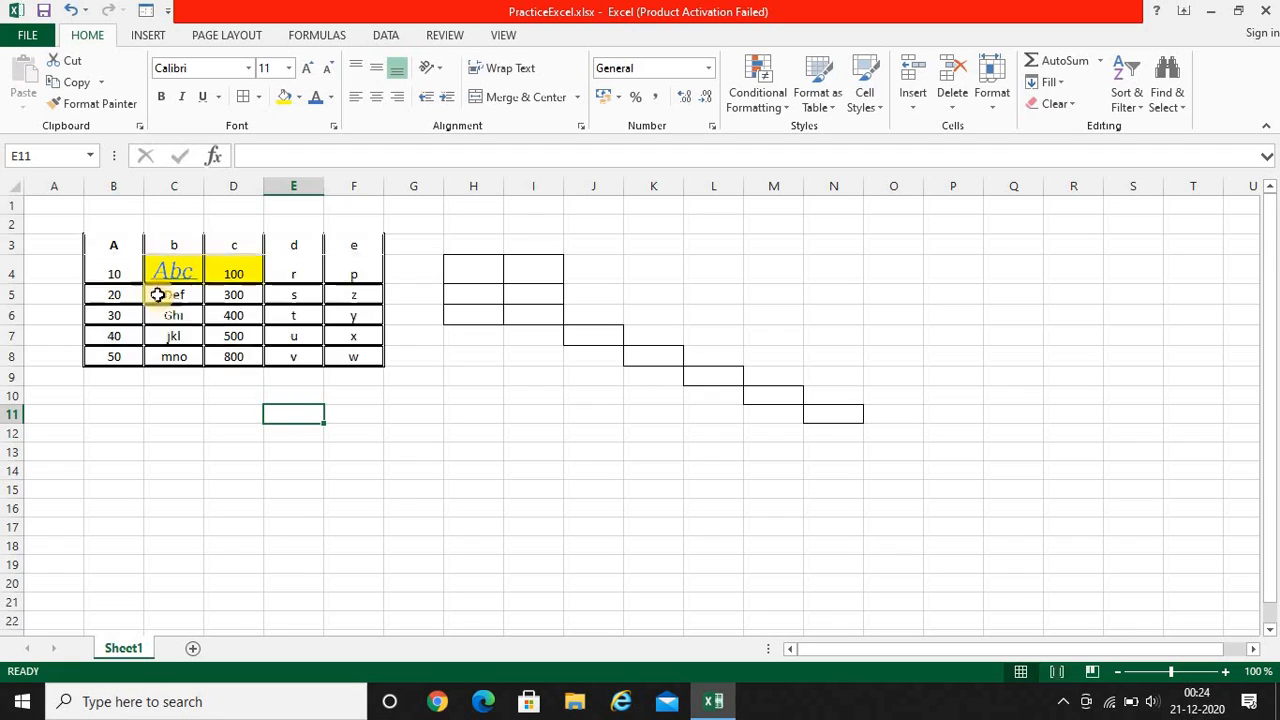
Try to recolour the borders of B3:F8 by choosing red as the line colour in the detailed border settings.
drag(112, 244, 355, 357)
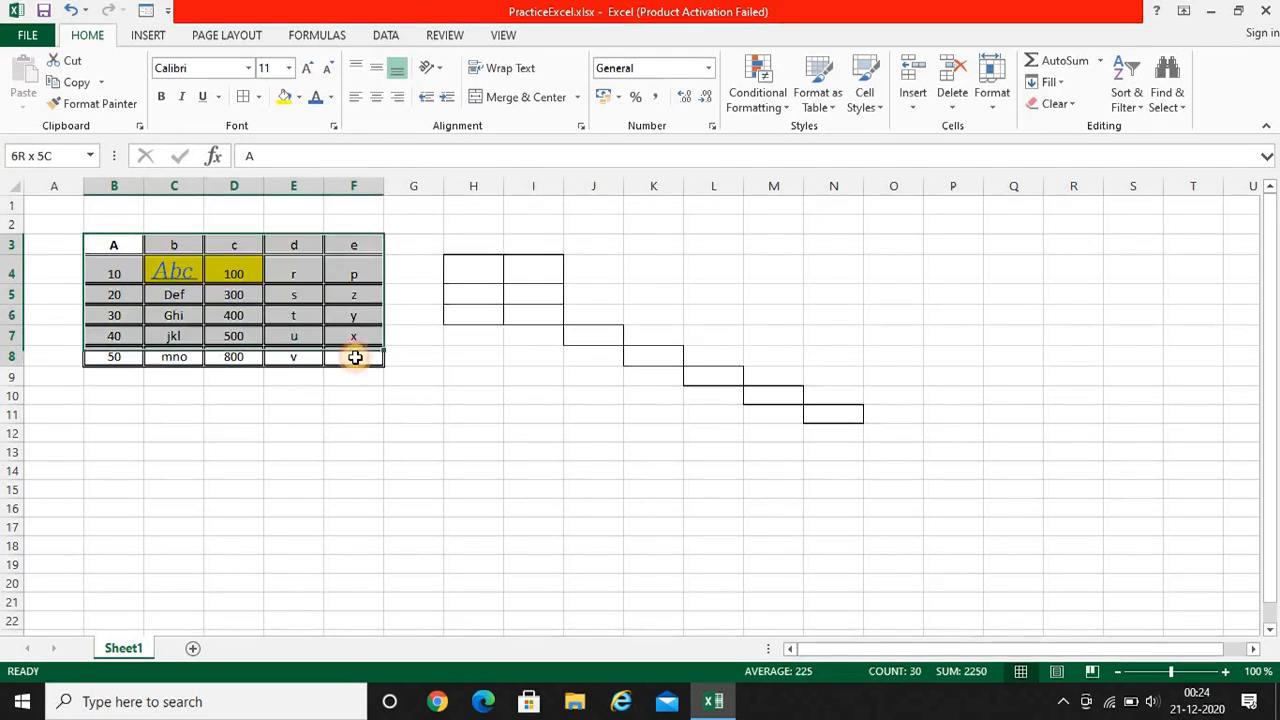
click(259, 98)
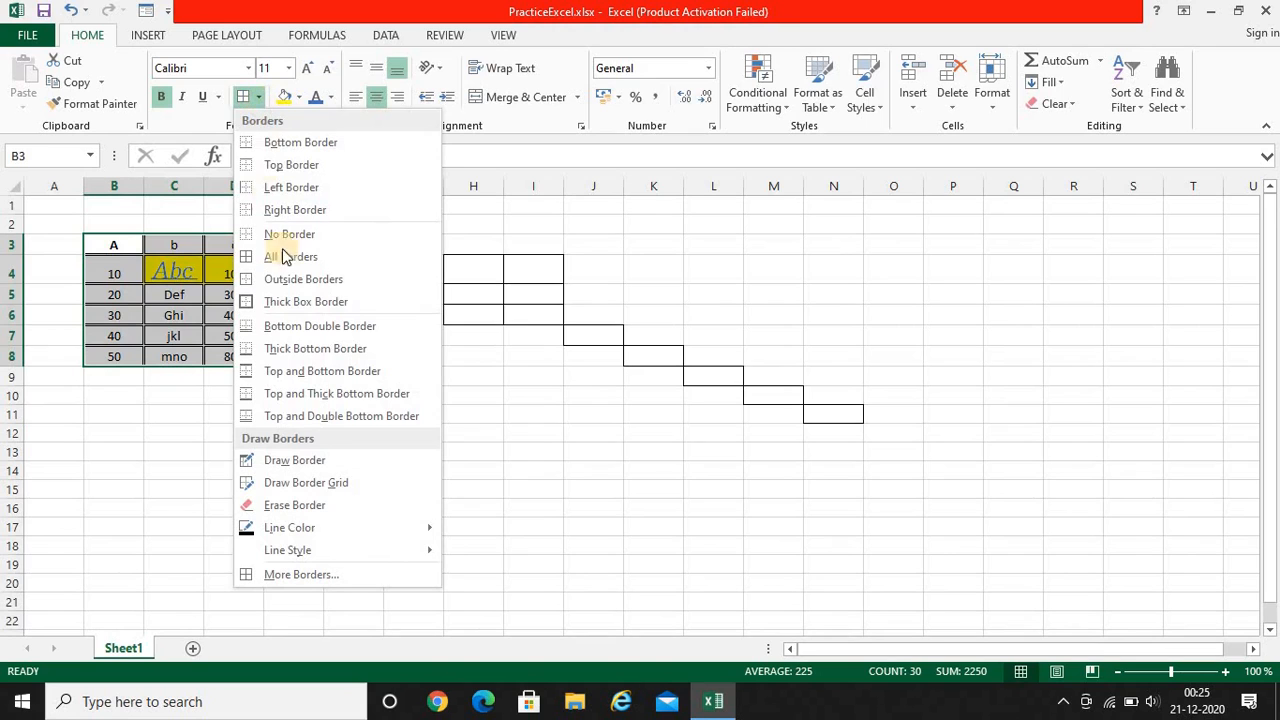
click(311, 578)
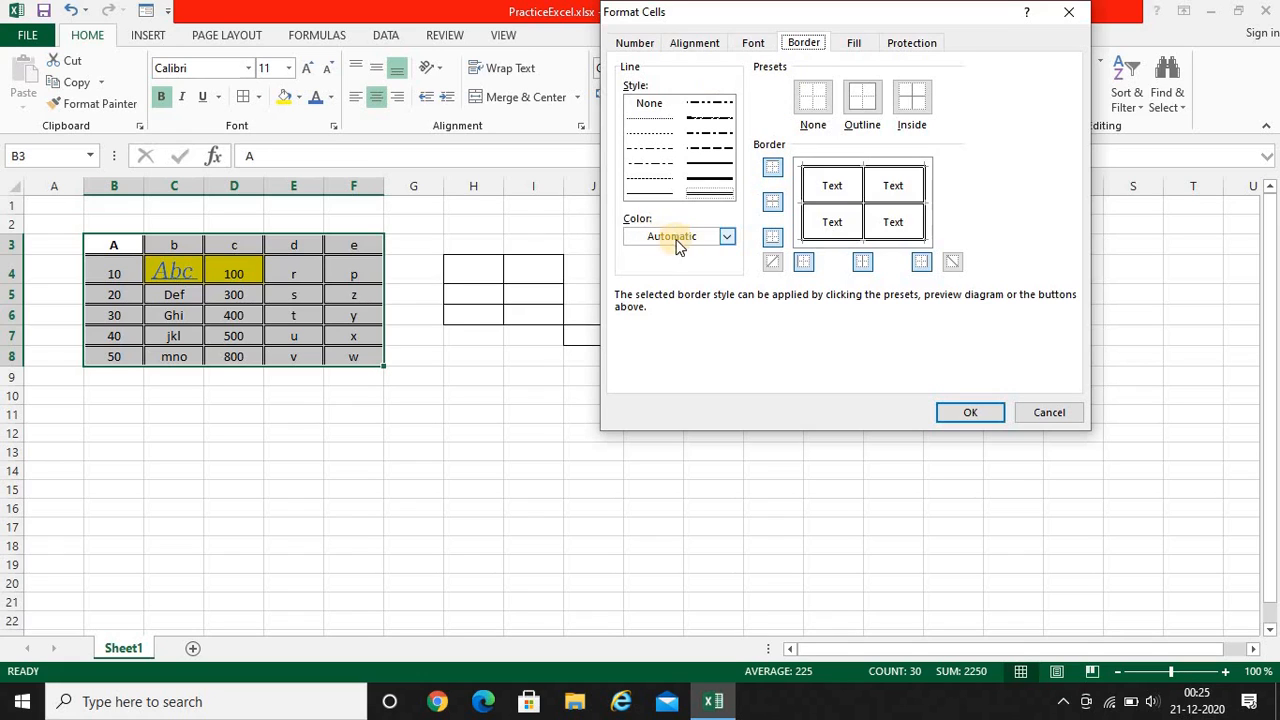
click(726, 240)
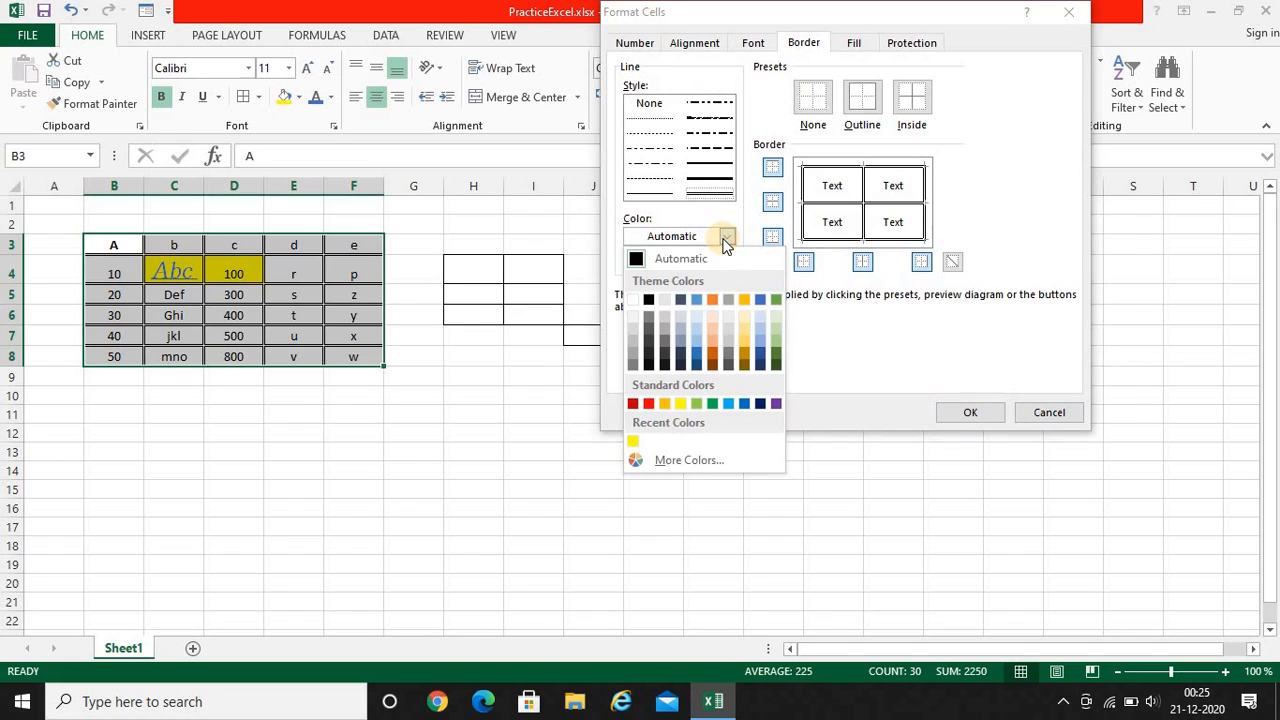
click(648, 403)
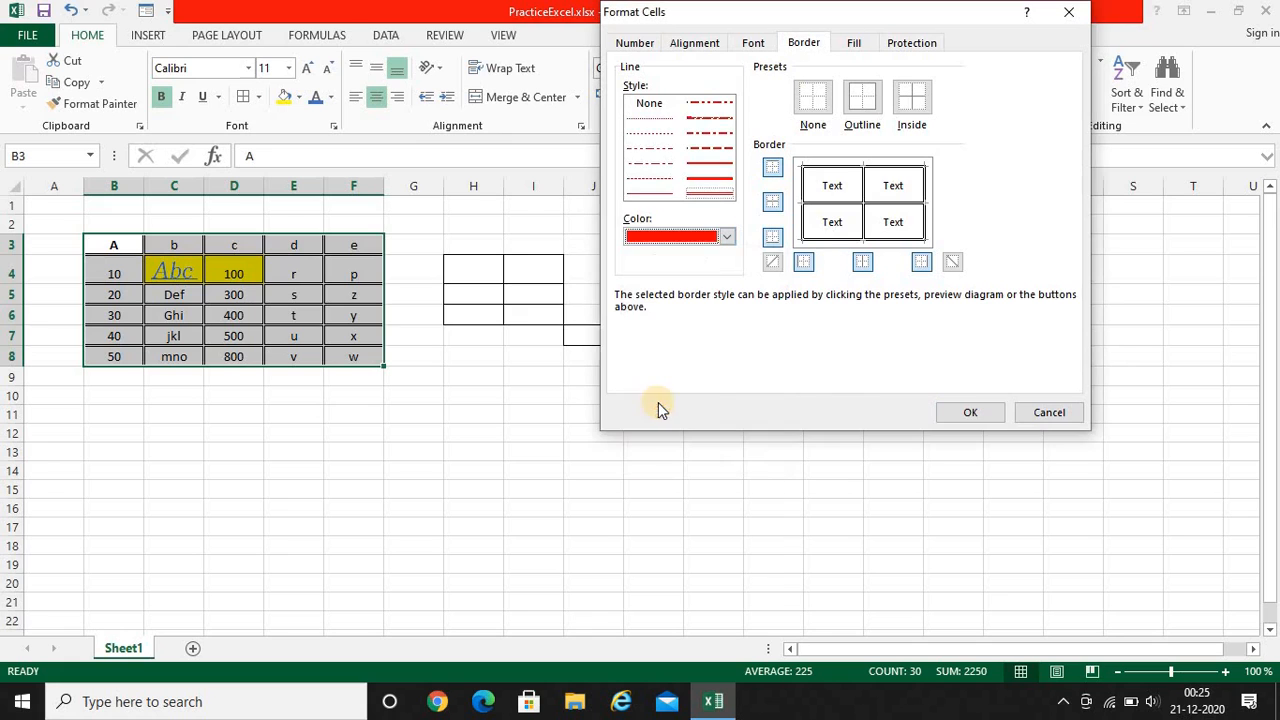
click(963, 413)
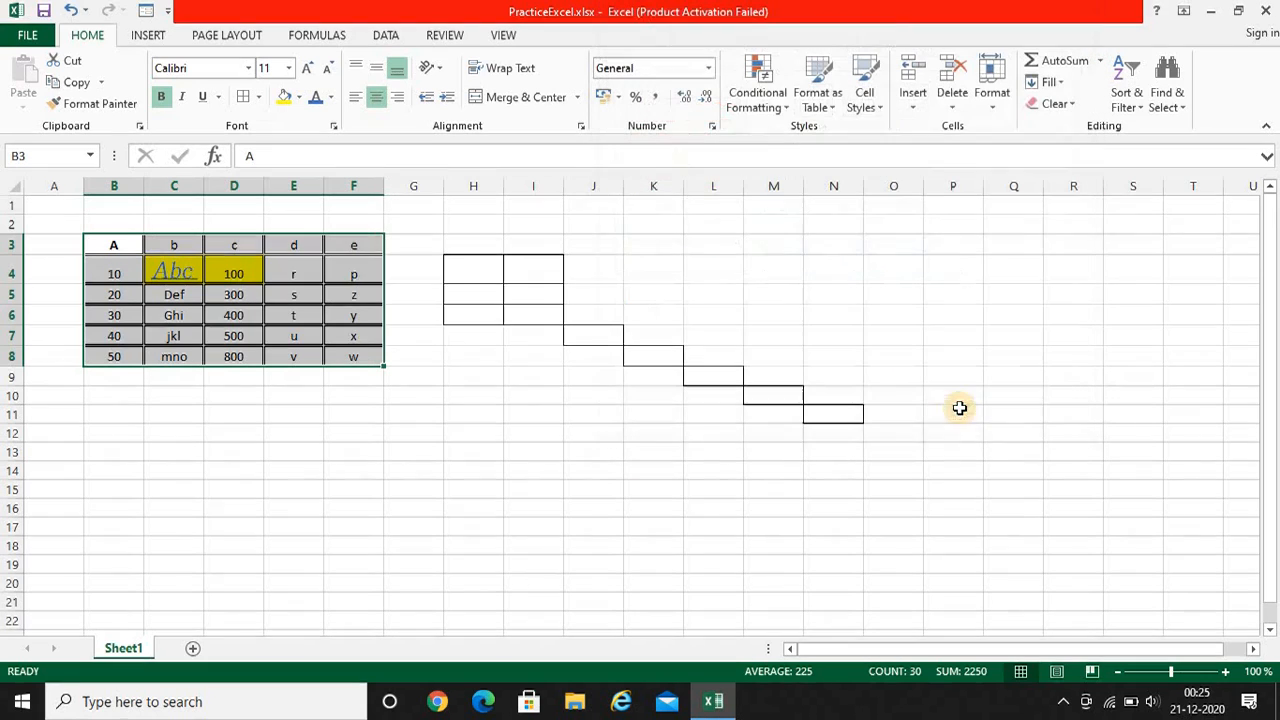
click(370, 487)
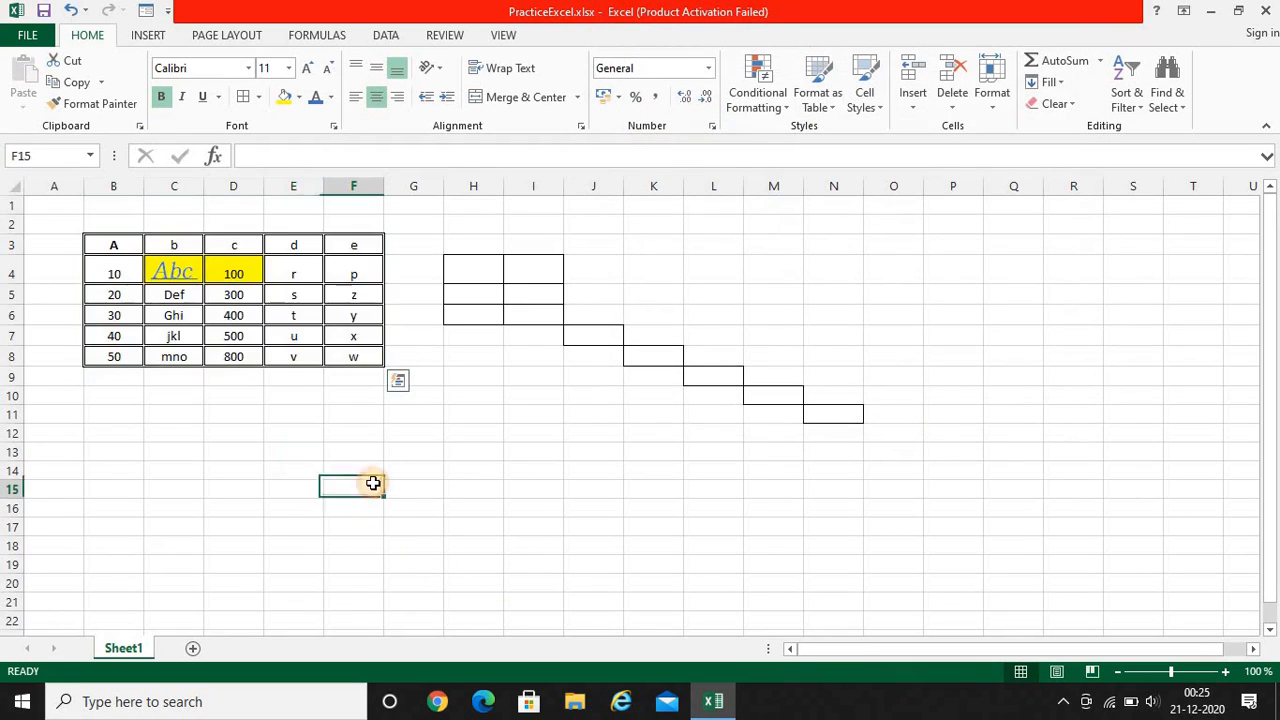
Apply red double lines to the inside and outline borders of B3:F8, accept the settings and deselect the table.
drag(103, 243, 346, 358)
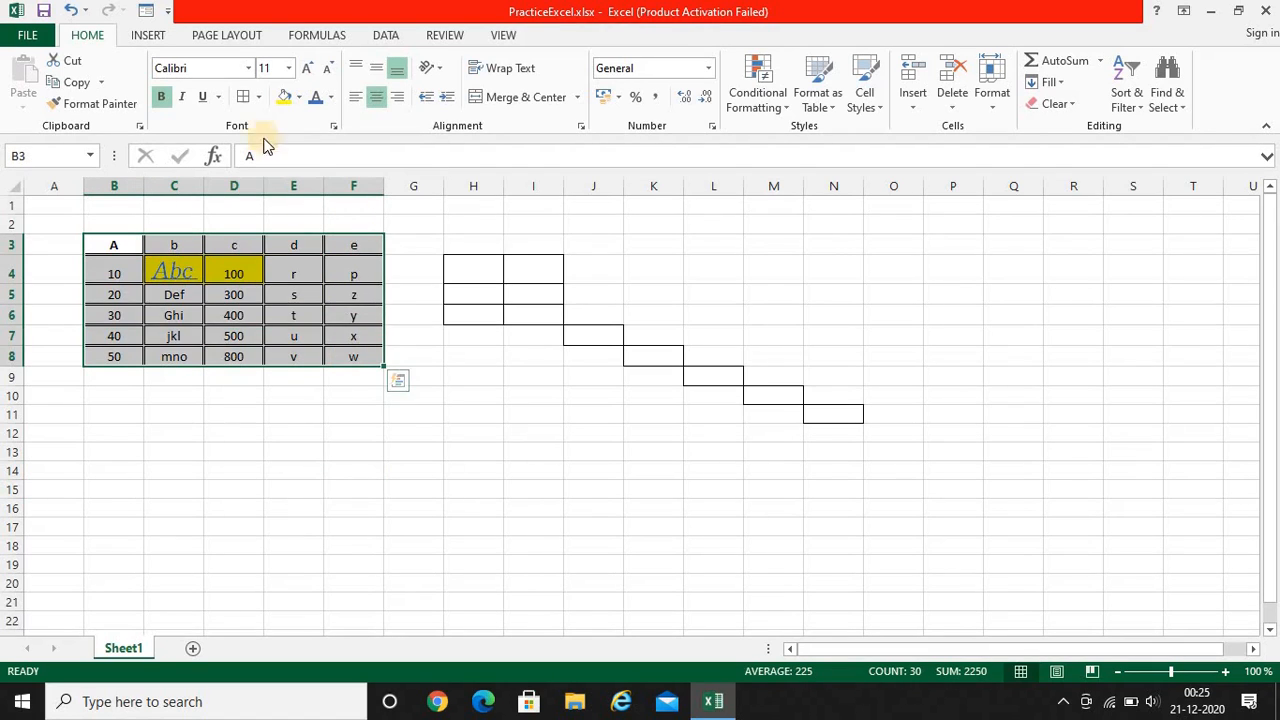
click(257, 98)
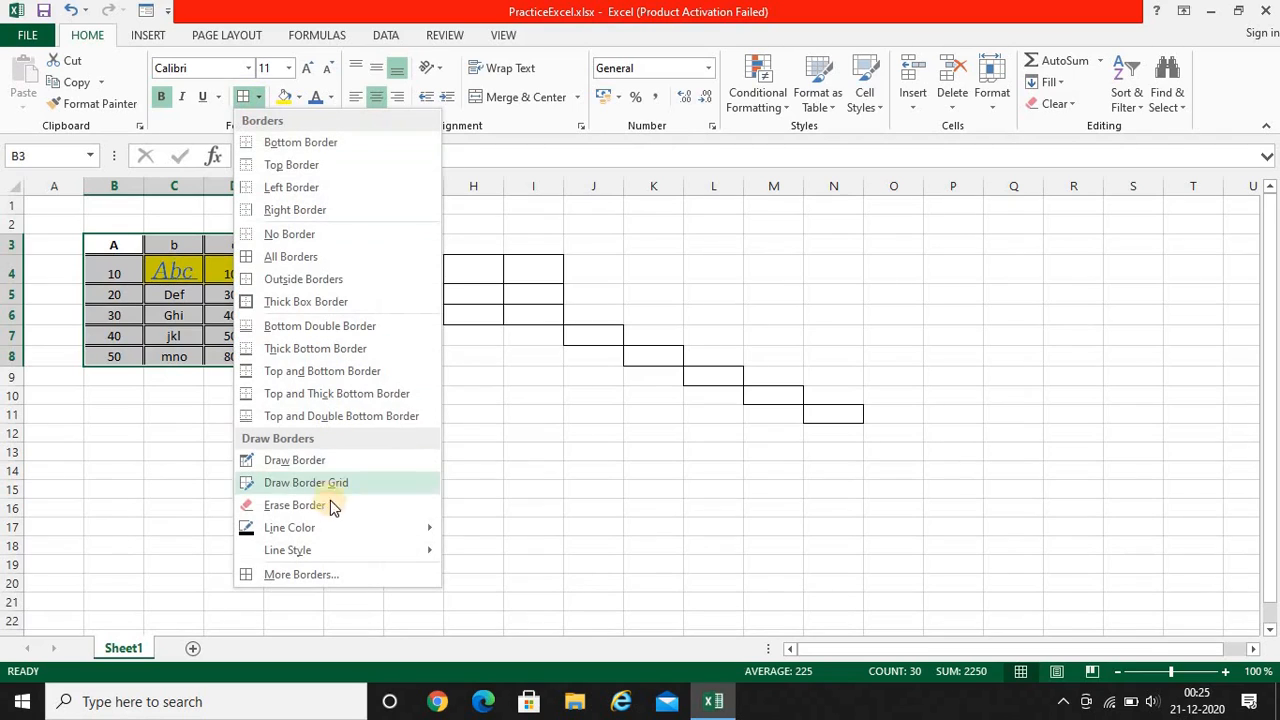
click(301, 574)
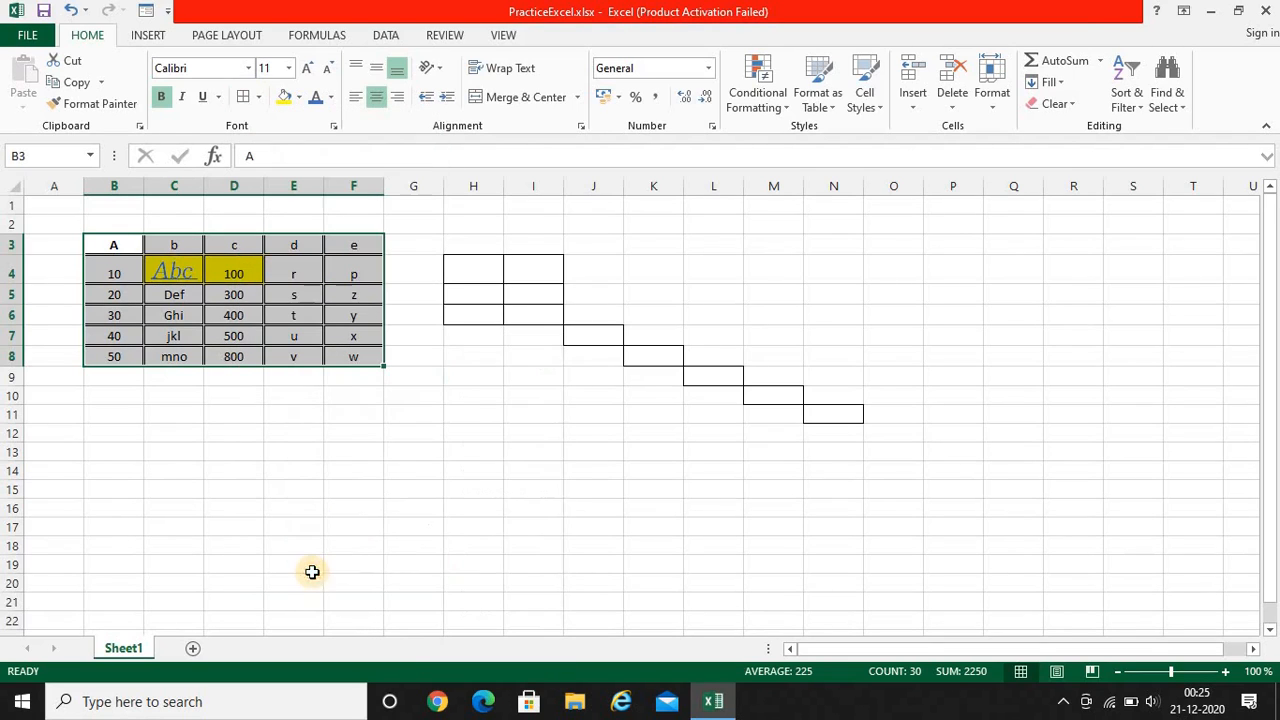
click(729, 237)
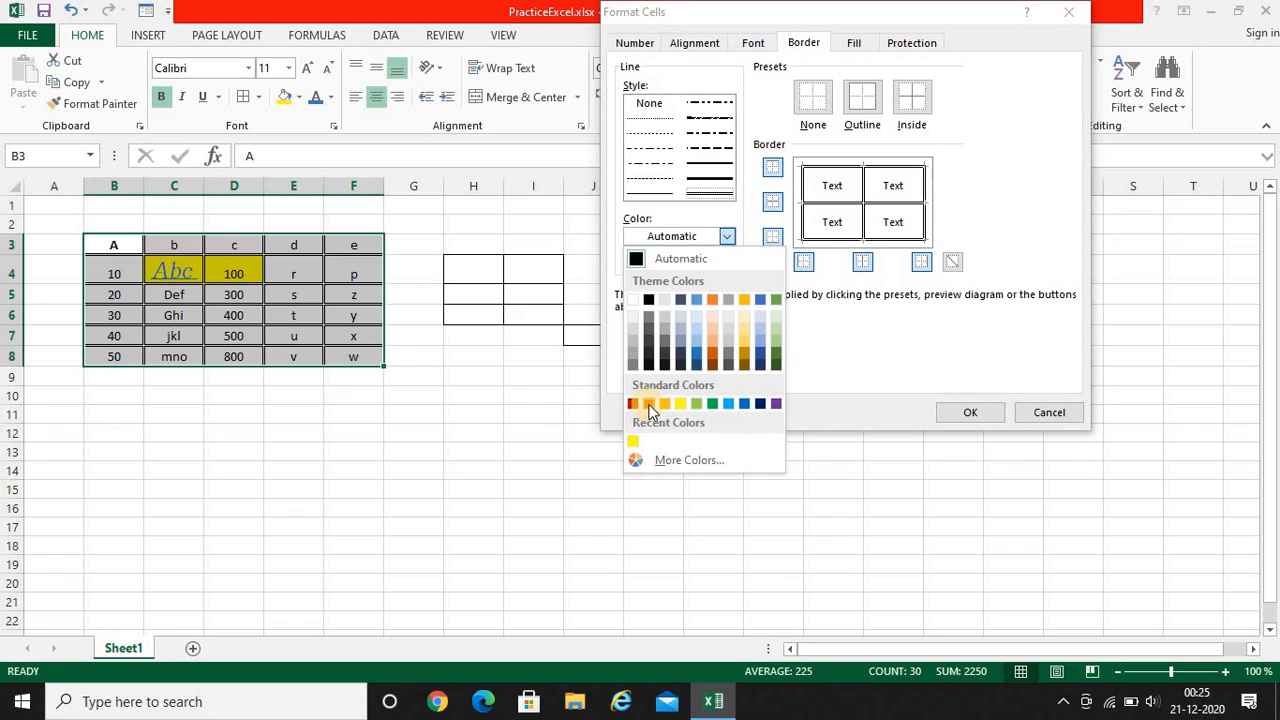
click(649, 404)
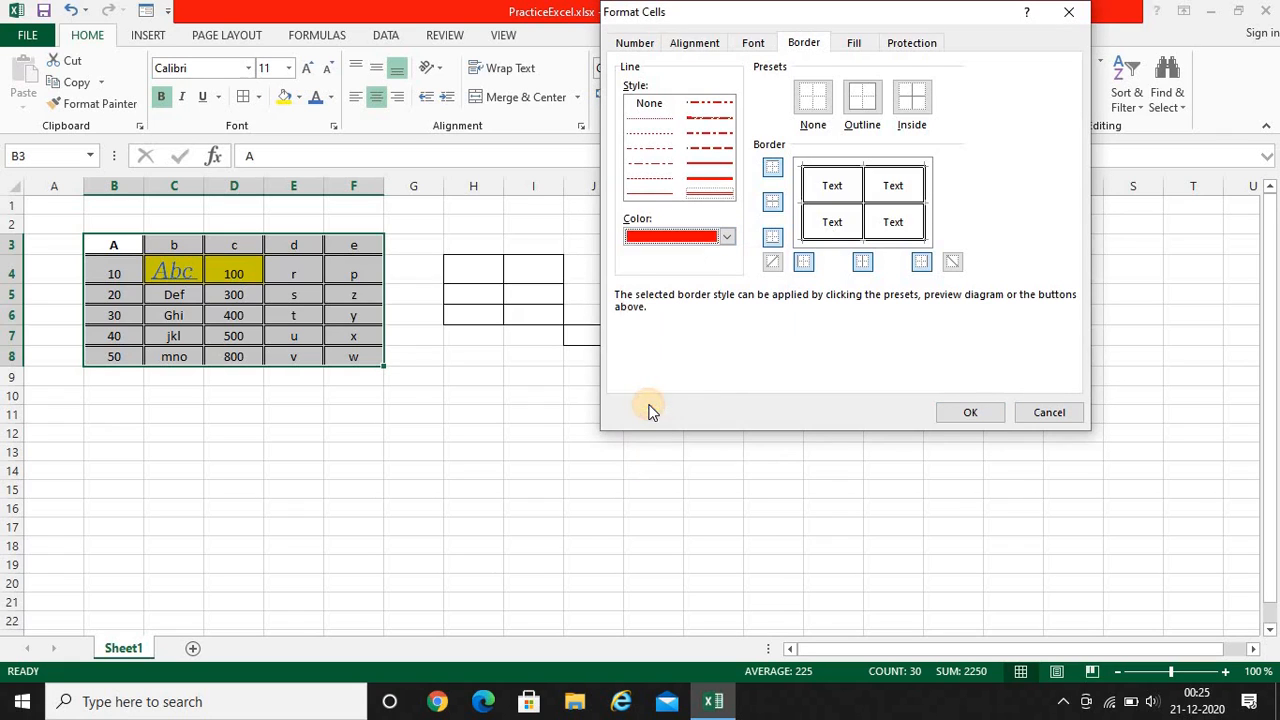
click(895, 94)
click(866, 101)
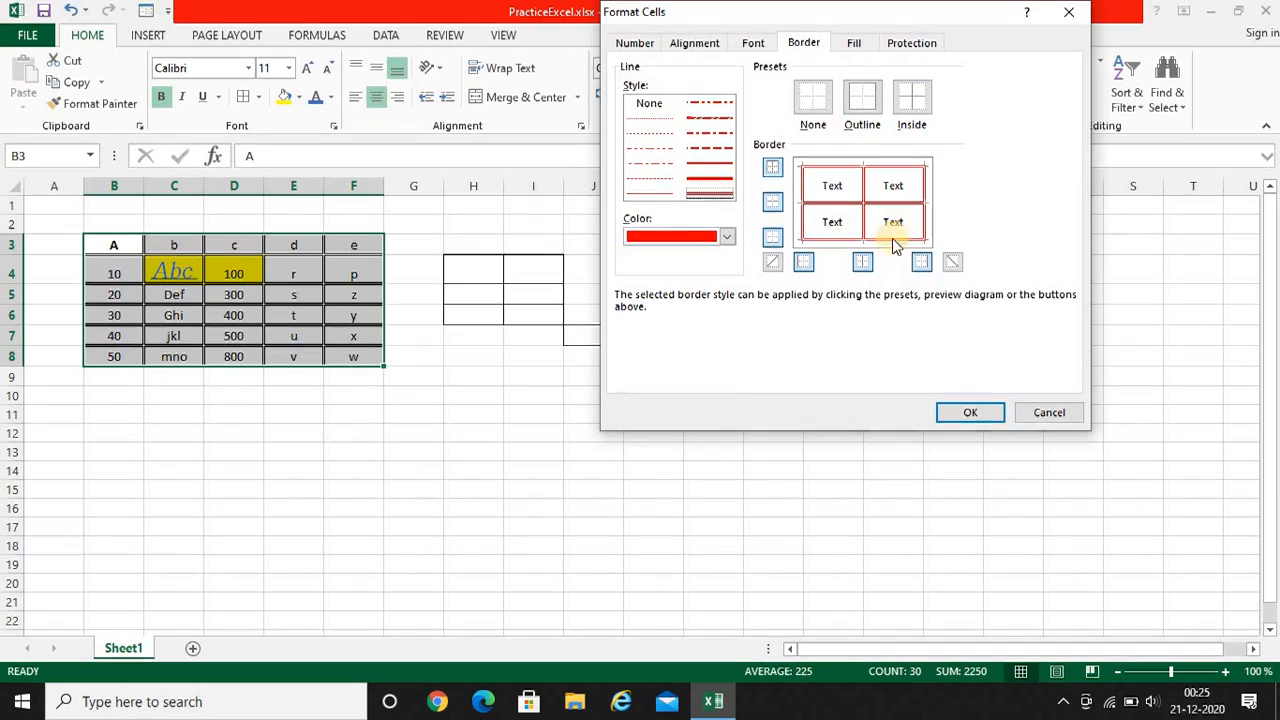
click(970, 413)
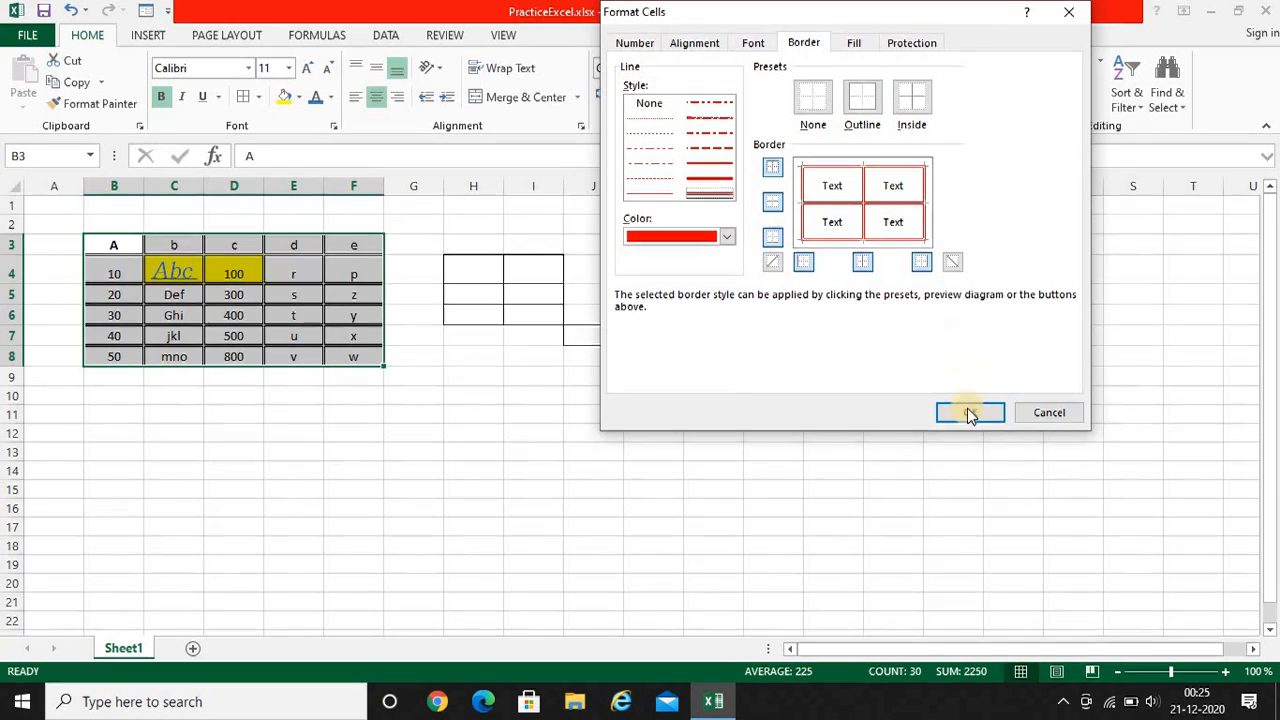
click(530, 453)
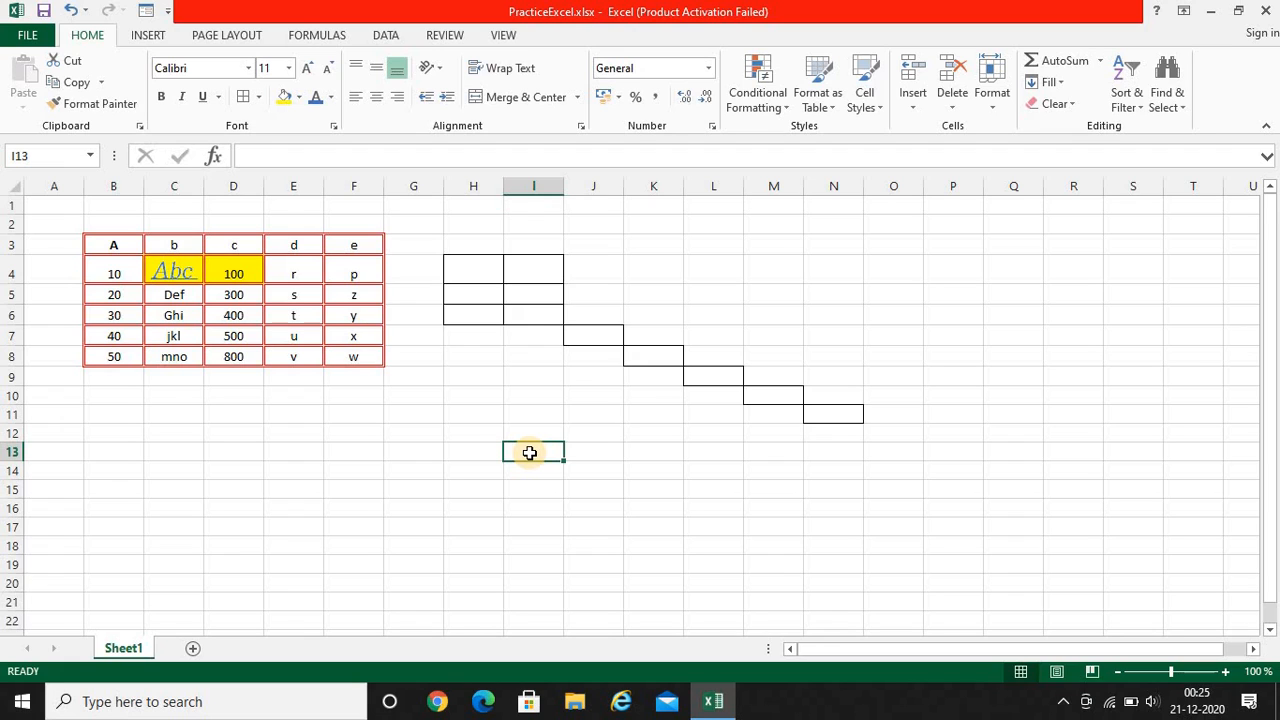
Enlarge cell H10 by increasing the row 10 height and column H width, and enter INDIA in it.
click(481, 392)
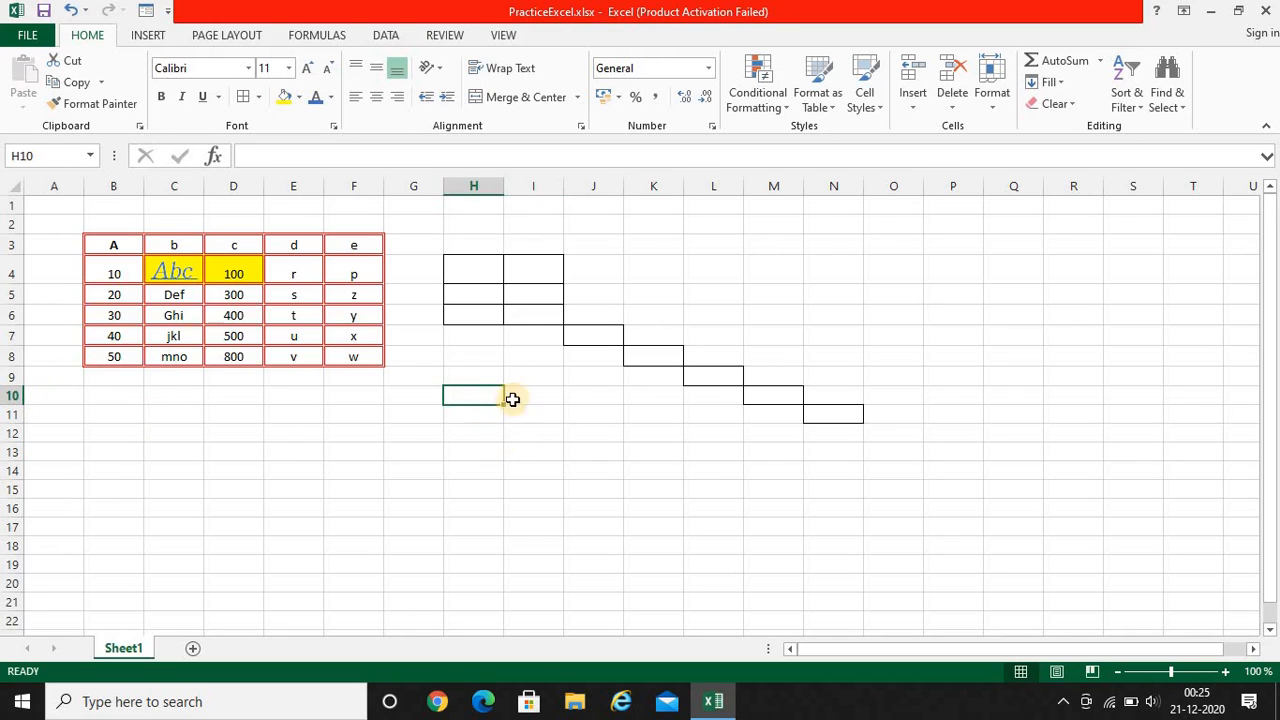
drag(12, 402, 5, 426)
drag(510, 186, 552, 186)
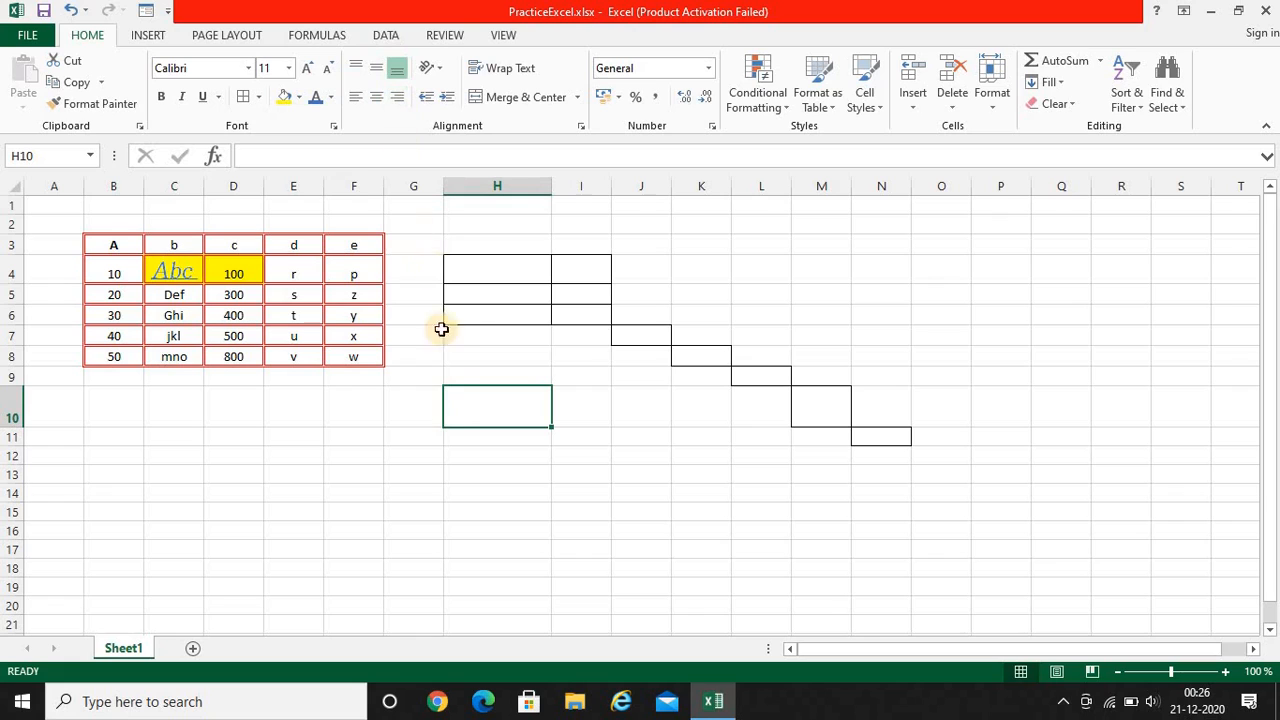
double_click(463, 414)
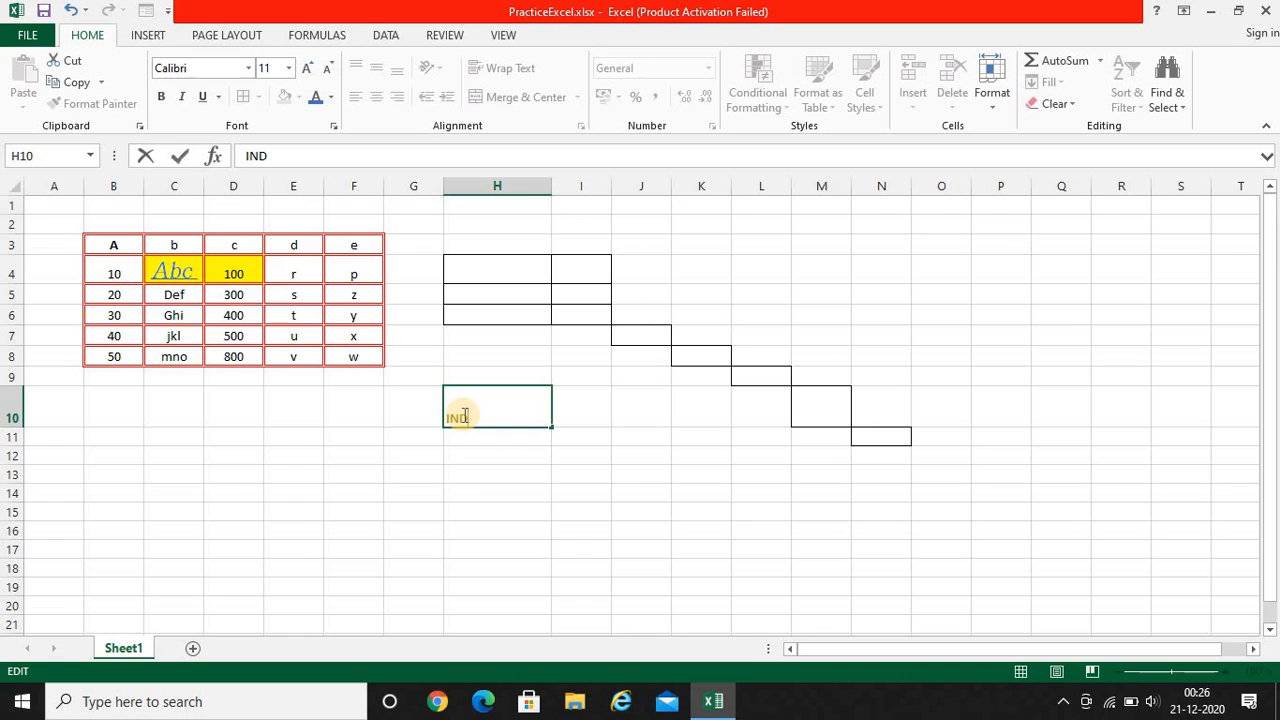
click(539, 527)
click(521, 410)
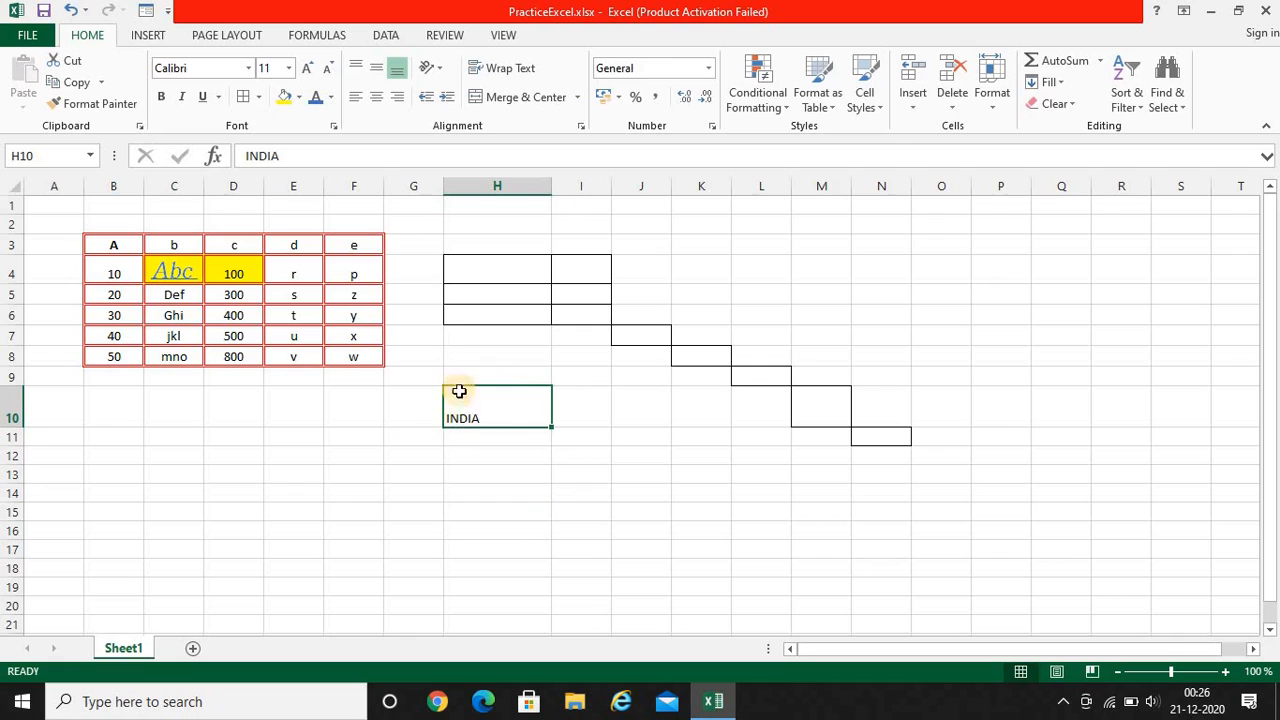
Try right, centre and left horizontal alignment on the INDIA text in H10.
click(404, 101)
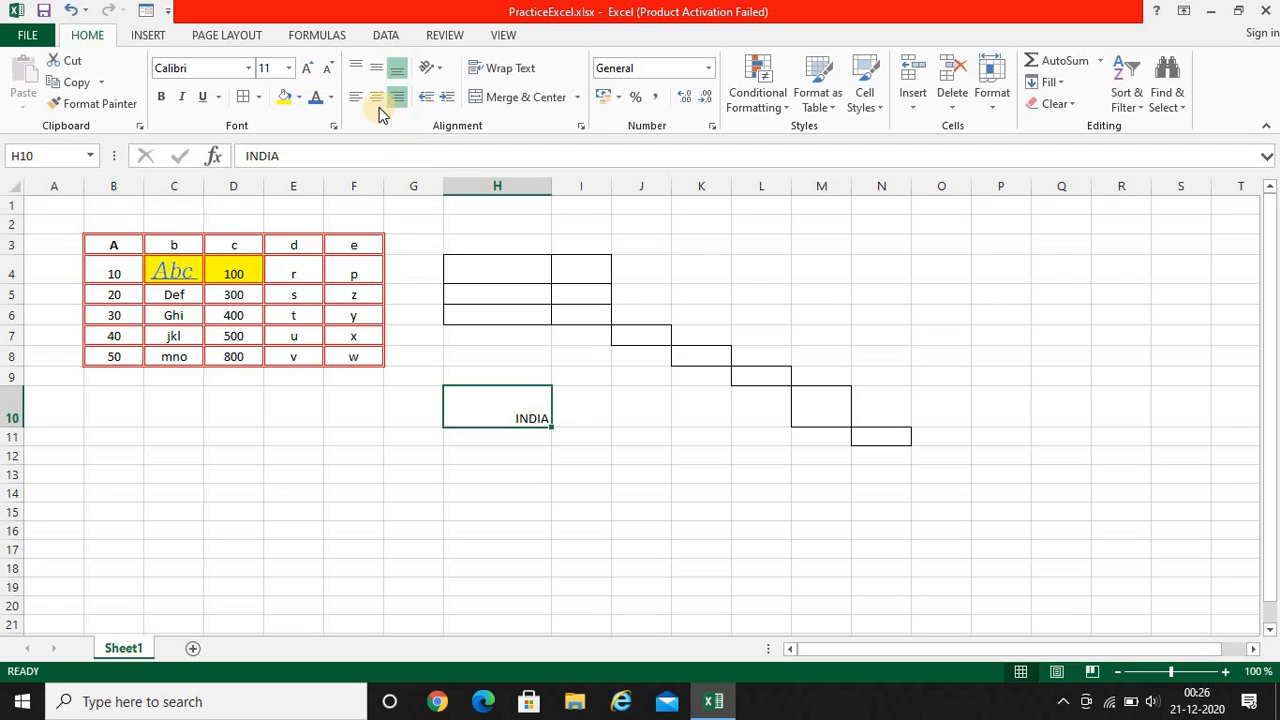
click(378, 104)
click(360, 102)
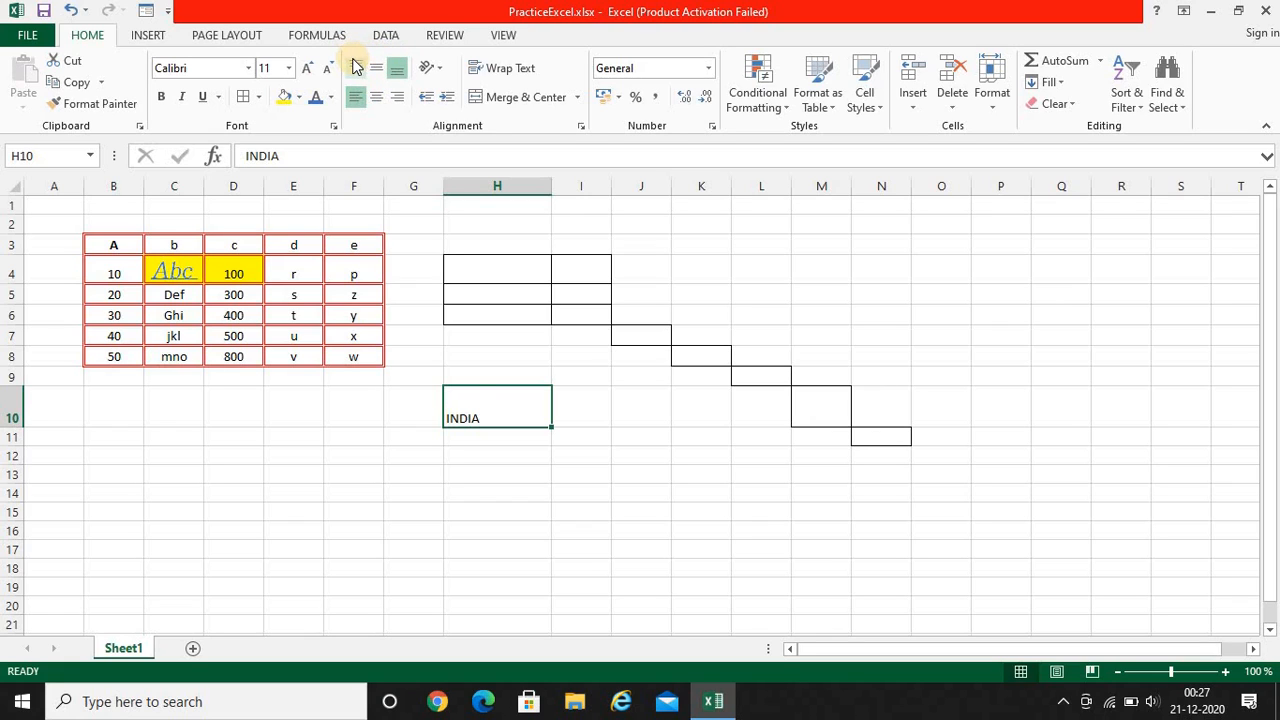
Demonstrate top and bottom vertical alignment on H10, finishing with middle alignment and horizontal centring.
click(356, 67)
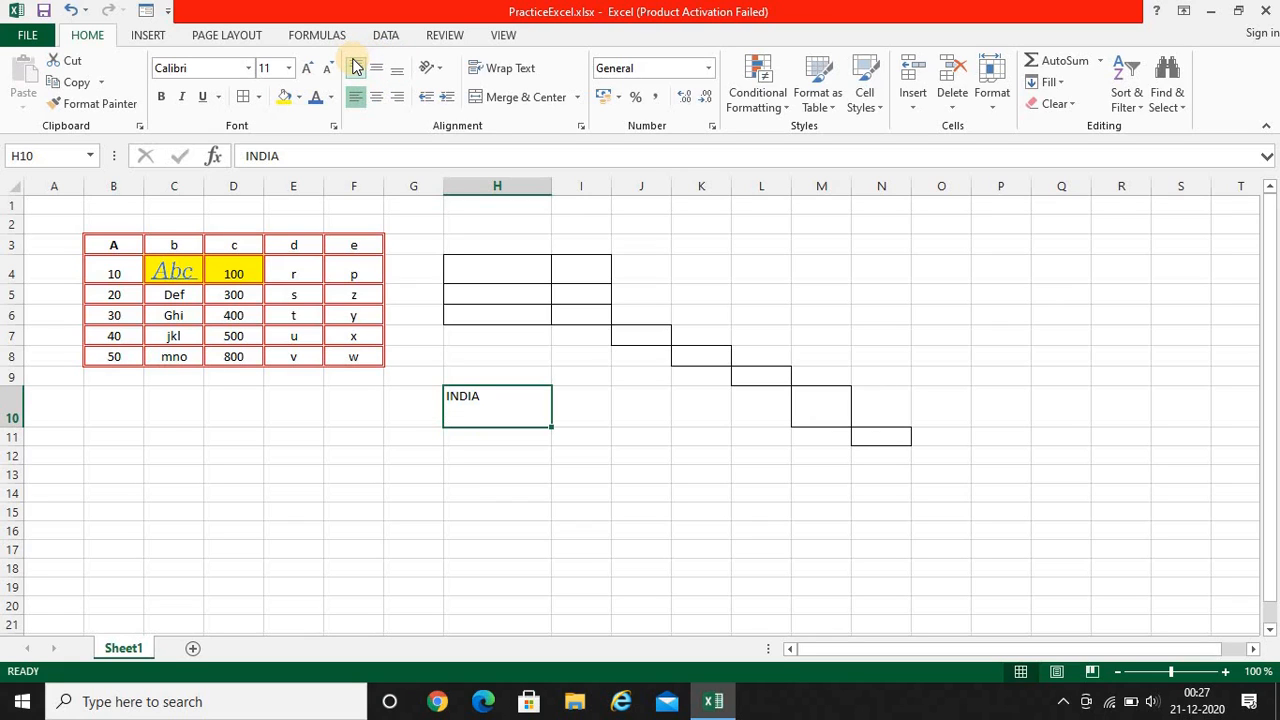
click(397, 69)
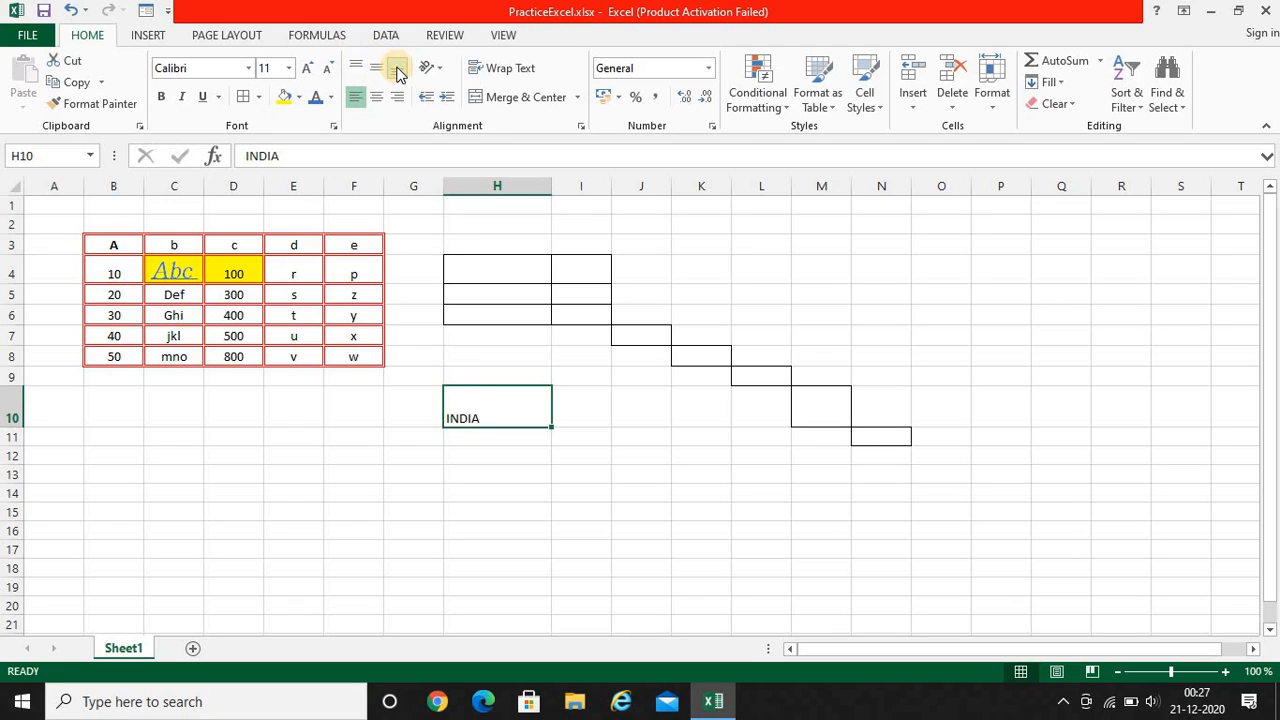
click(375, 70)
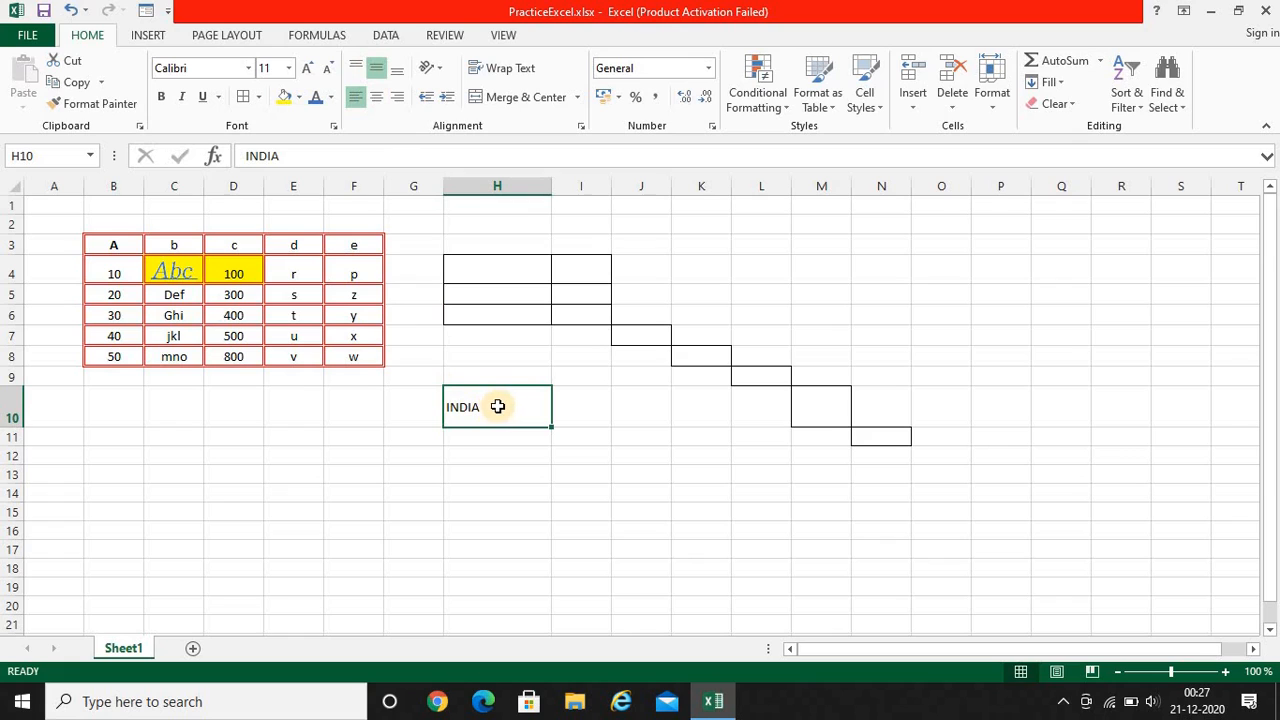
click(372, 97)
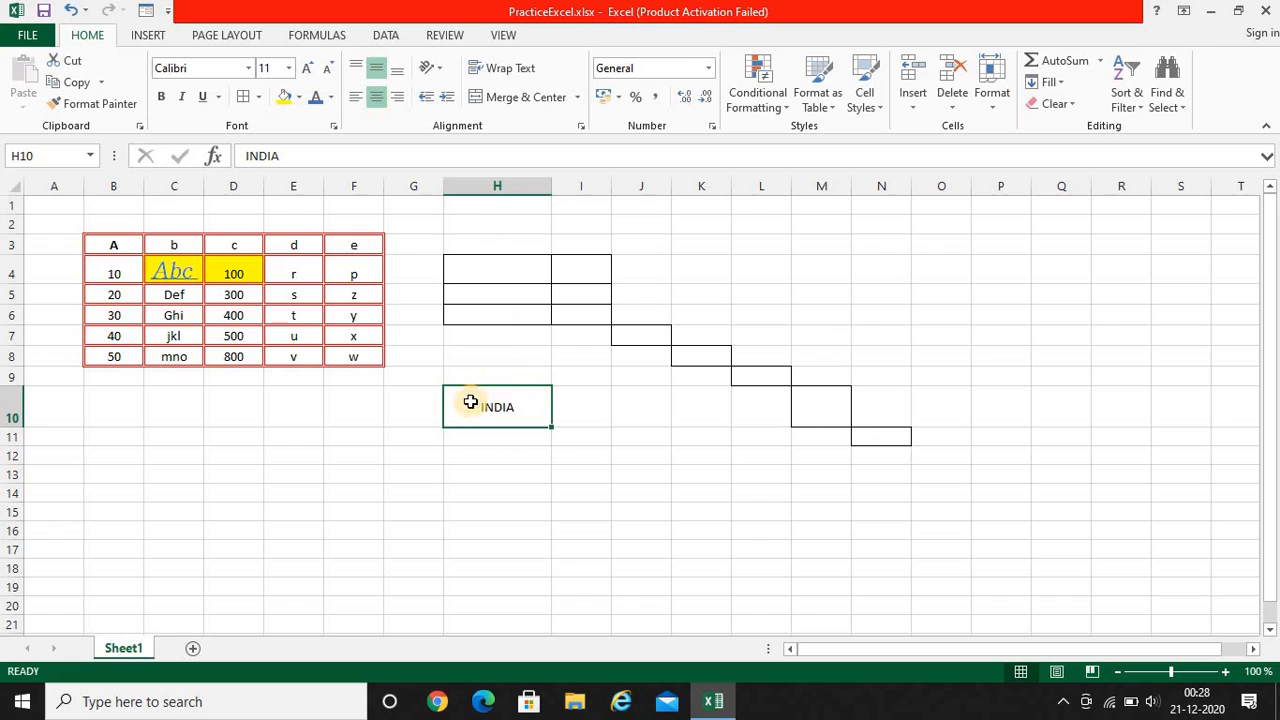
Try the Angle Counterclockwise and Angle Clockwise text orientations on H10.
click(437, 70)
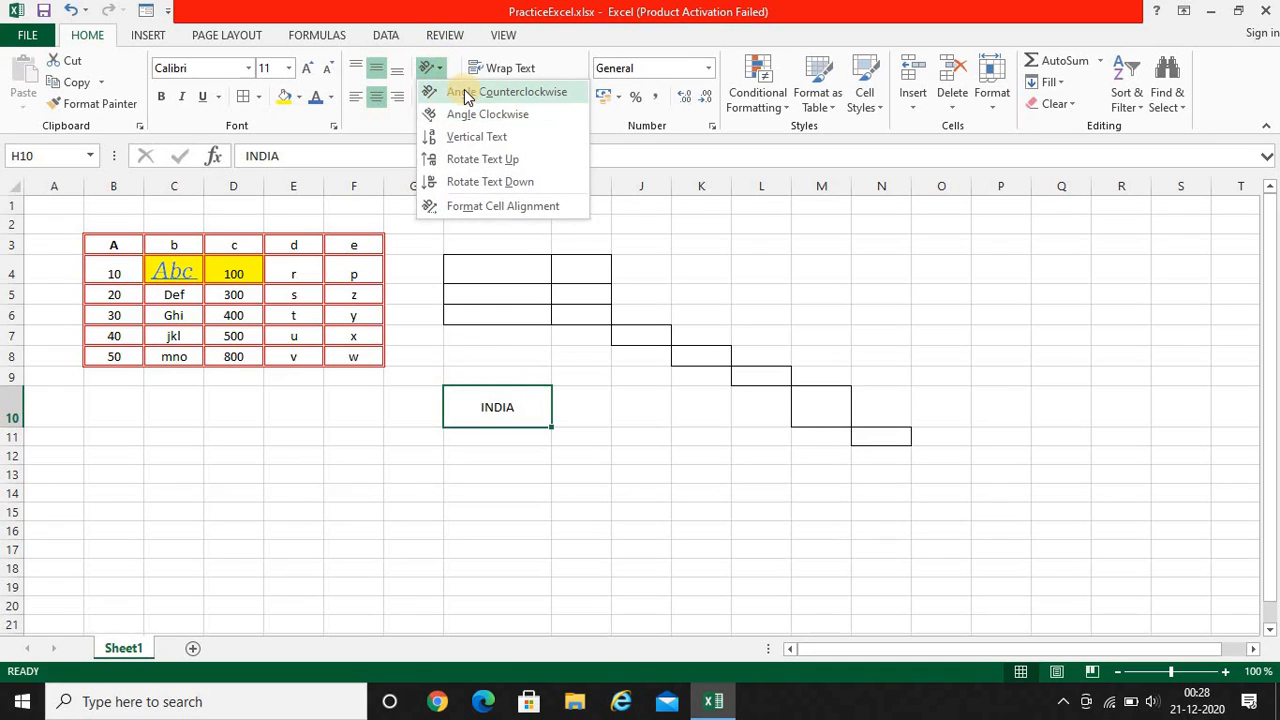
click(466, 93)
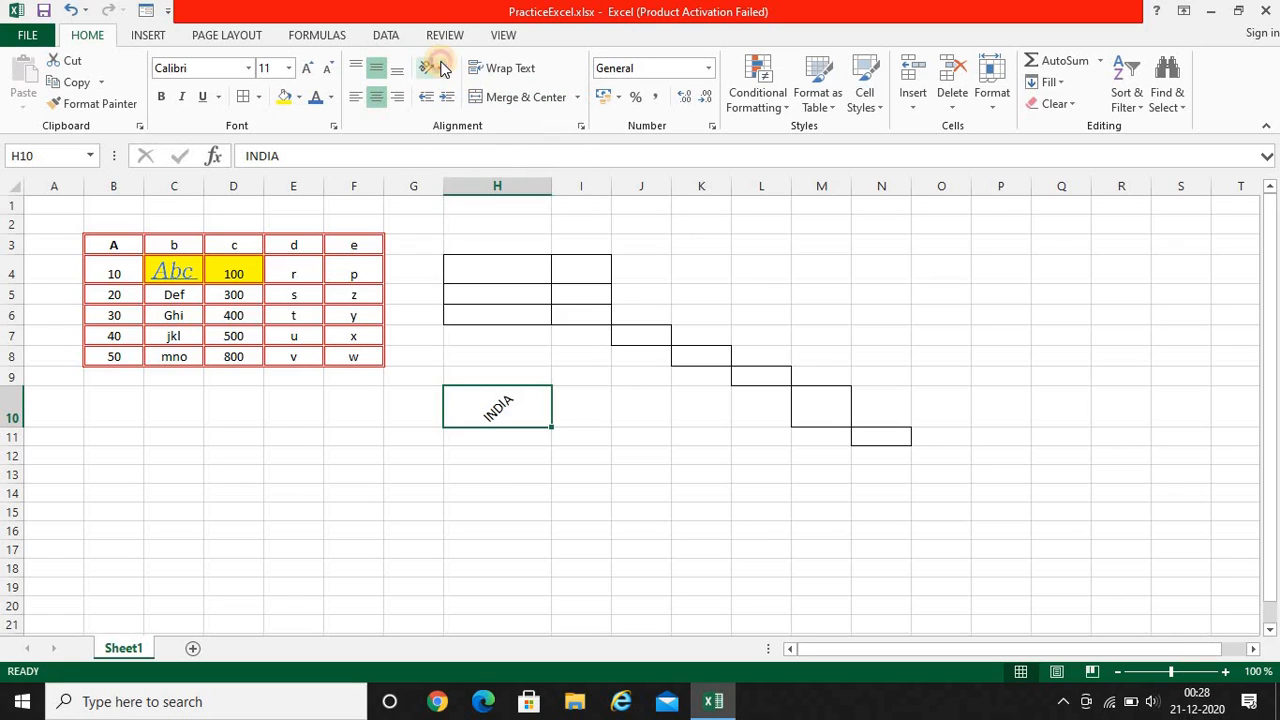
click(437, 68)
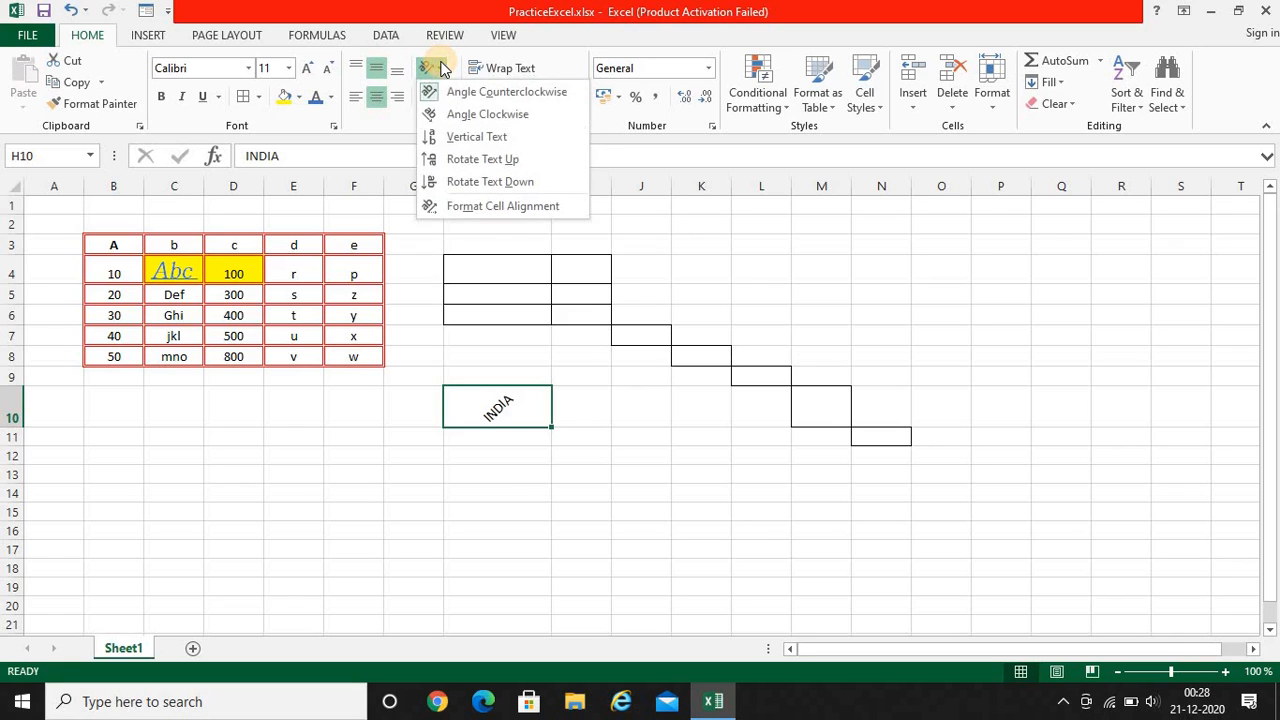
click(441, 114)
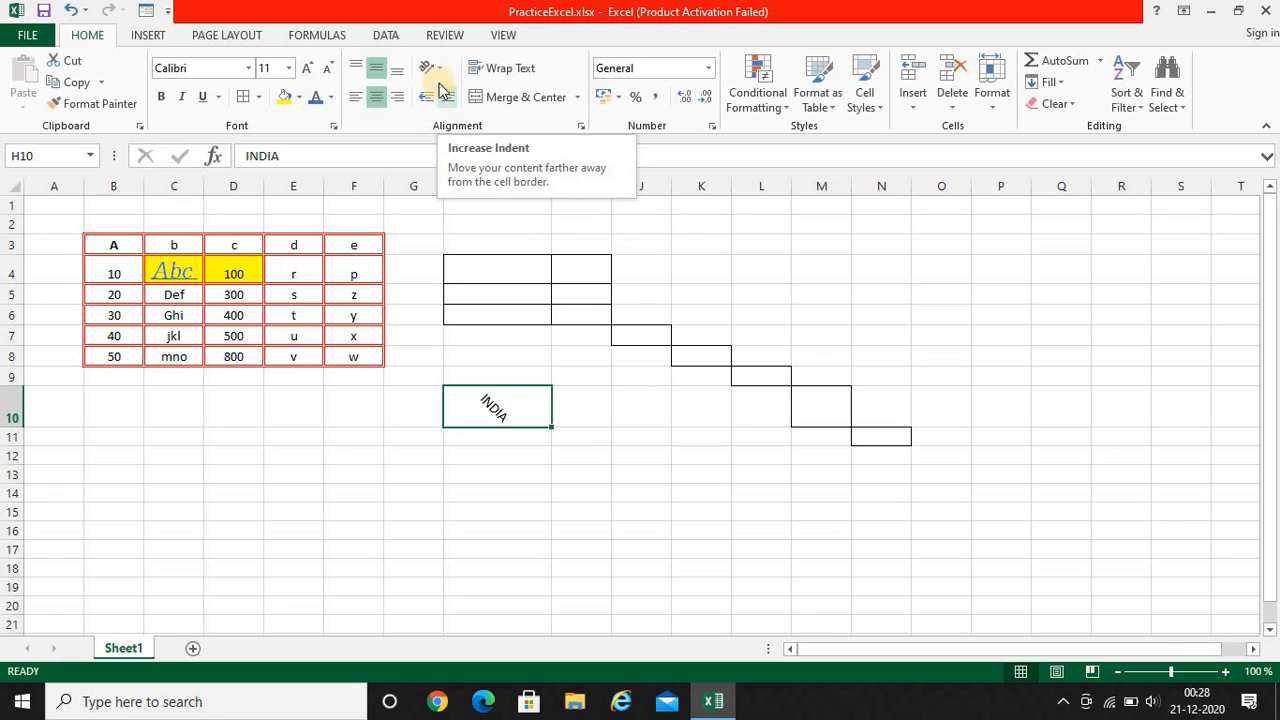
Set the H10 text orientation to Vertical Text and increase the row 10 height to fit all its letters.
click(434, 70)
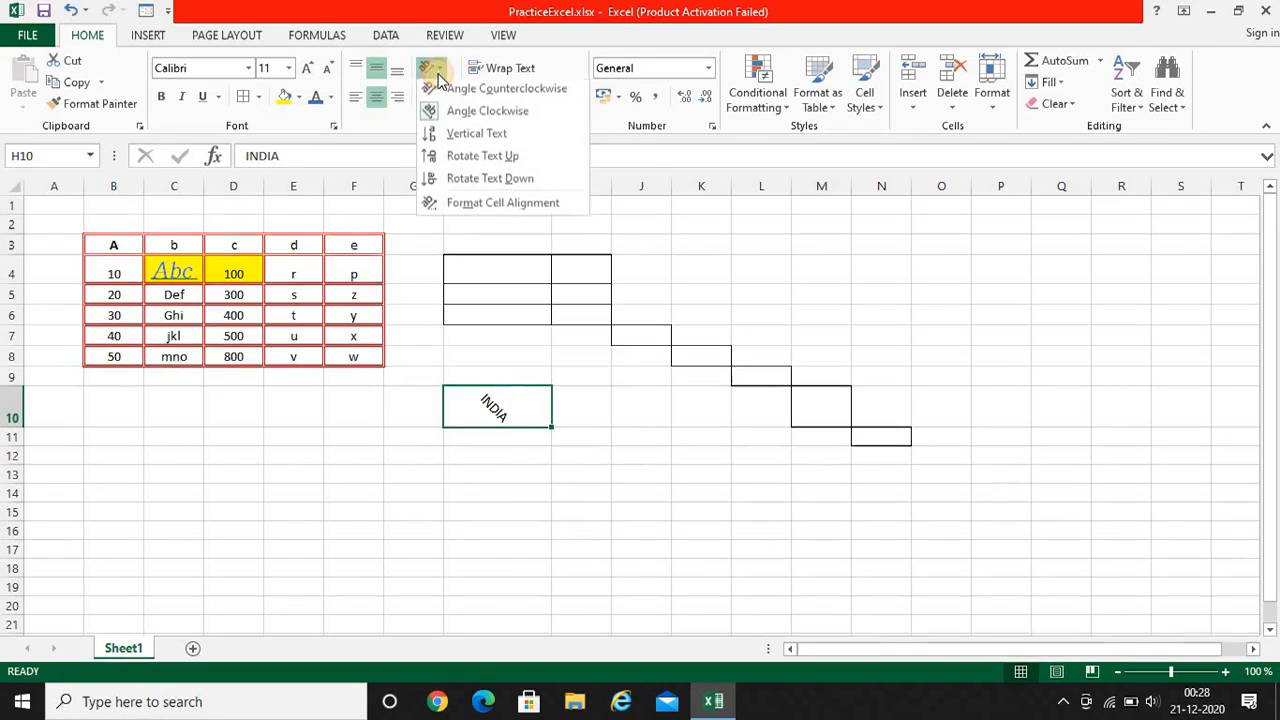
click(441, 138)
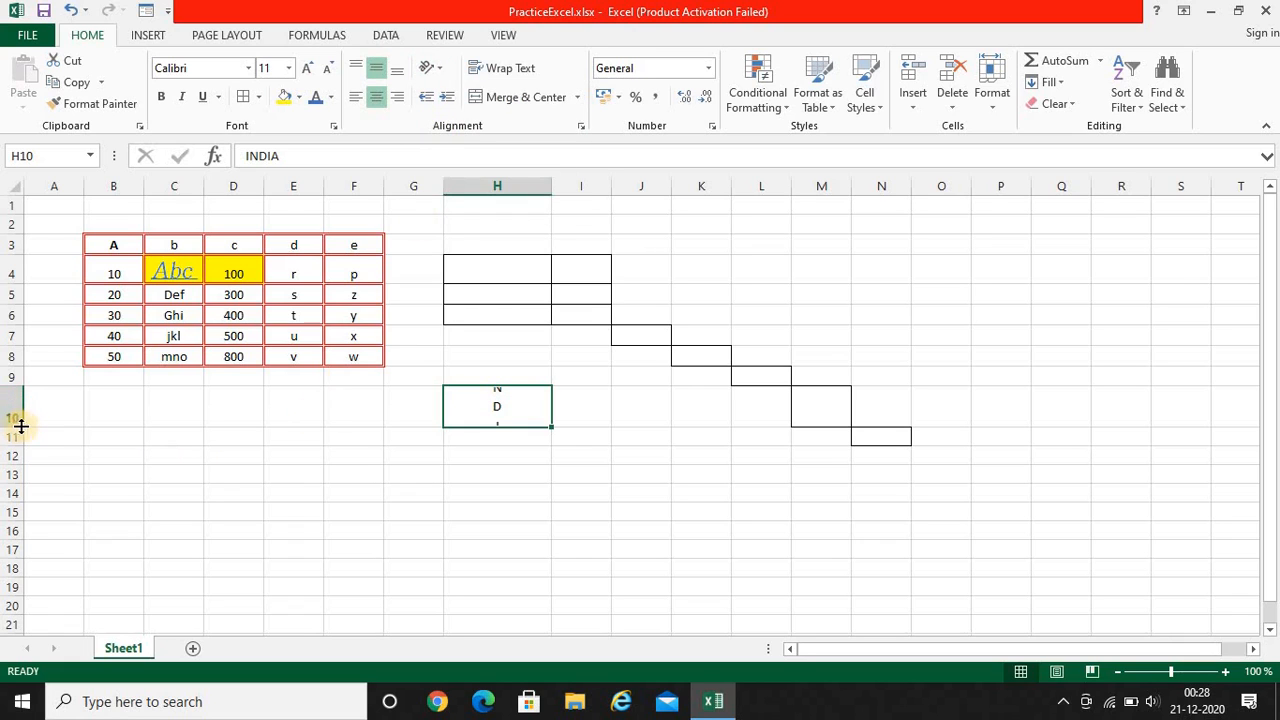
drag(11, 420, 11, 483)
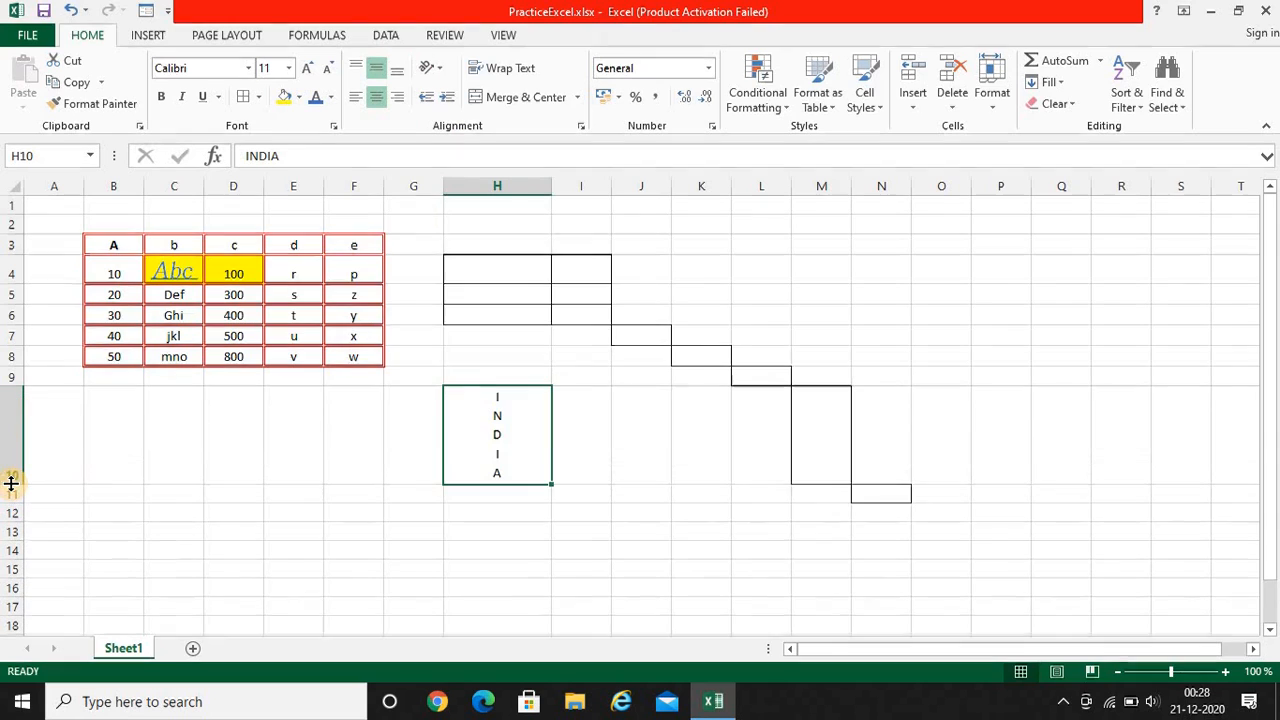
Apply Rotate Text Up to the INDIA text in H10, and switch its orientation to Rotate Text Down.
click(432, 66)
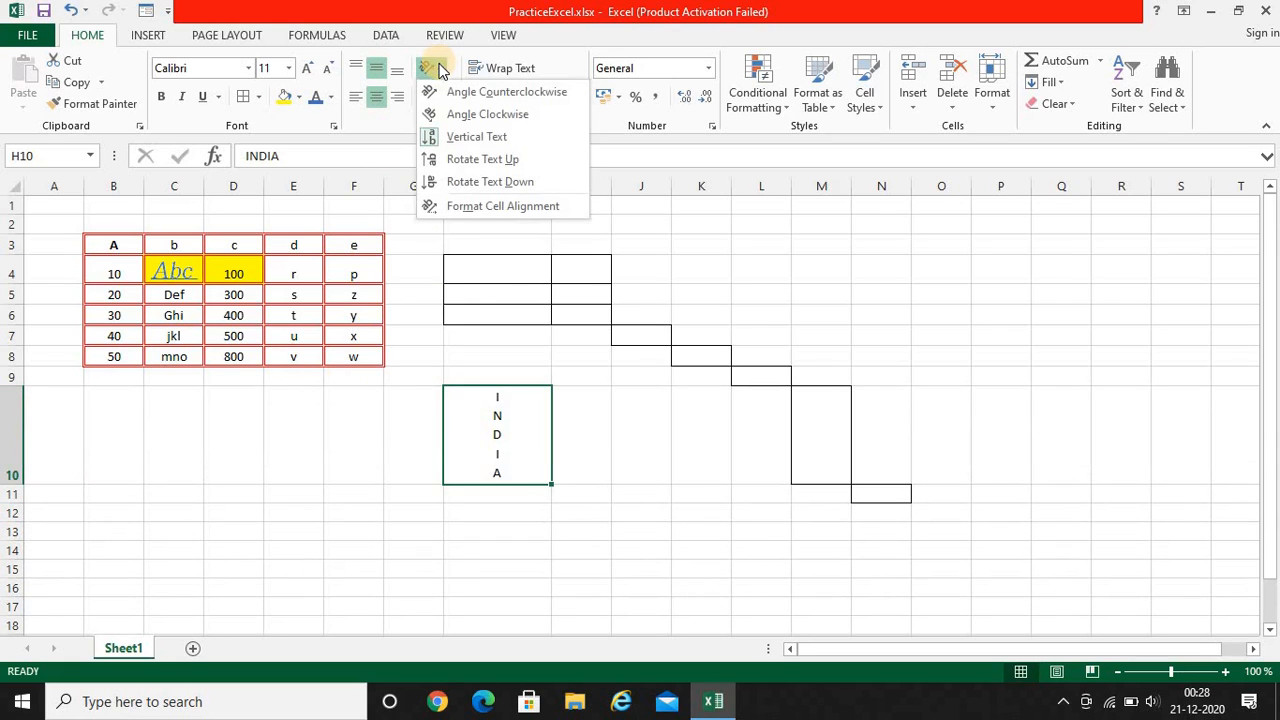
click(470, 159)
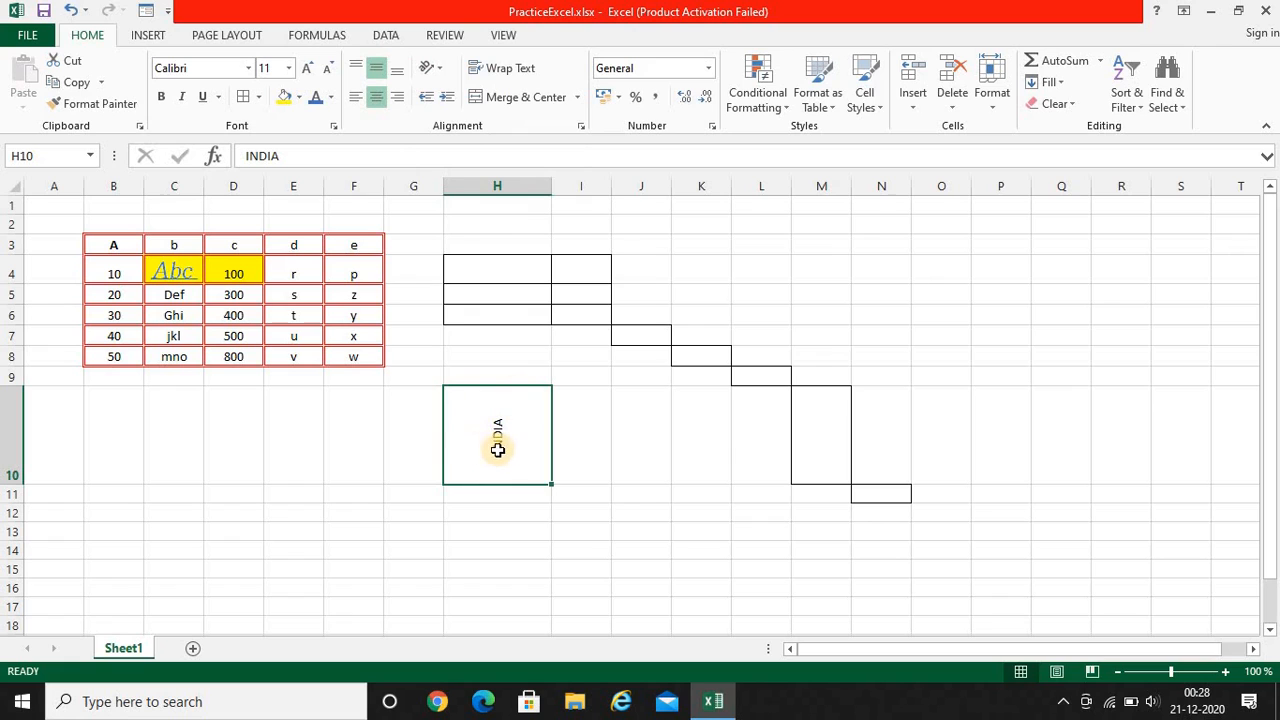
click(432, 67)
click(436, 181)
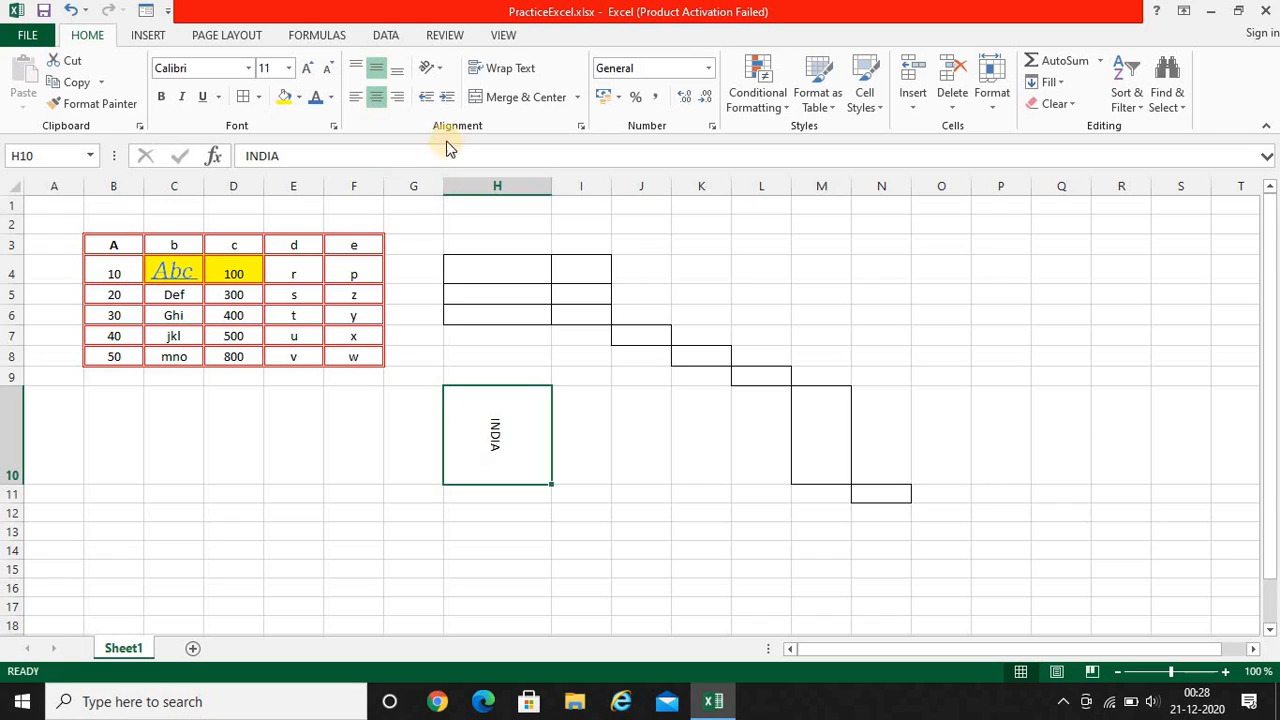
click(446, 65)
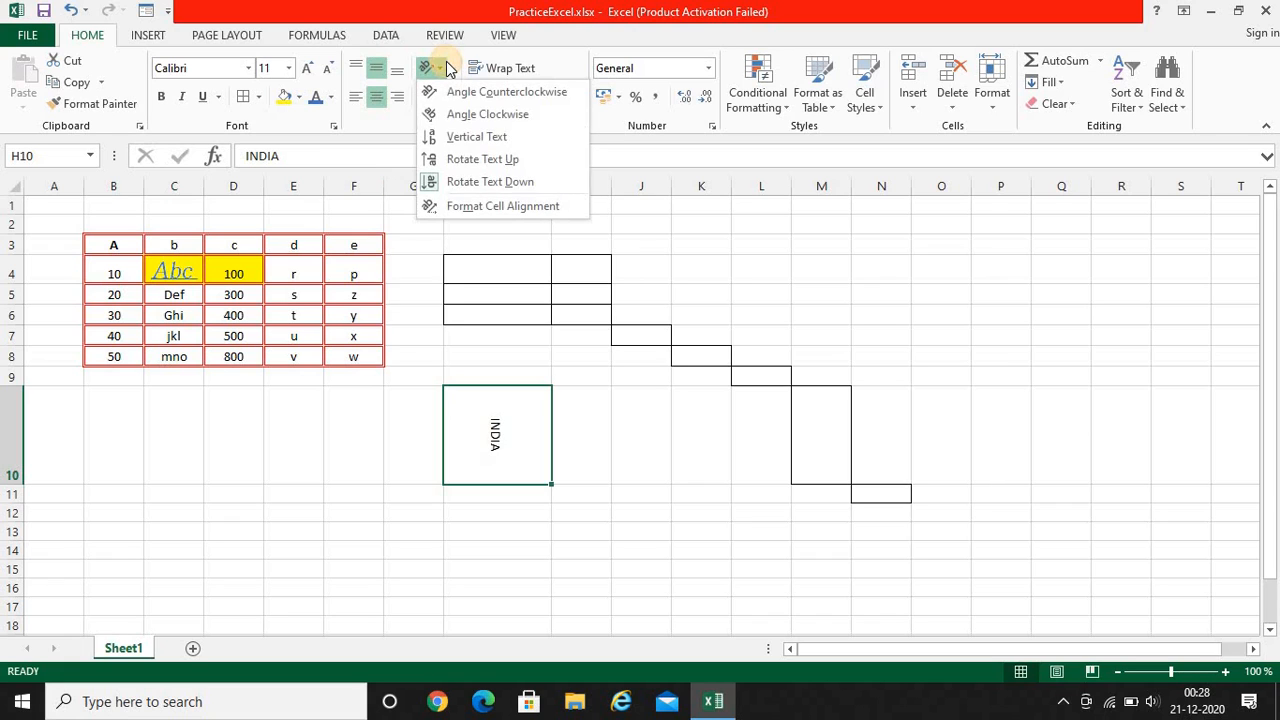
click(458, 208)
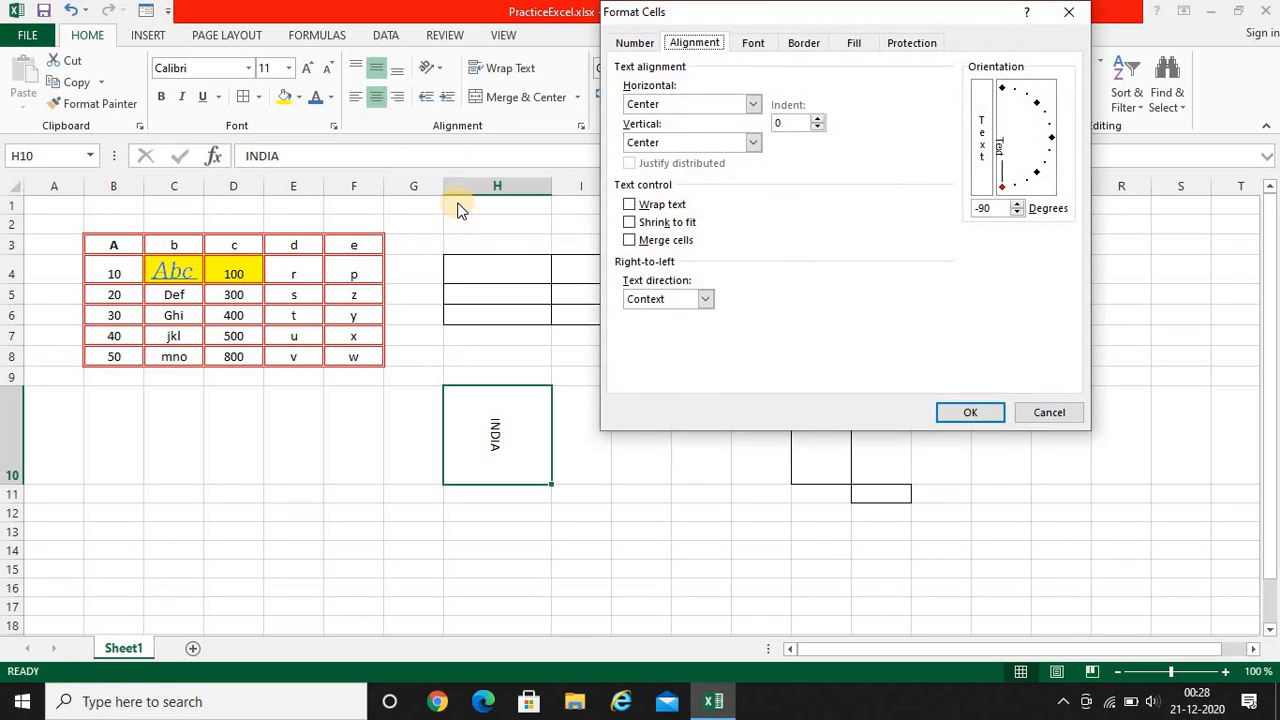
click(1064, 16)
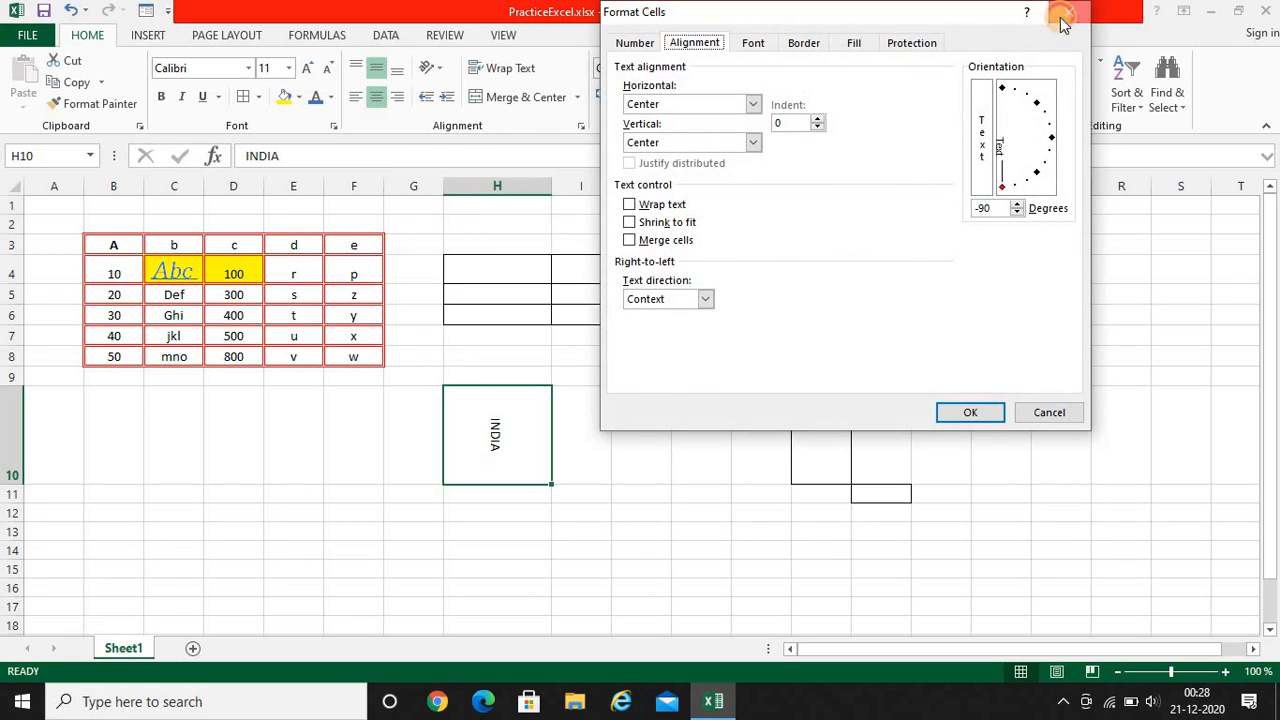
Set a custom text orientation of -27 degrees for the INDIA text in H10 through Format Cell Alignment.
click(440, 72)
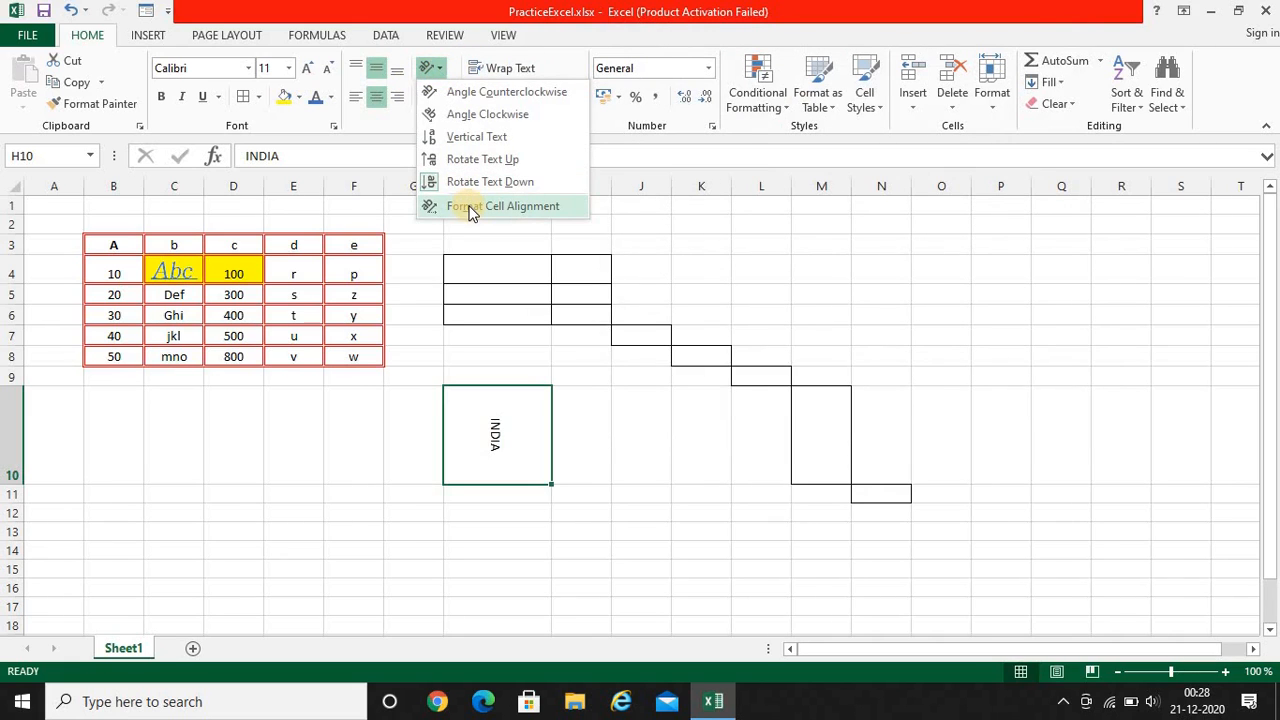
click(470, 208)
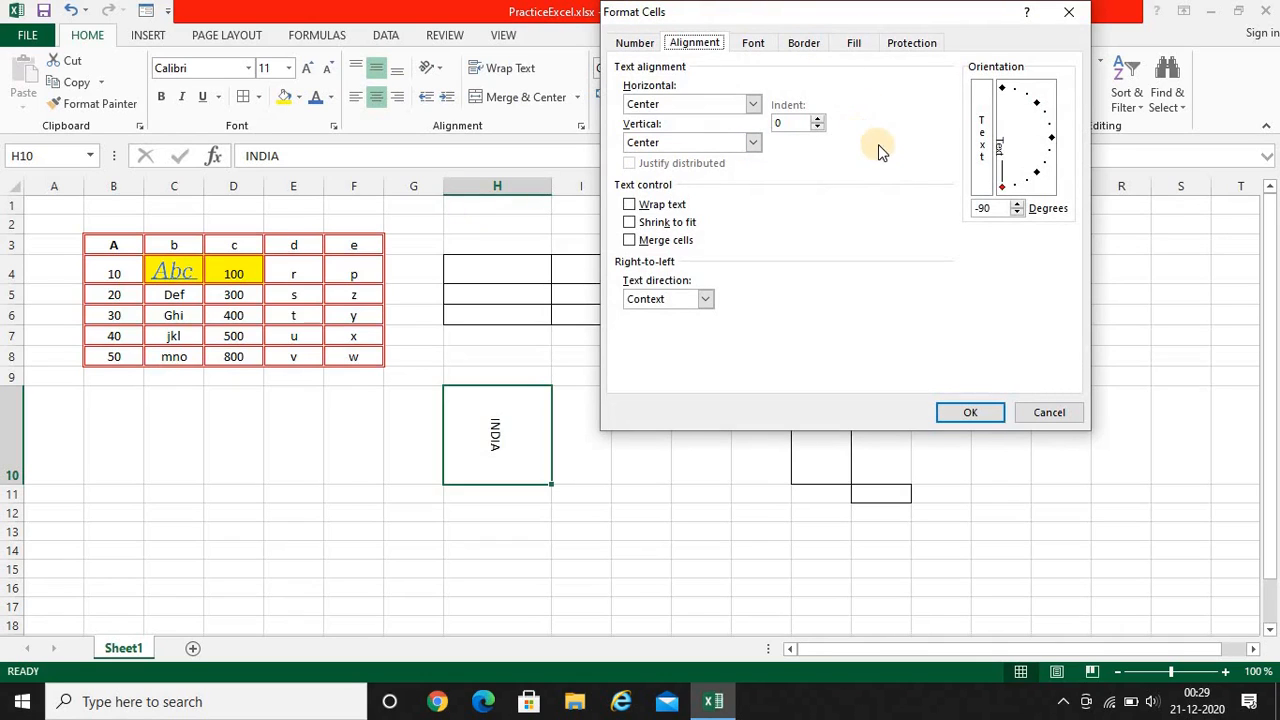
click(1003, 172)
drag(1003, 172, 1019, 150)
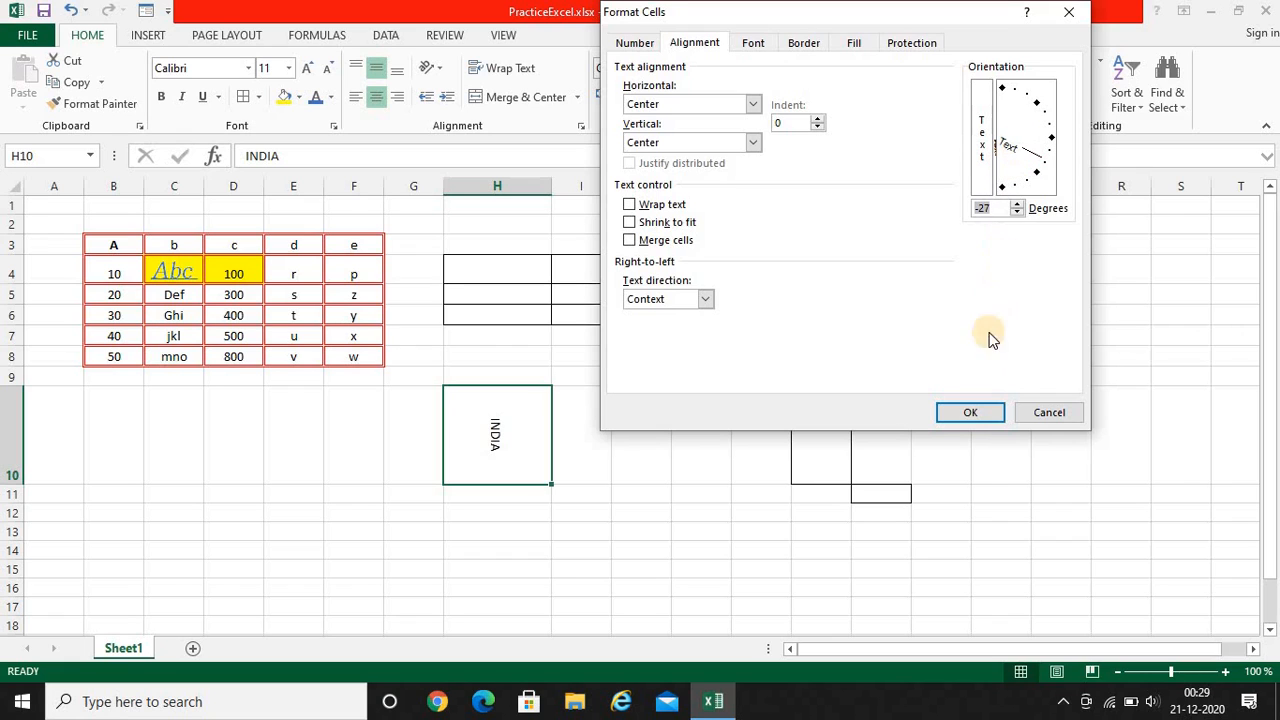
click(966, 412)
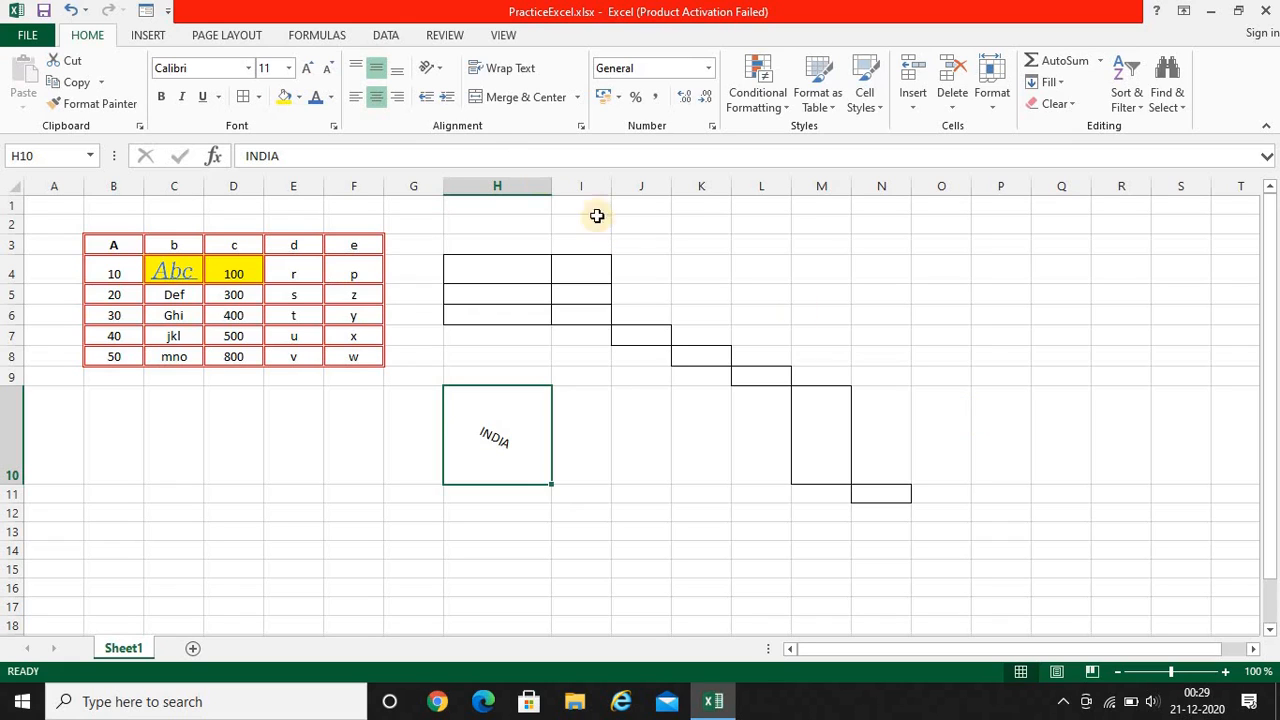
Increase the indent of the INDIA text in H10 by four levels, and decrease it by four levels.
click(446, 100)
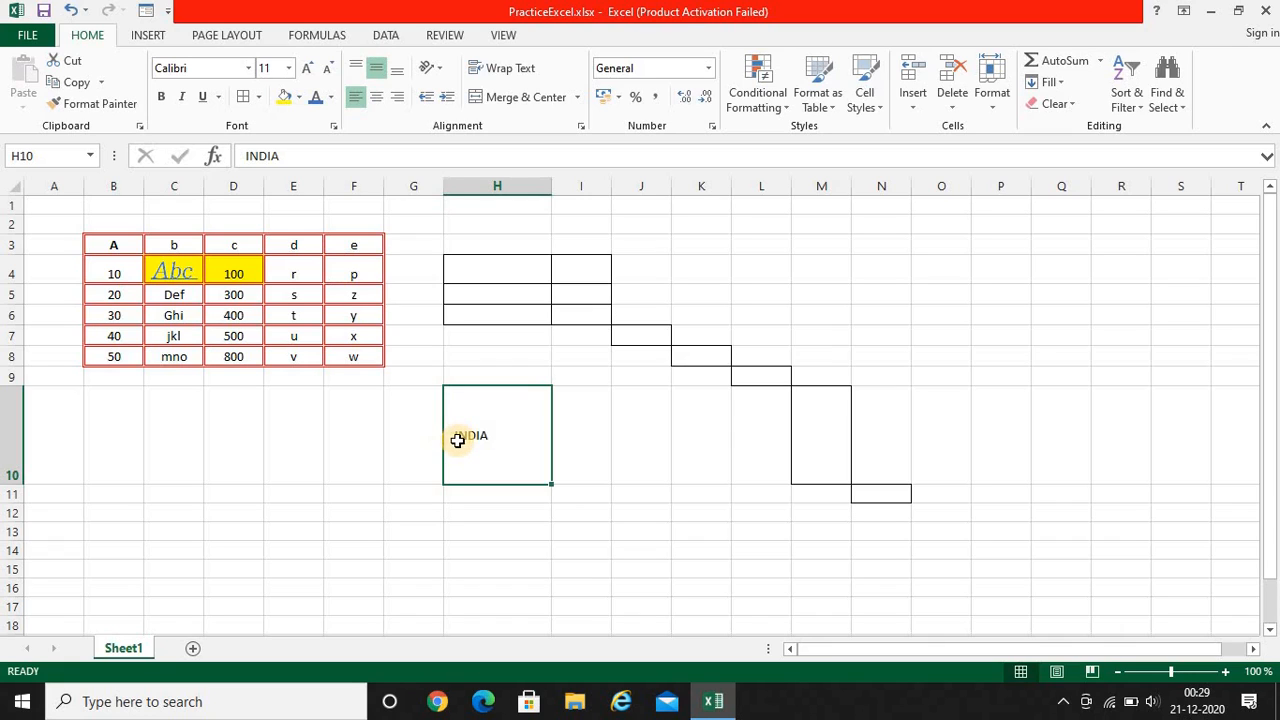
click(448, 98)
click(448, 98)
click(450, 104)
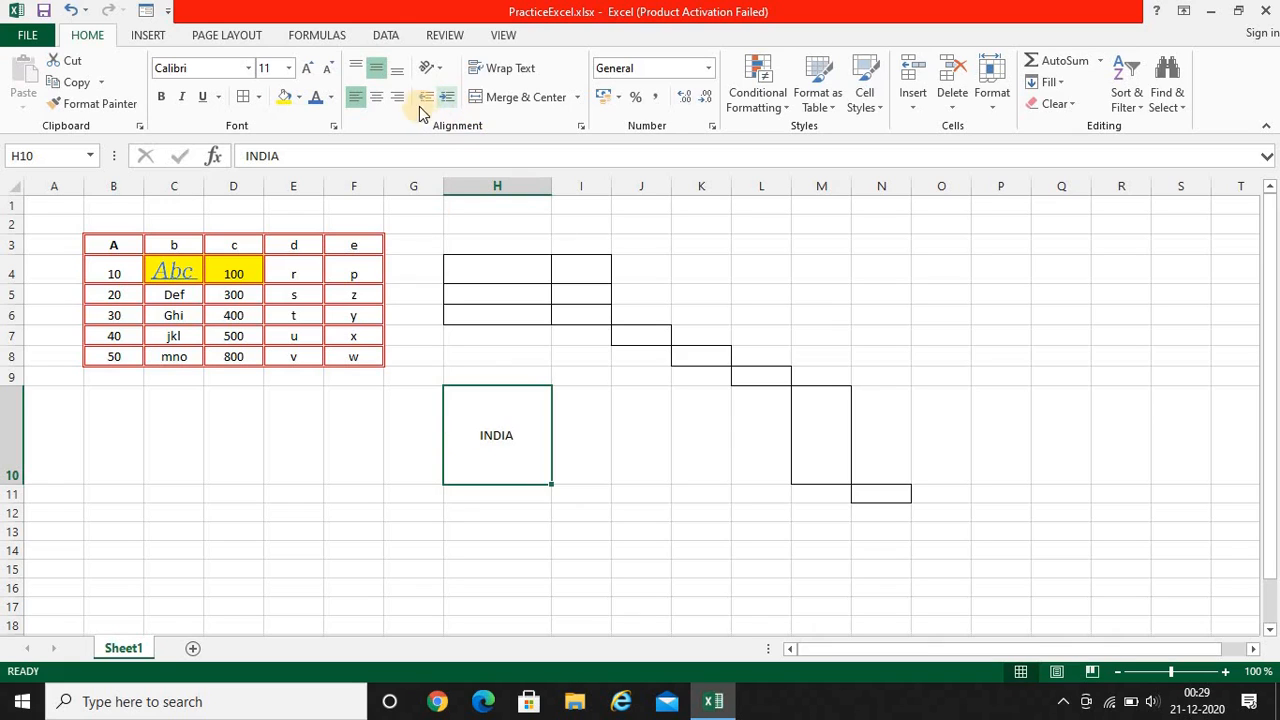
click(424, 97)
click(424, 97)
click(424, 97)
click(424, 97)
Extend the text in H10 to read INDIA IS MY COUNTRY.
double_click(491, 432)
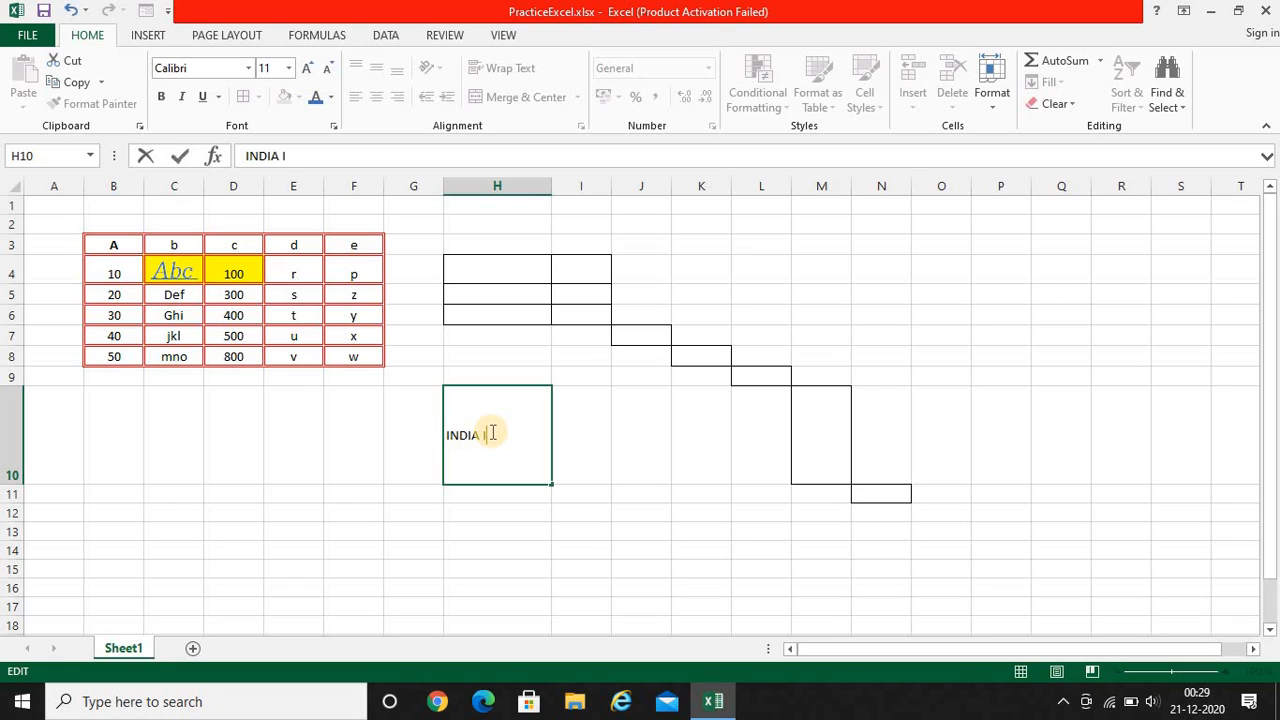
text(IS MY COUNTRY)
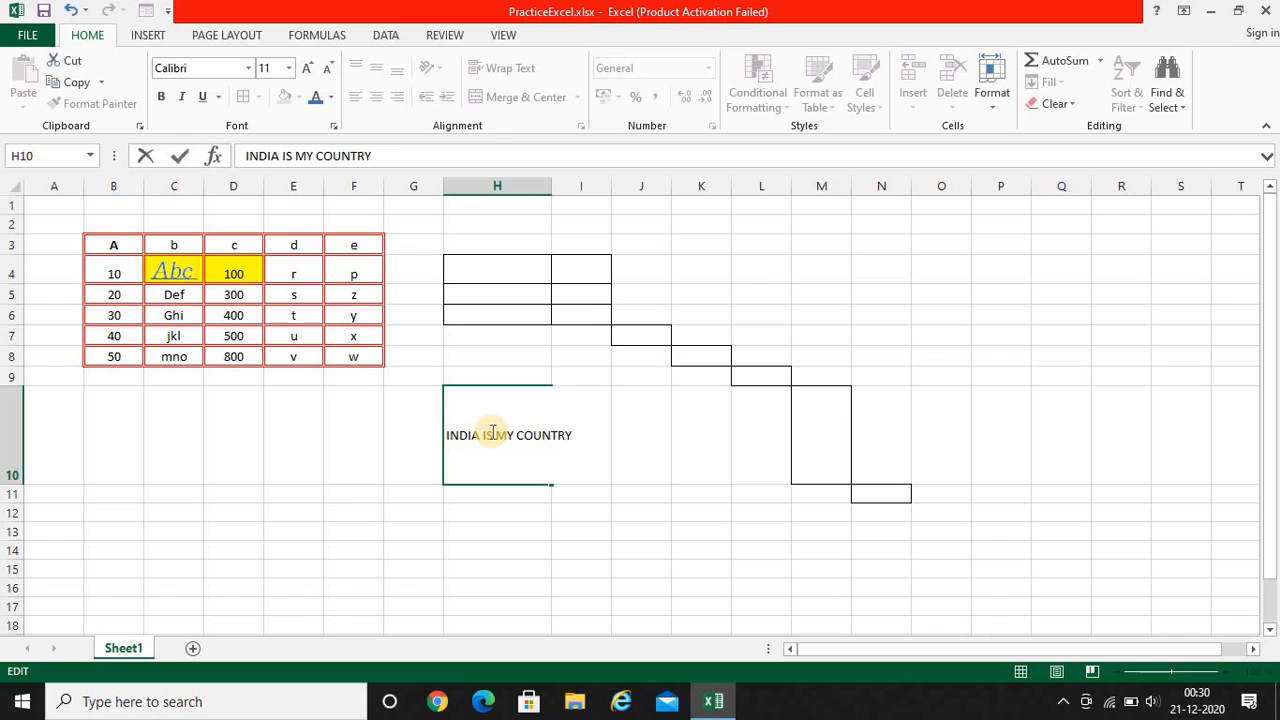
key(Return)
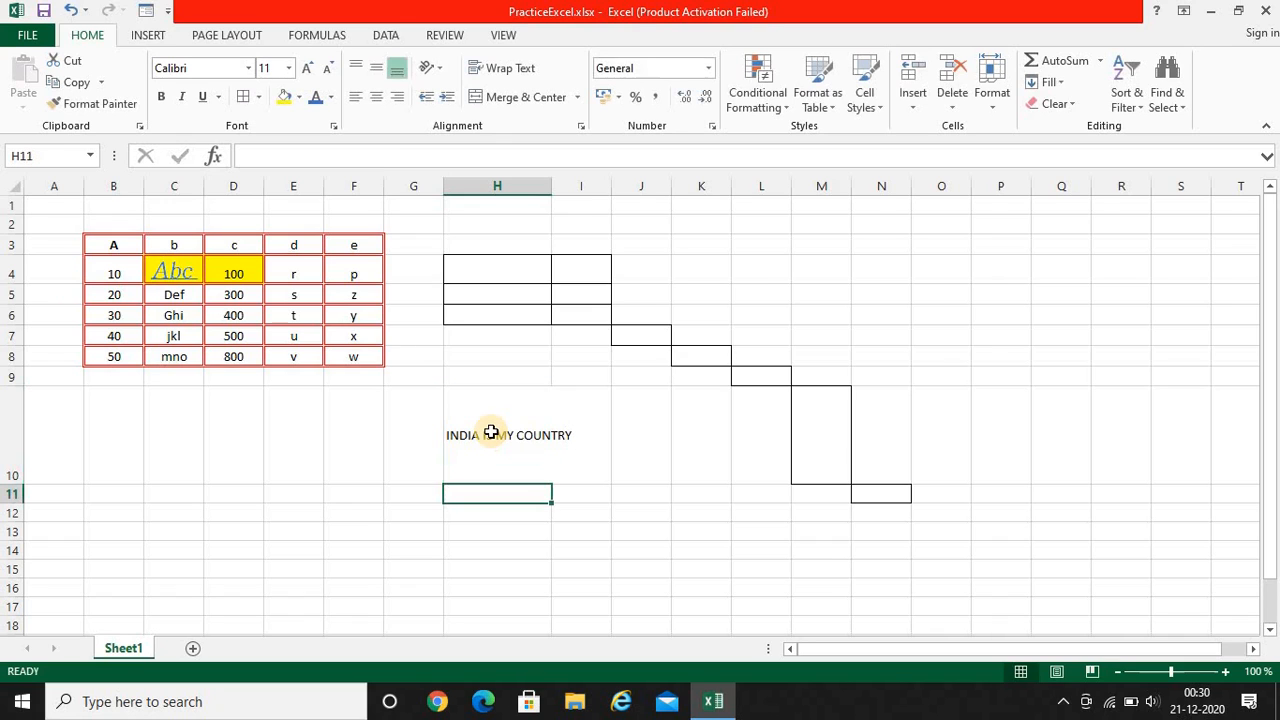
Demonstrate Wrap Text on H10 by turning it on and off, finishing with wrapping turned on.
click(540, 435)
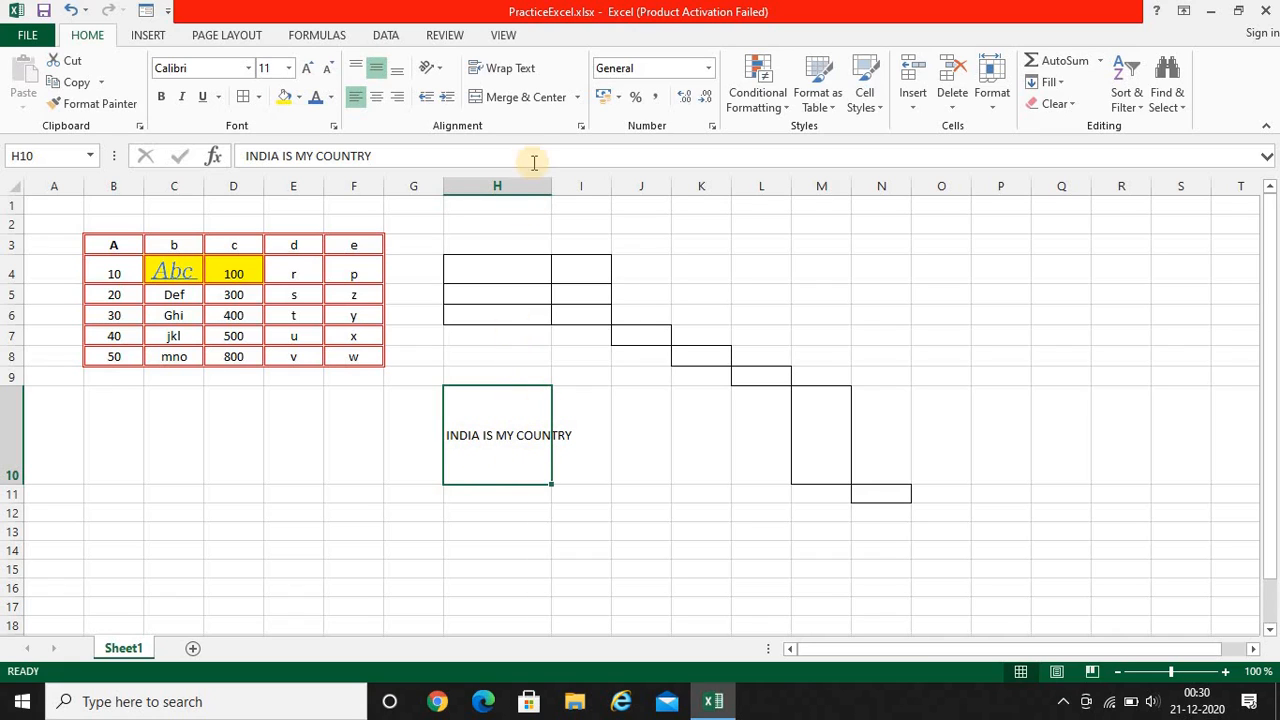
click(511, 74)
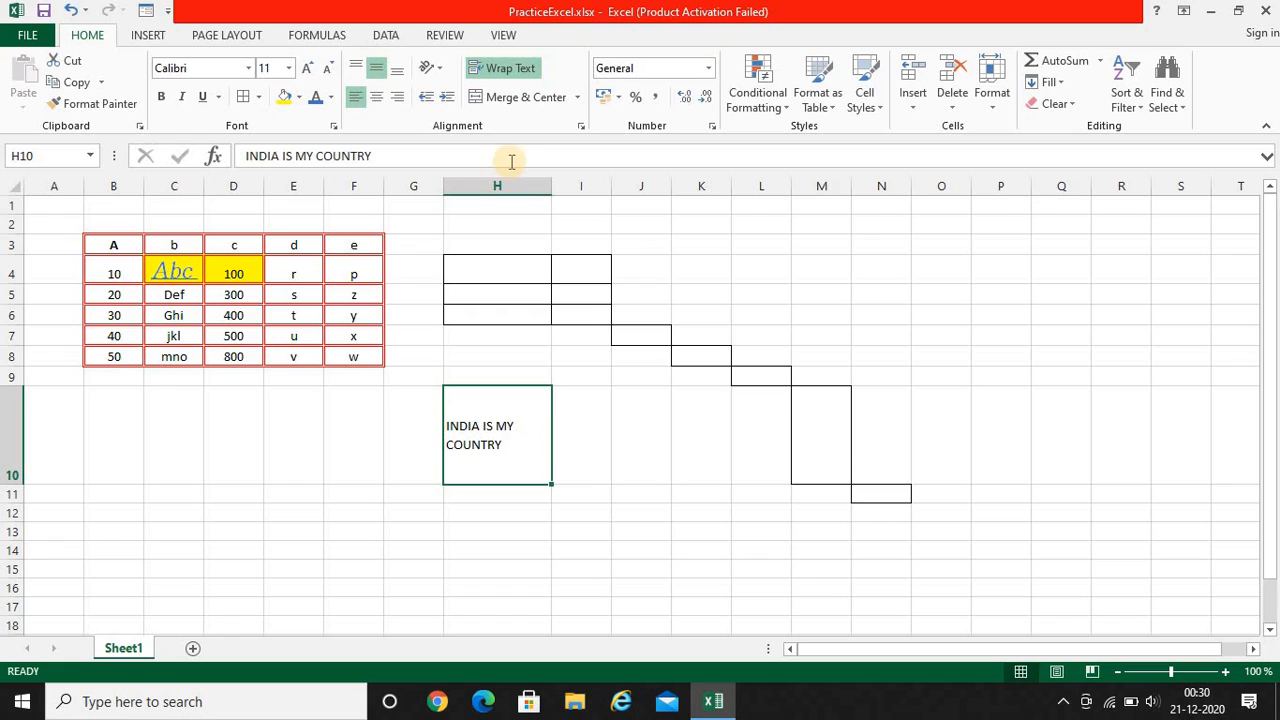
click(507, 71)
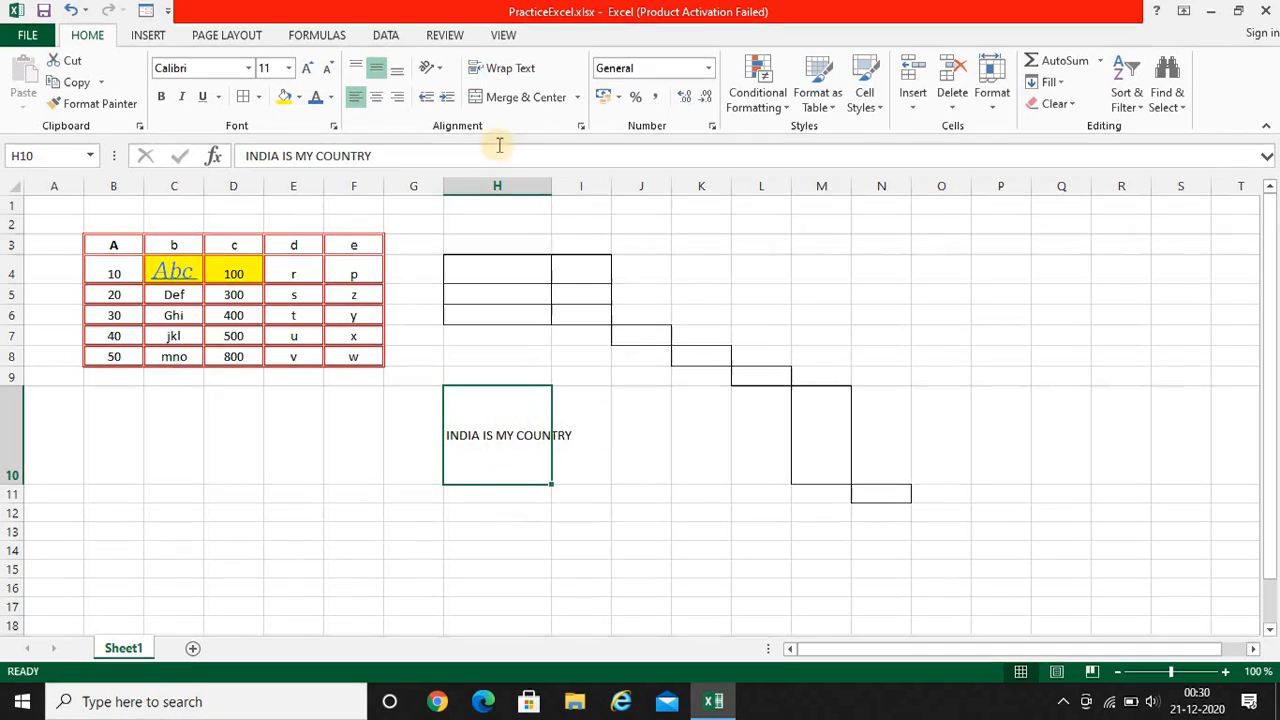
click(502, 71)
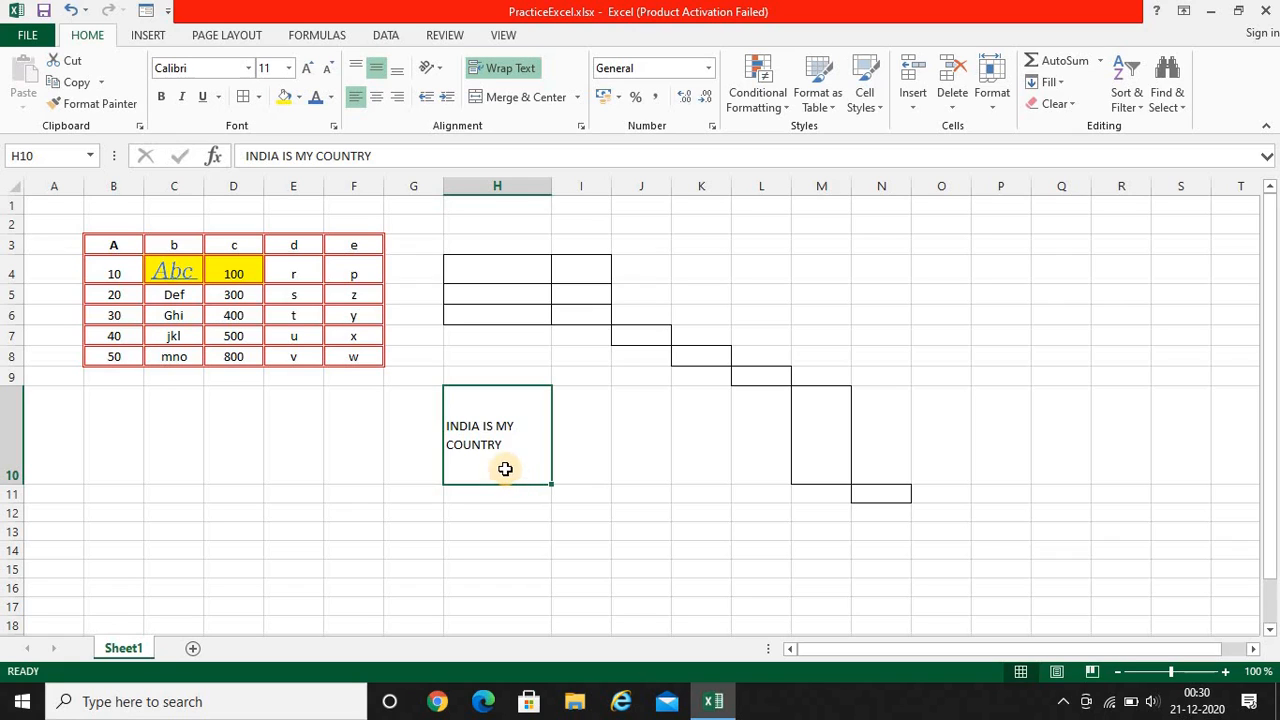
Merge and center H10:J10, compare it with the unmerged cells B3:C3, and split the merged cell again.
drag(549, 437, 650, 437)
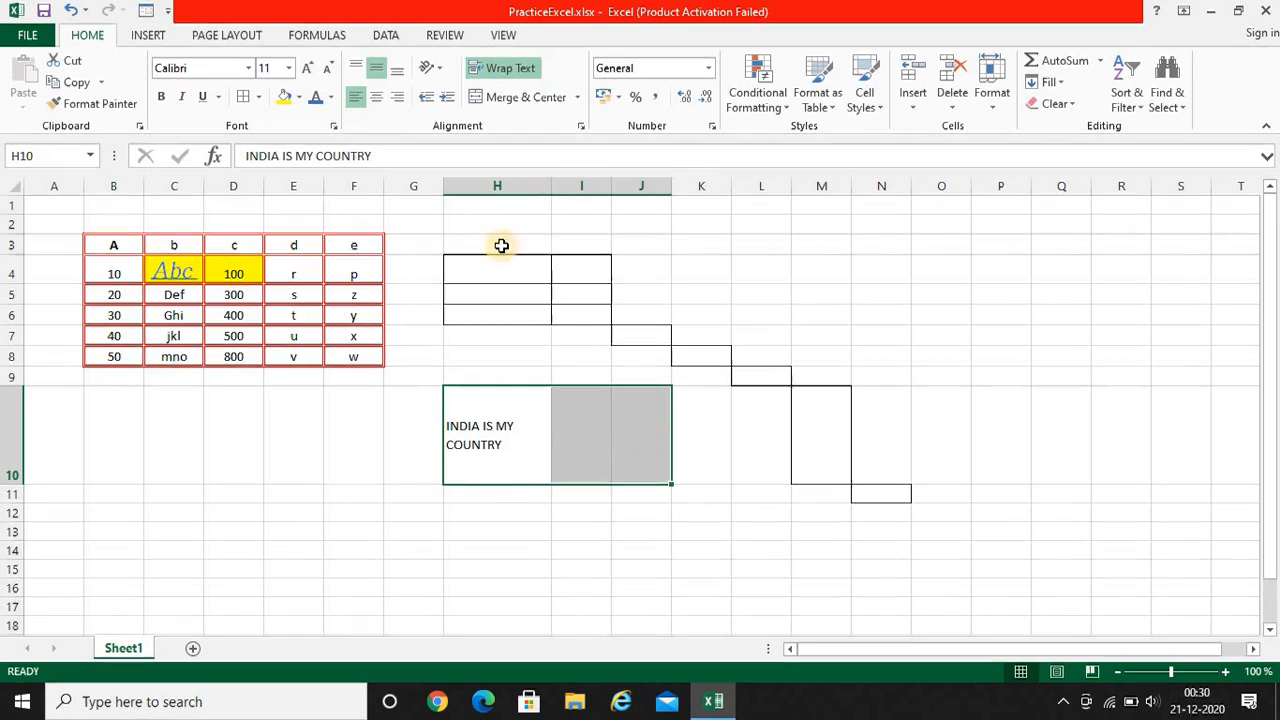
click(537, 105)
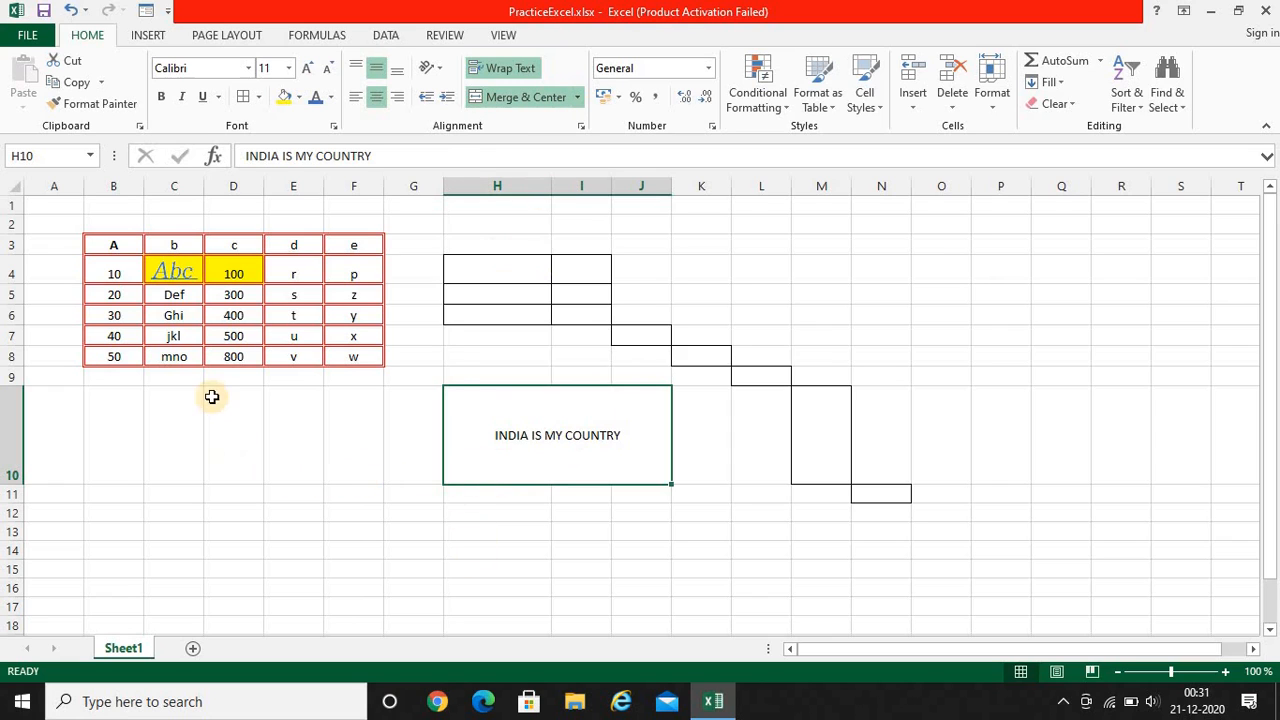
drag(128, 243, 172, 246)
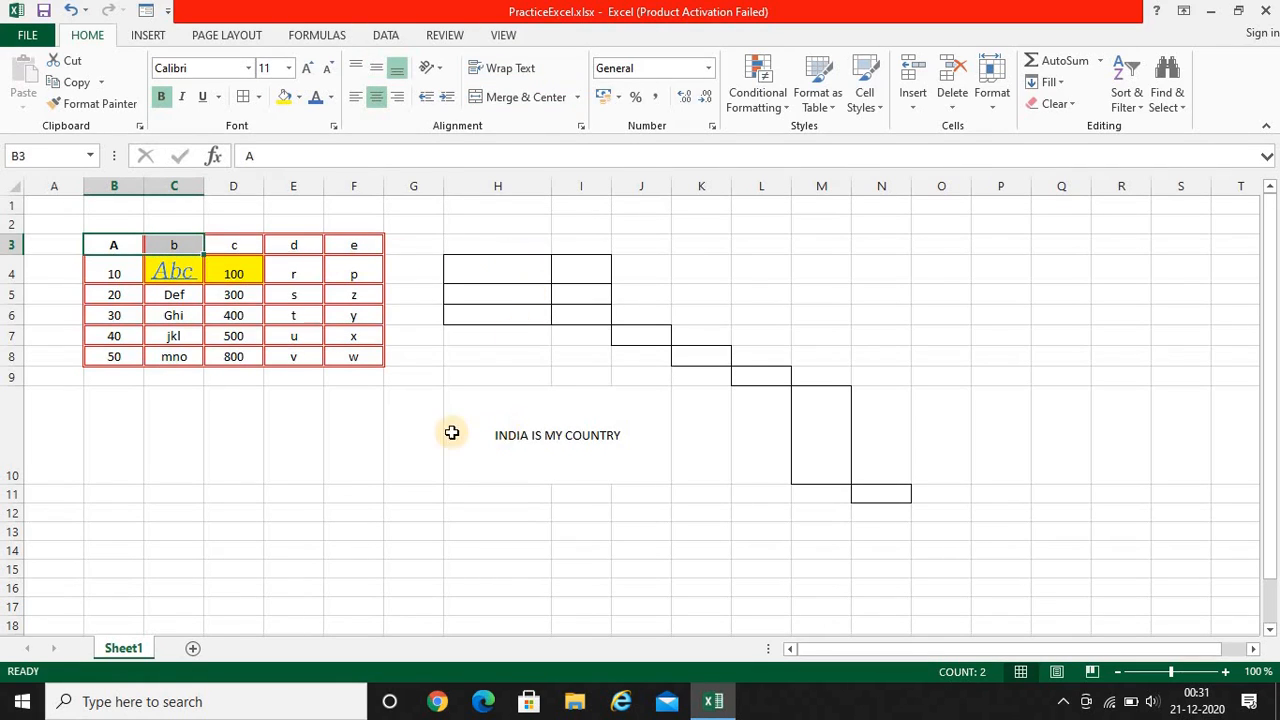
click(515, 432)
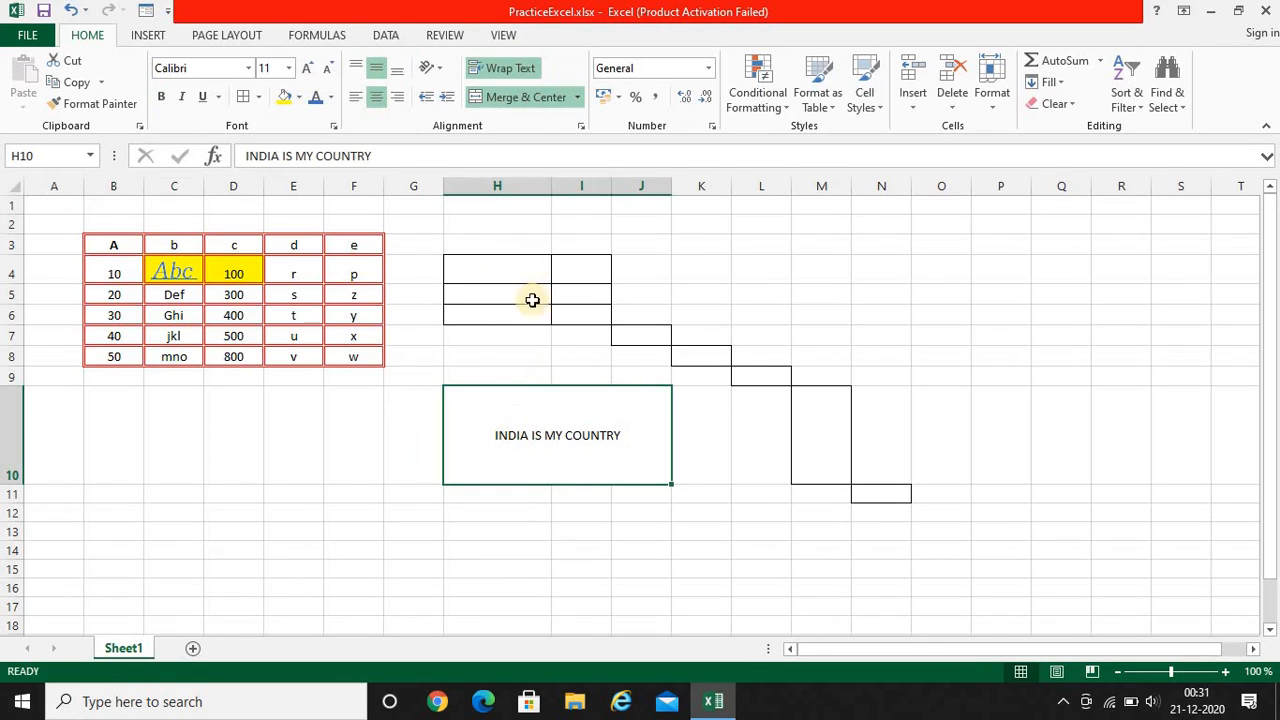
click(531, 104)
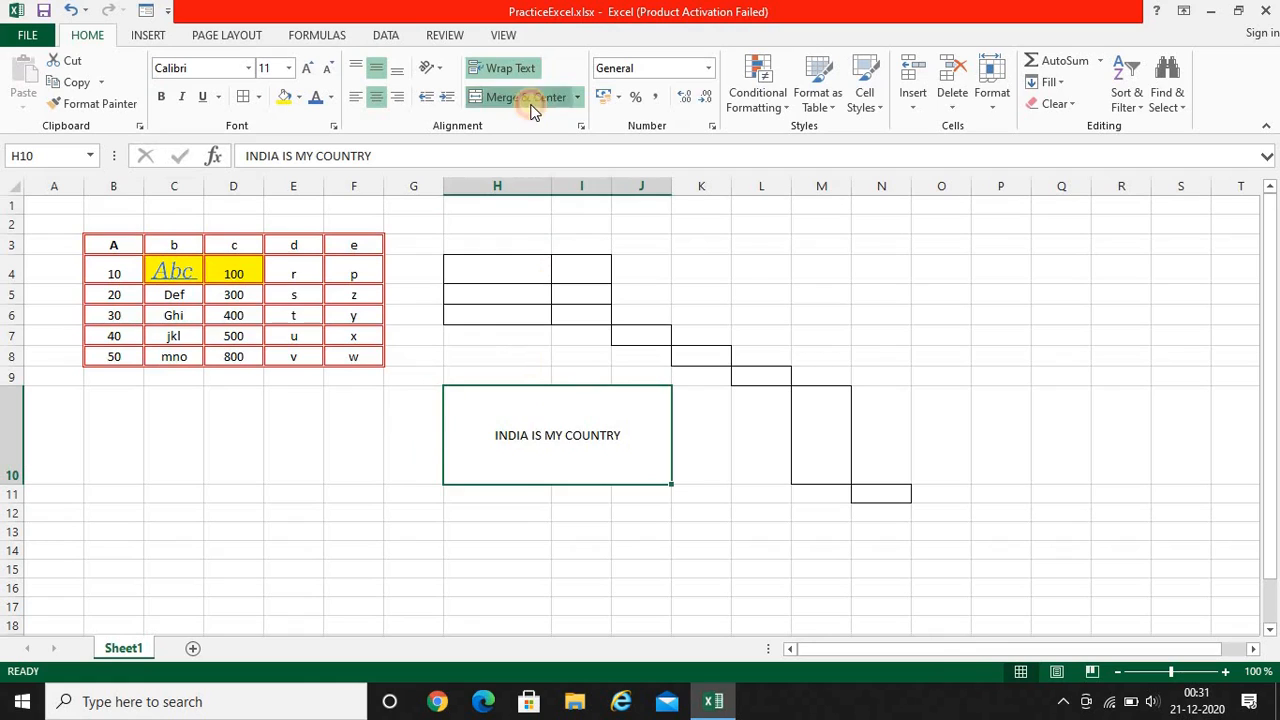
click(502, 518)
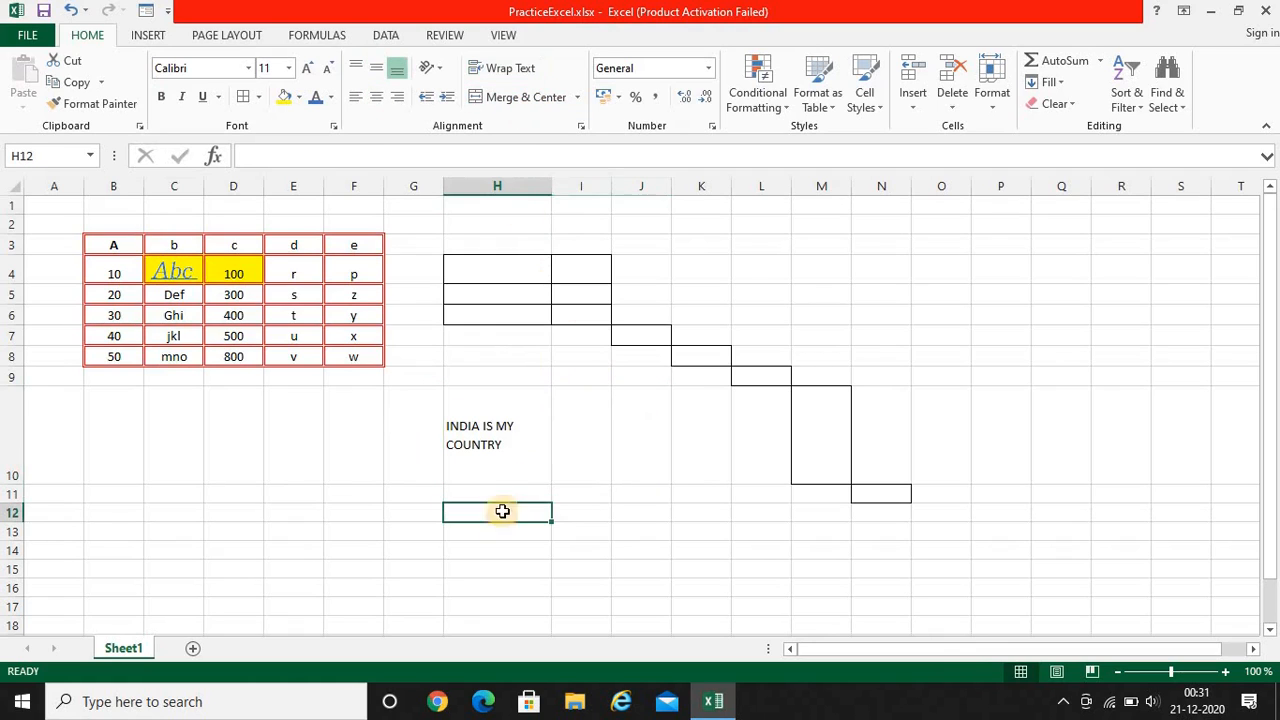
Combine H10:J10 with Merge Cells, and toggle Merge & Center to split the range again.
drag(500, 430, 670, 430)
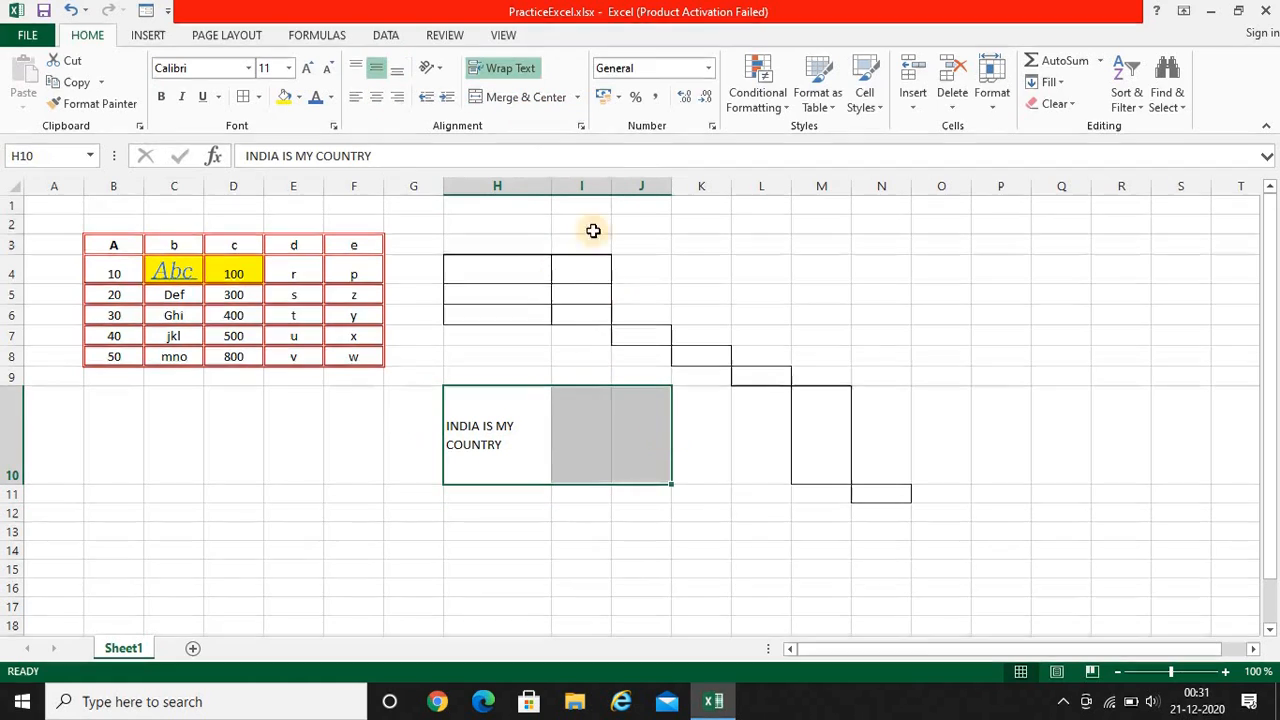
click(579, 98)
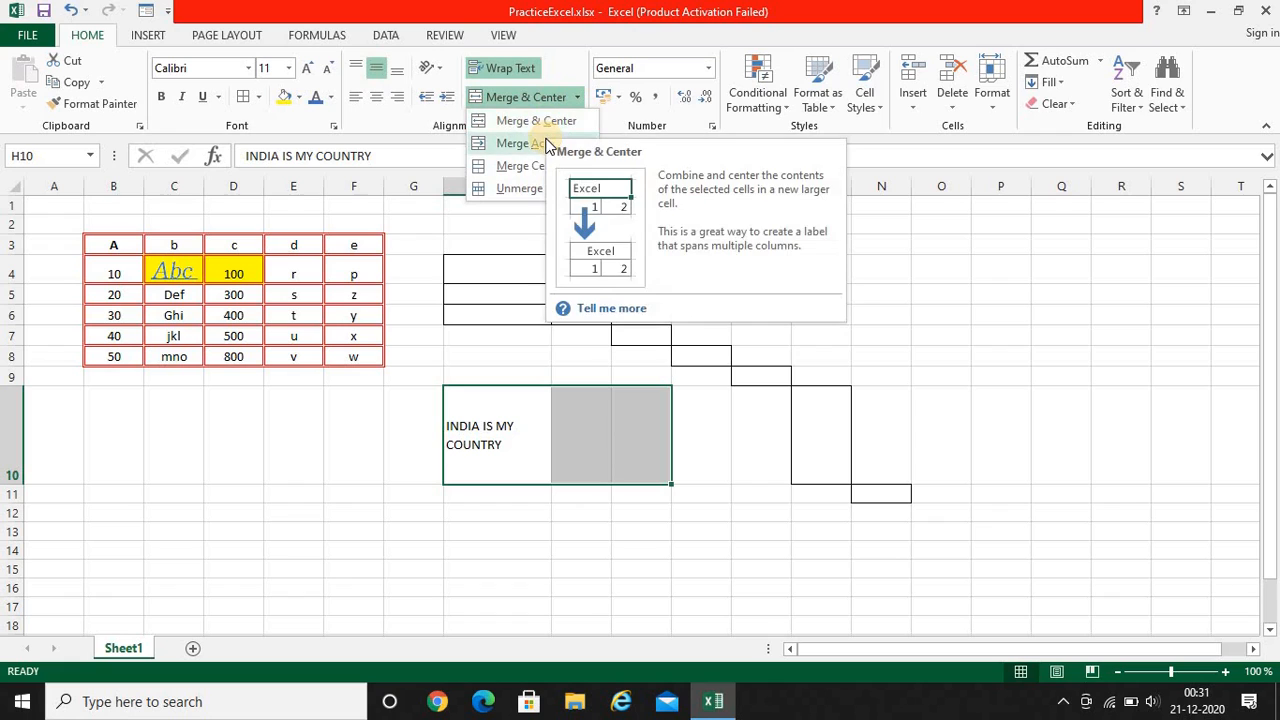
click(516, 167)
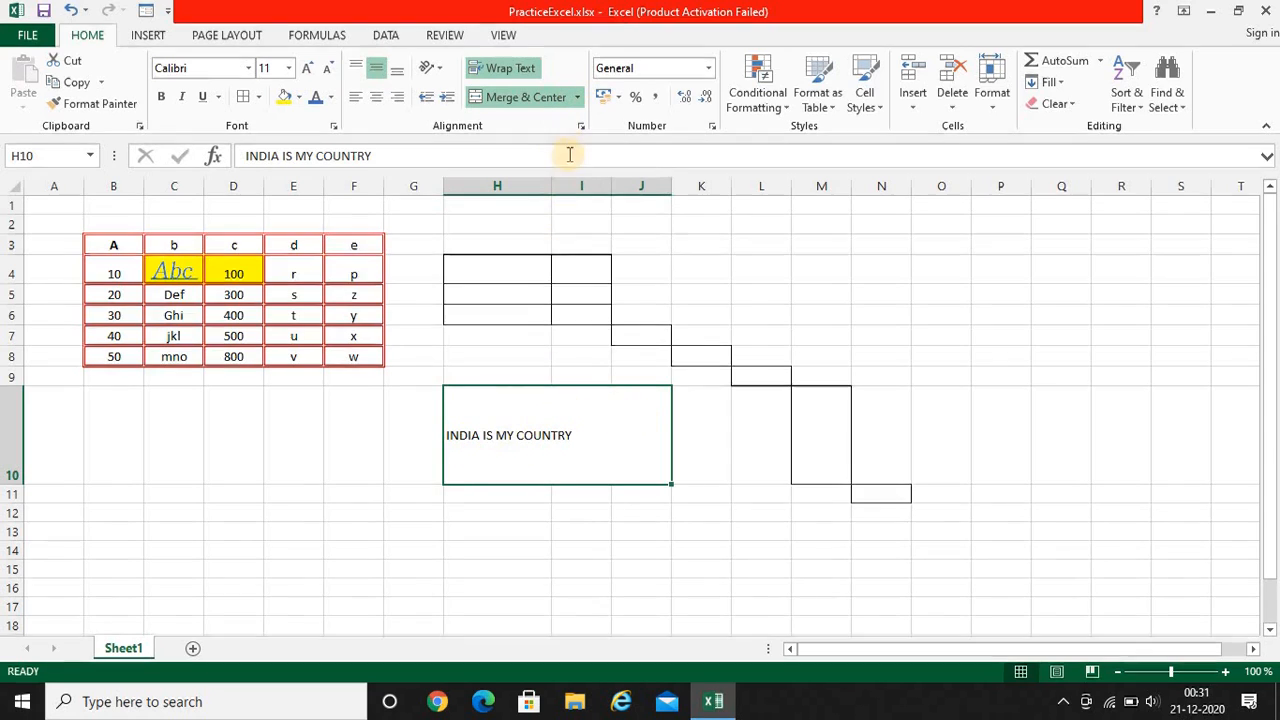
click(578, 97)
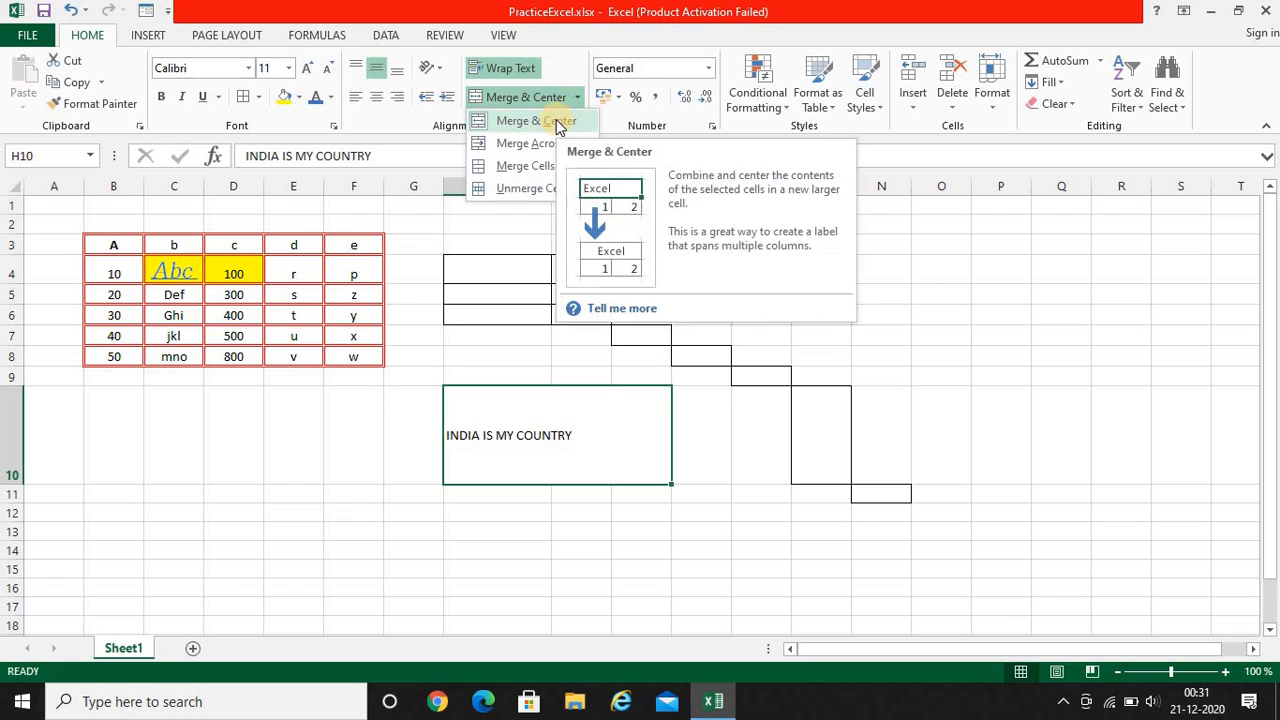
click(556, 120)
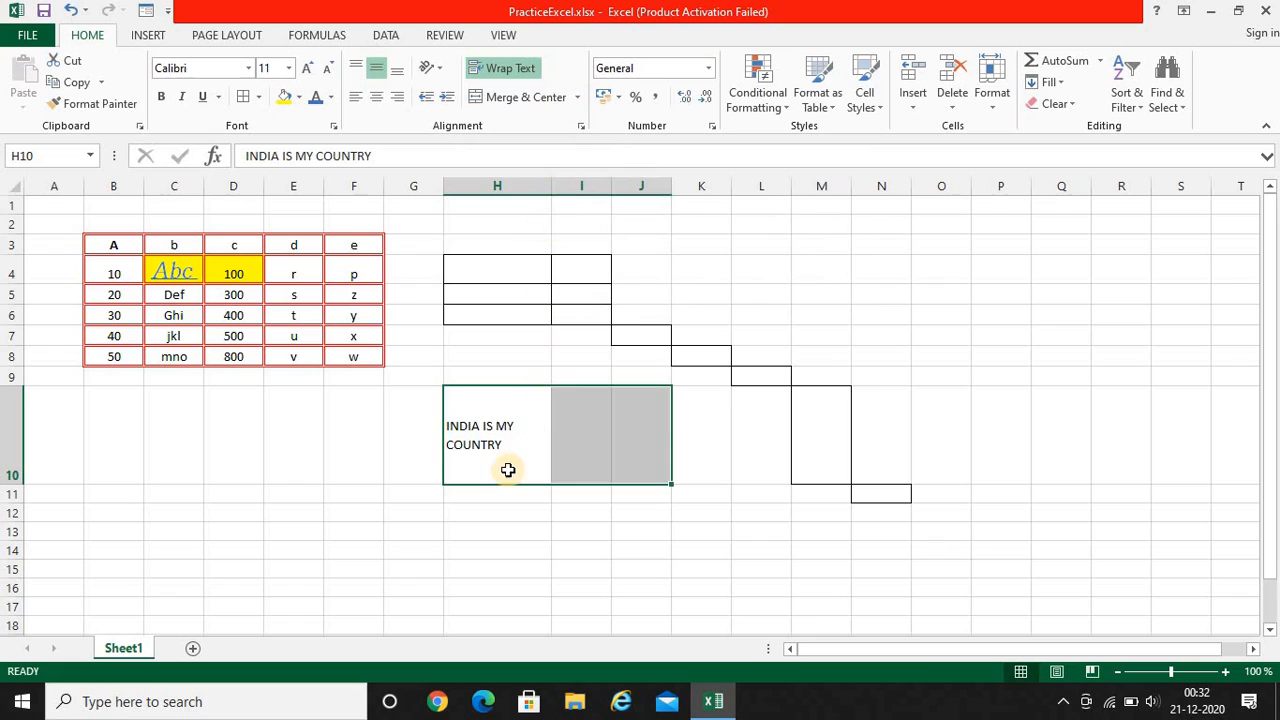
Apply Merge & Center to H10:J10, and split the range with Unmerge Cells.
click(577, 97)
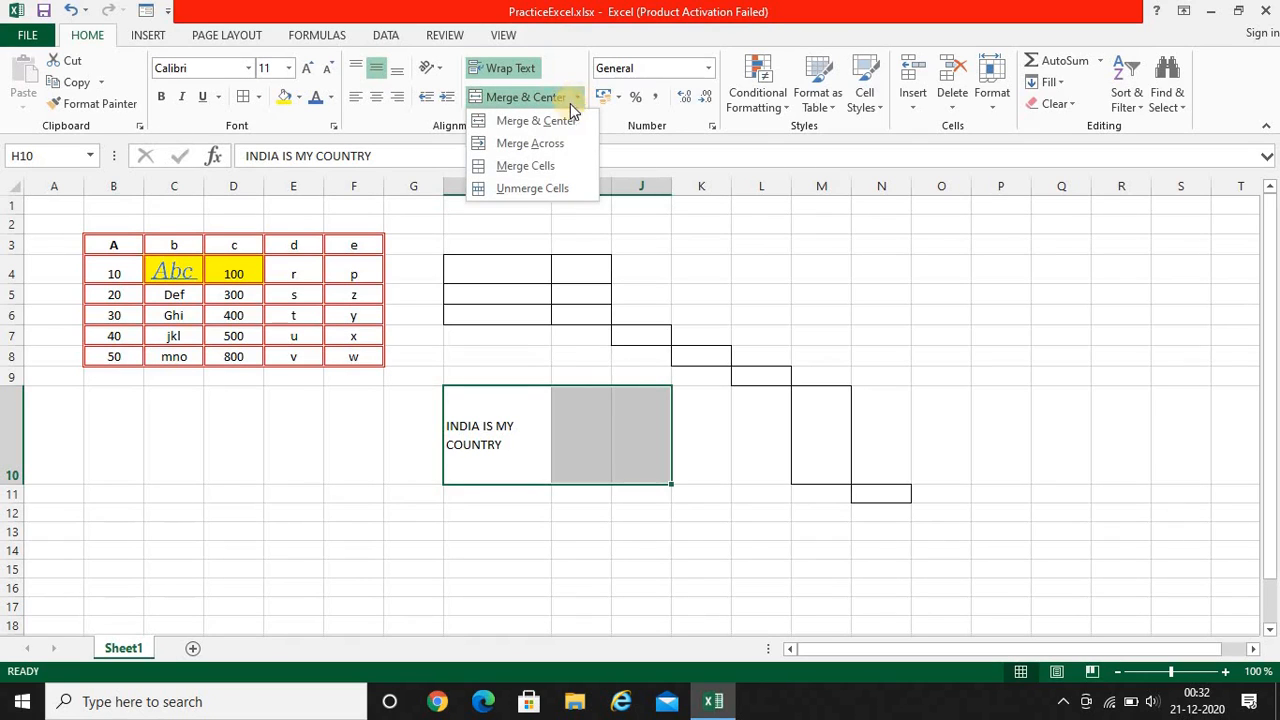
click(556, 121)
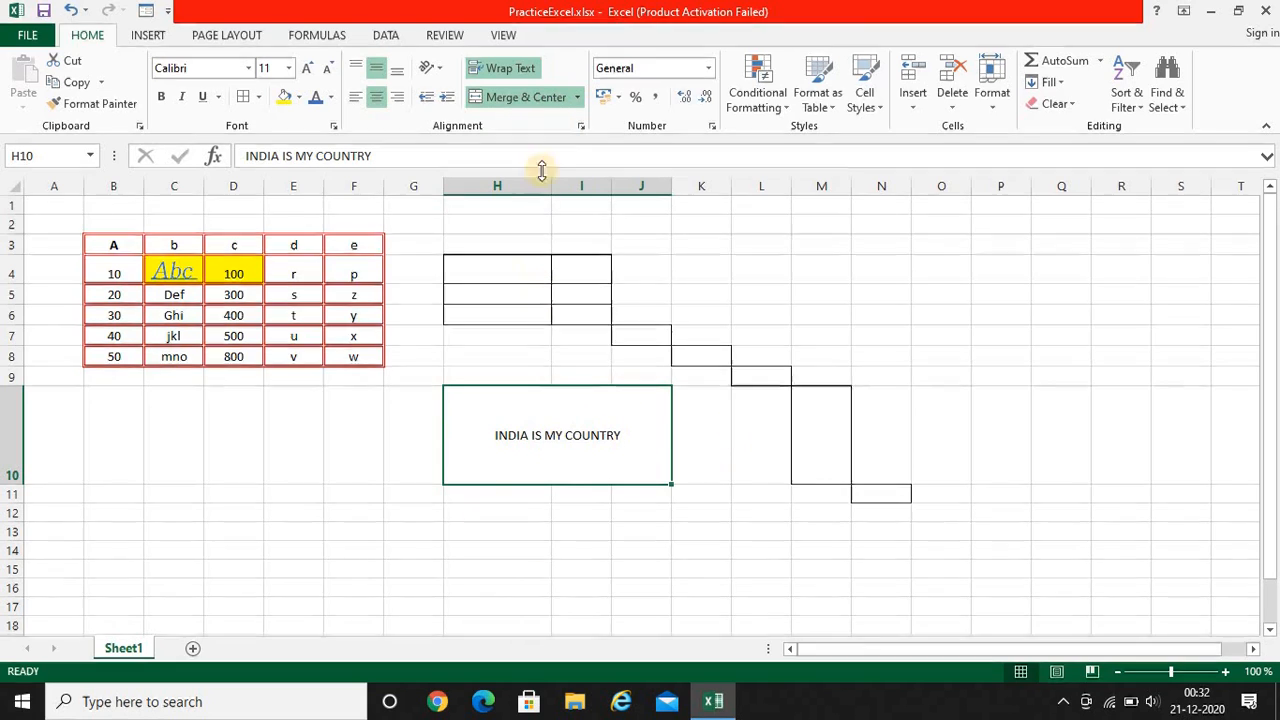
click(577, 97)
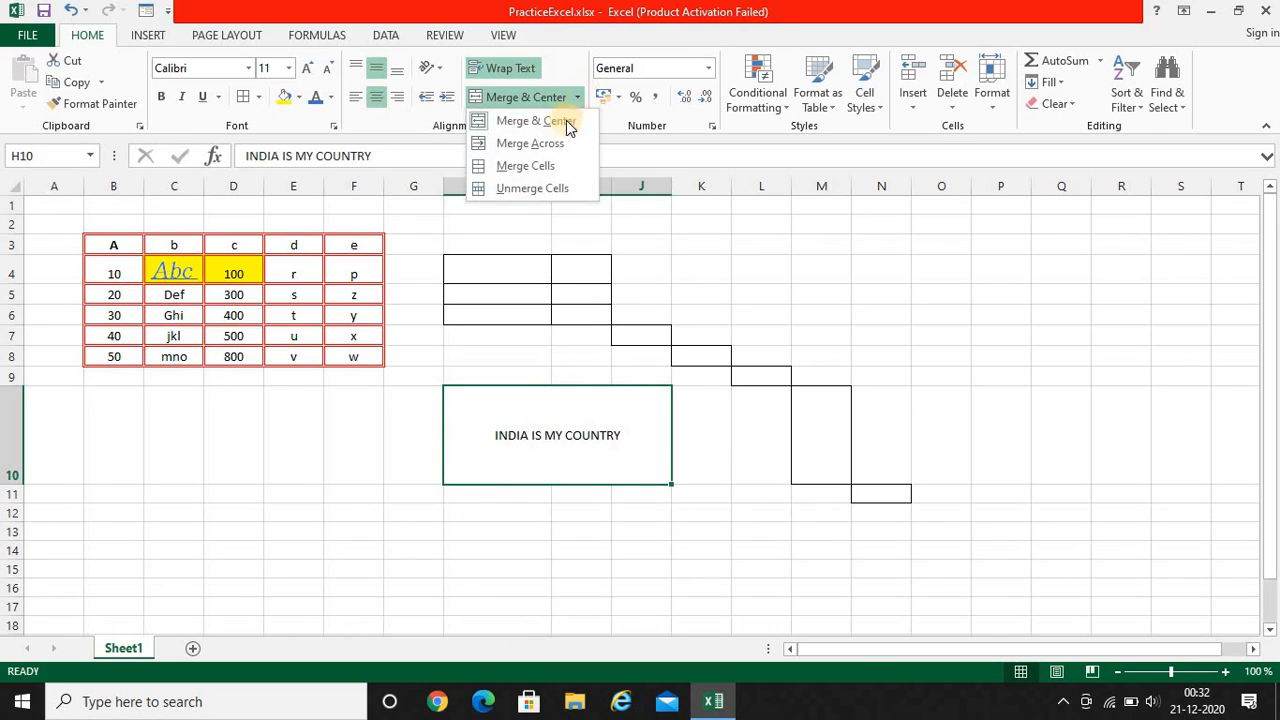
click(545, 191)
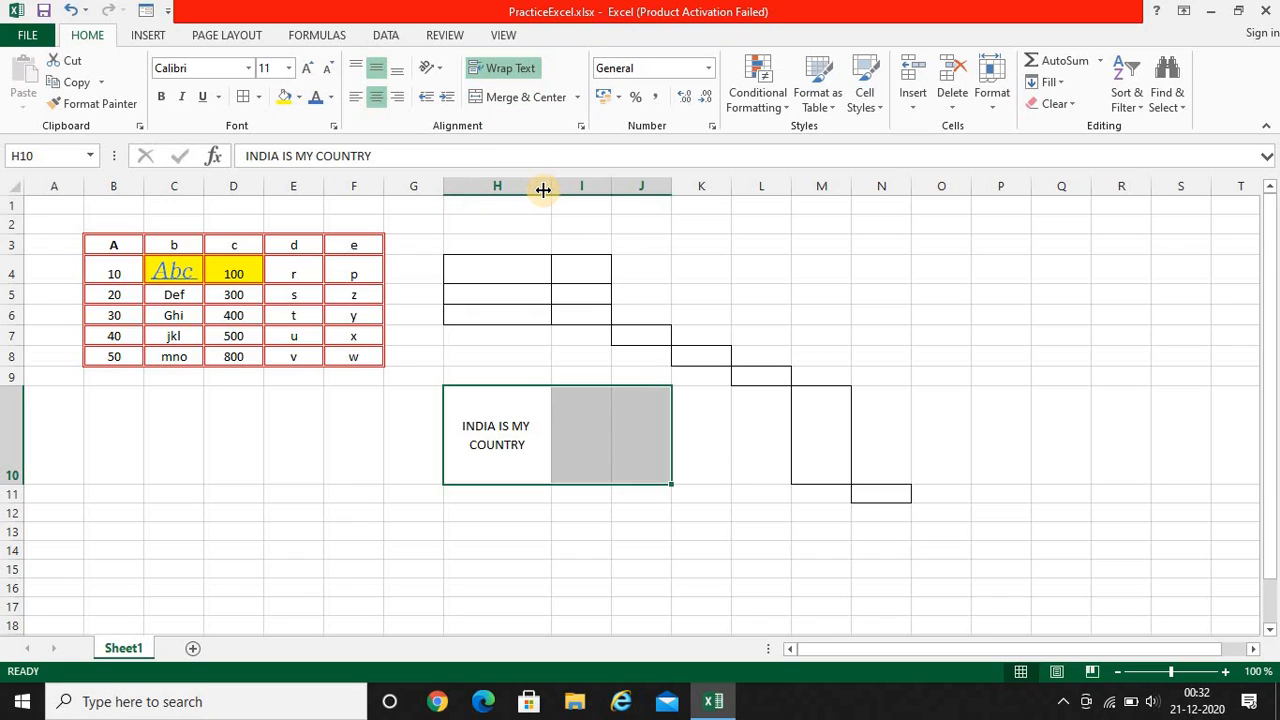
click(501, 532)
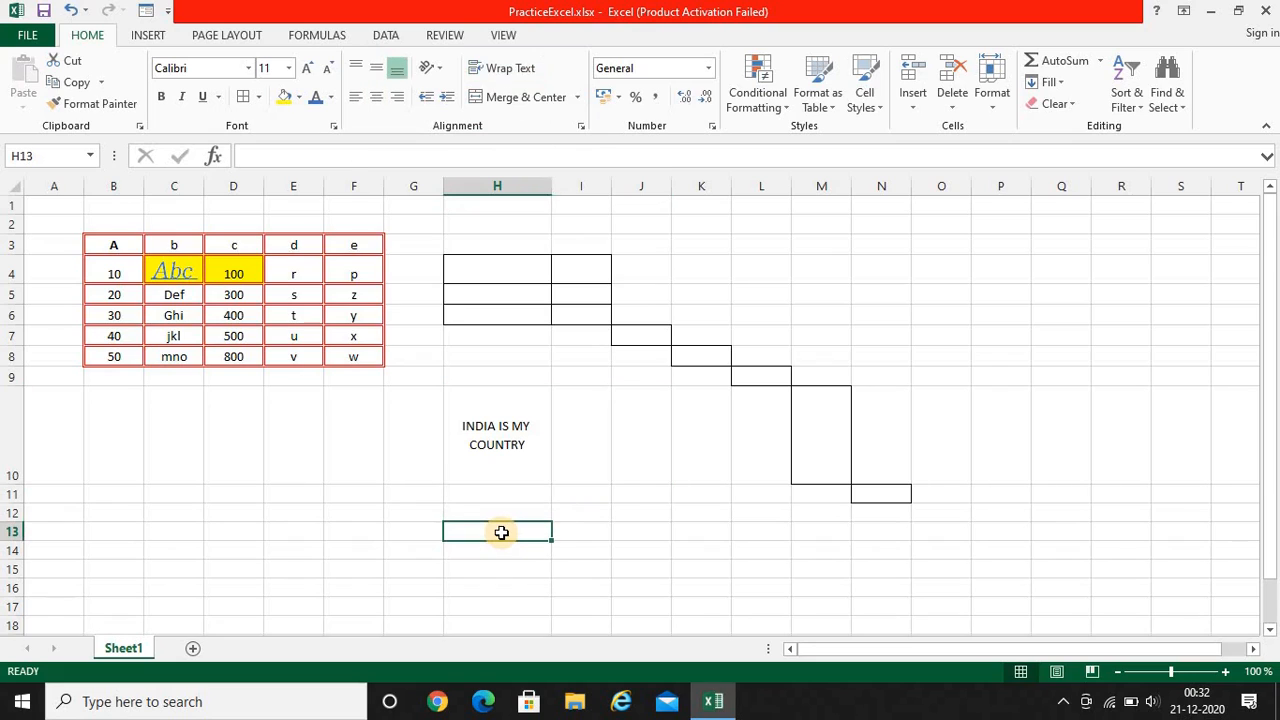